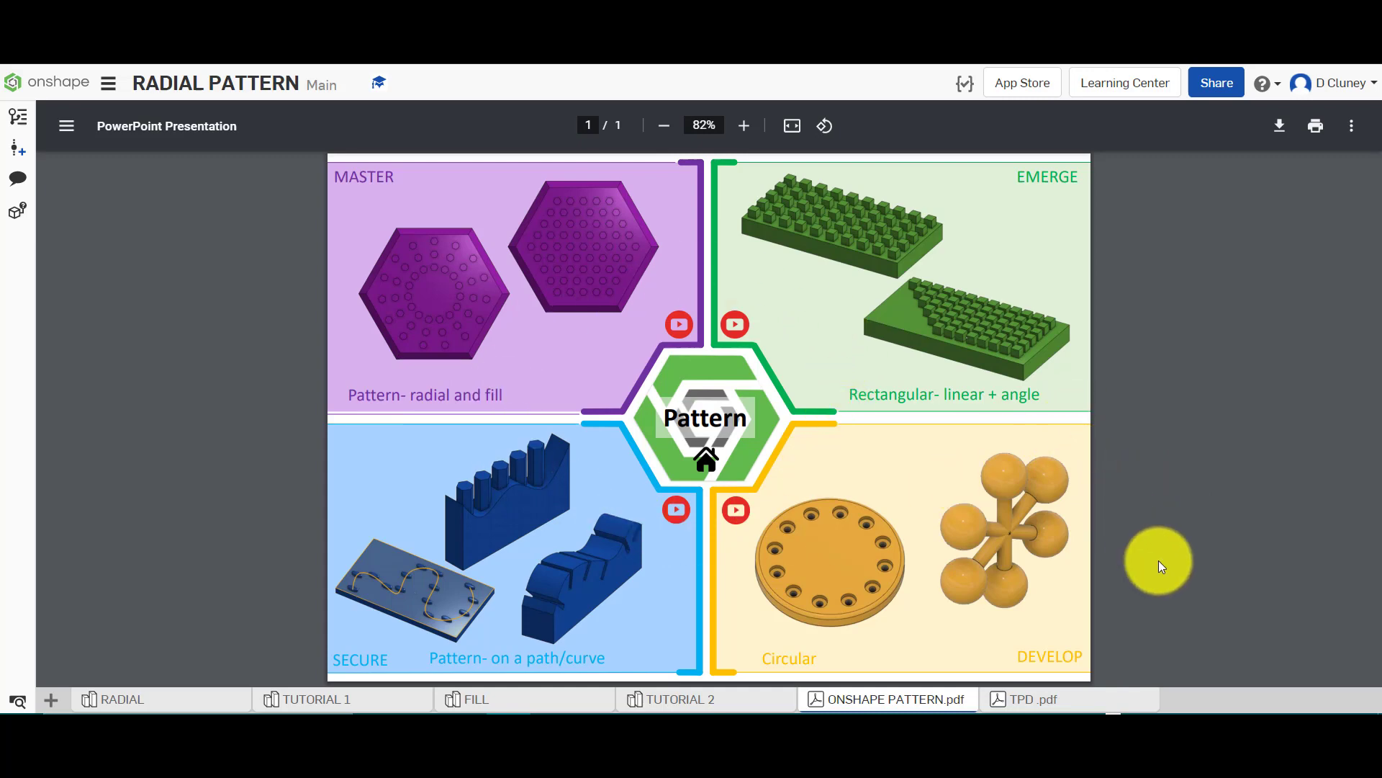
Switch to the TPD .pdf tab showing the Teach Product Design resources page.
left_click(1050, 700)
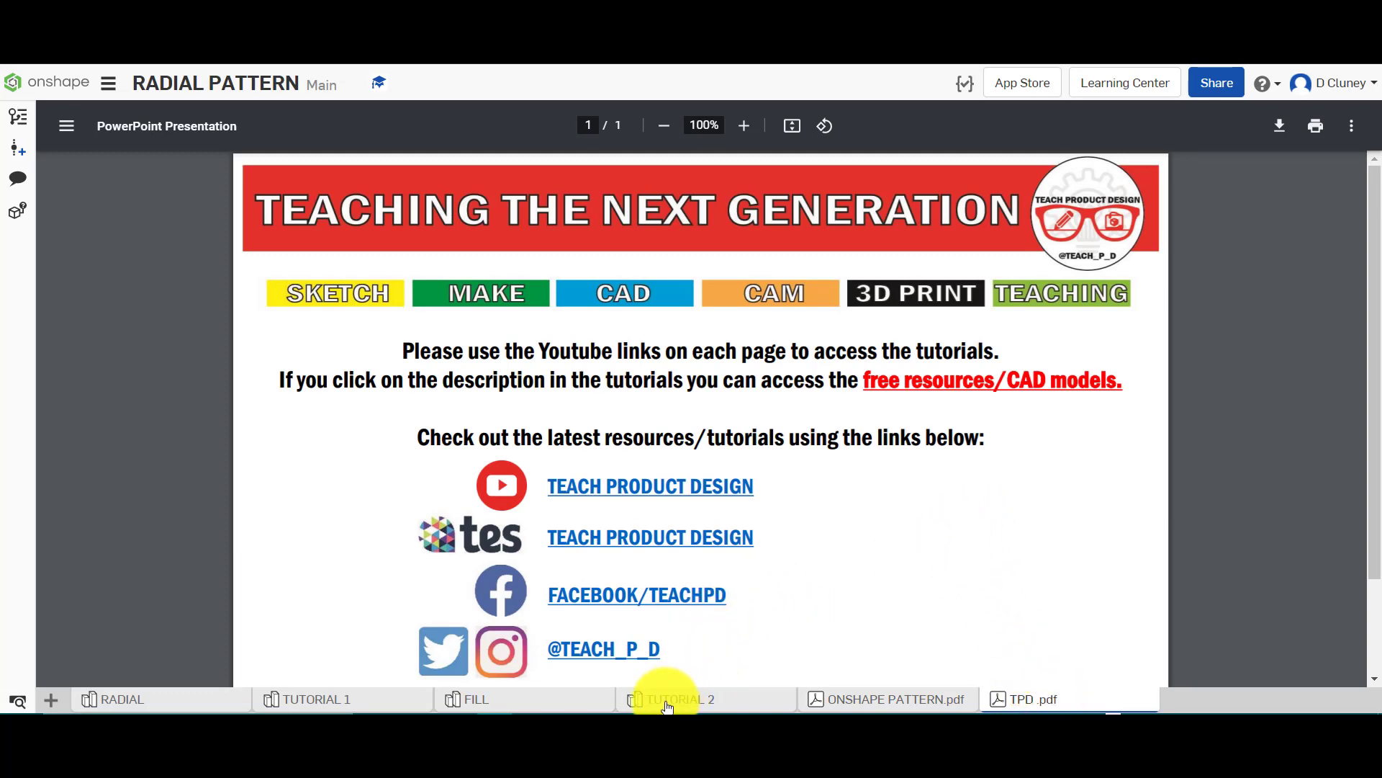
mouse_move(202, 704)
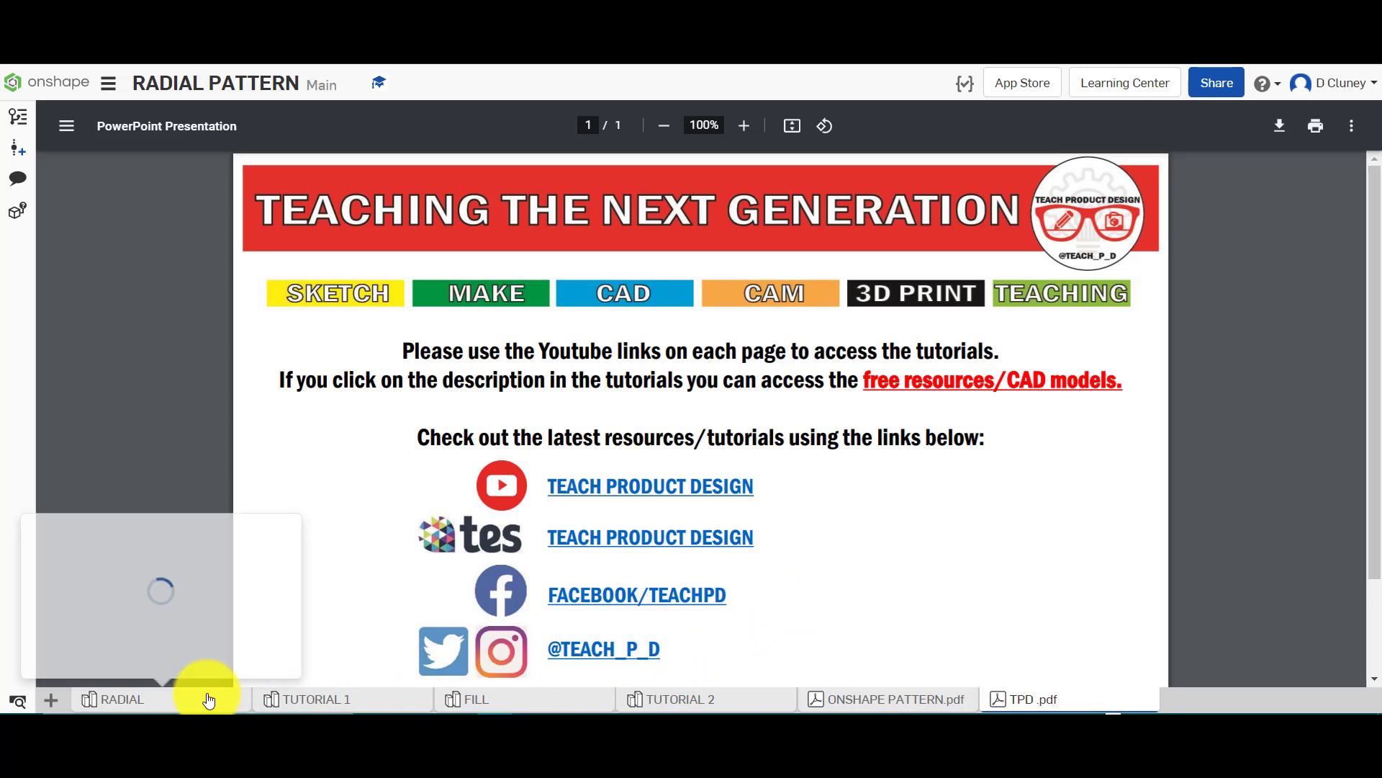
mouse_move(315, 703)
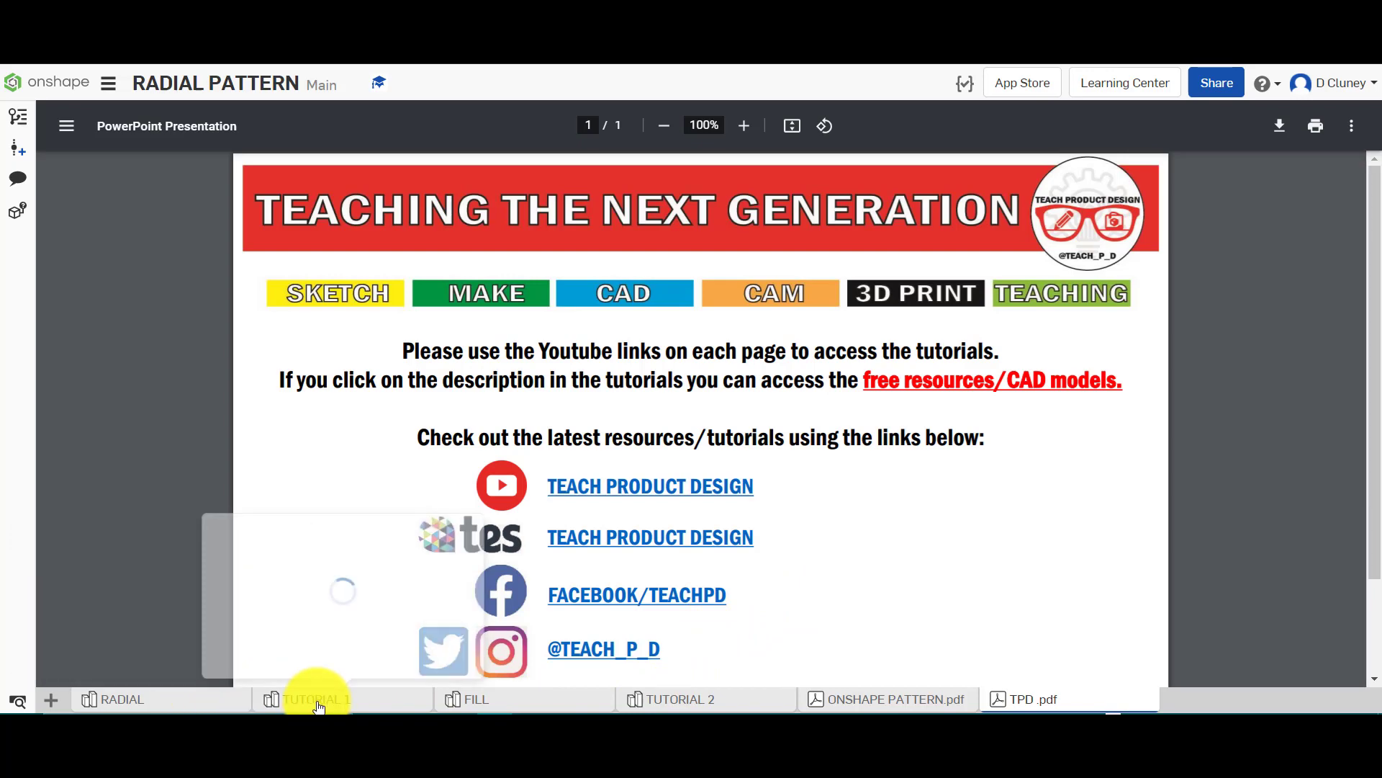
left_click(185, 704)
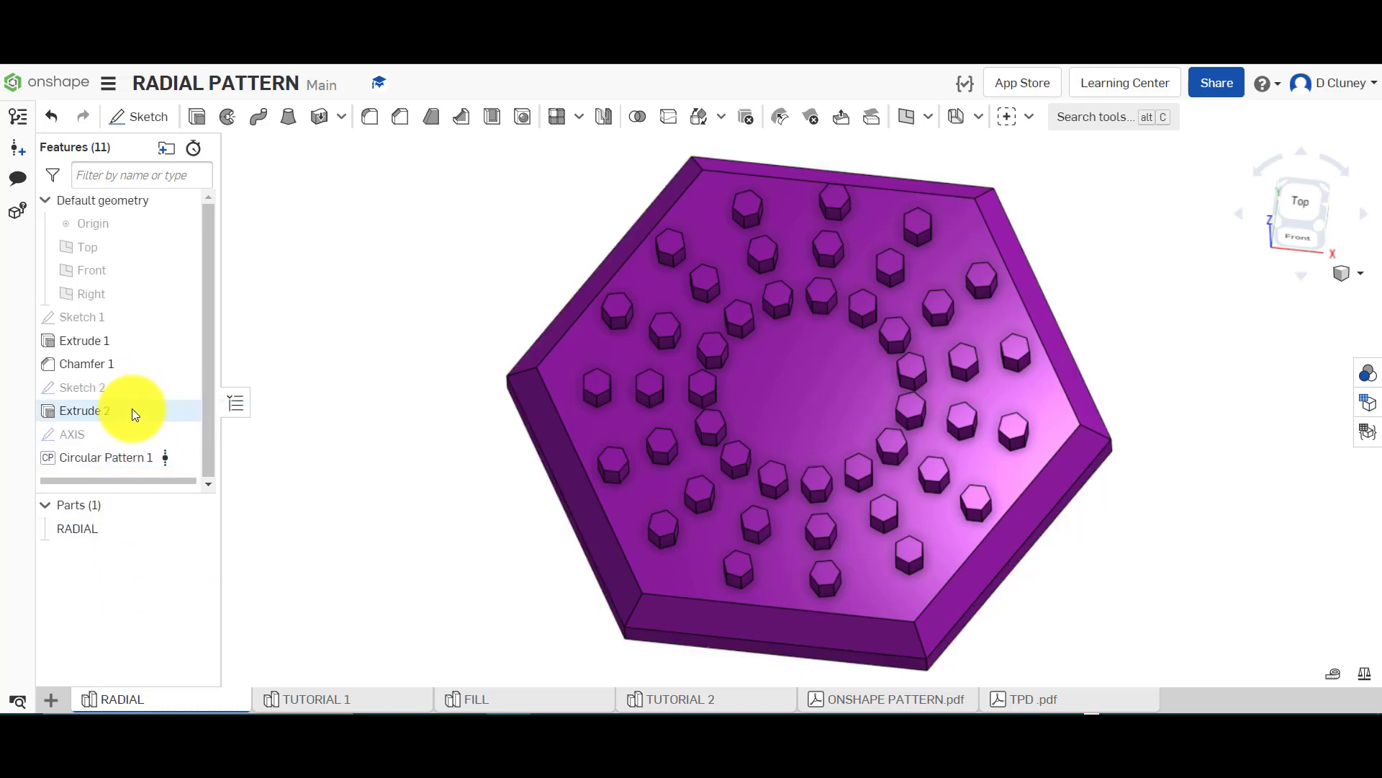
left_click(116, 435)
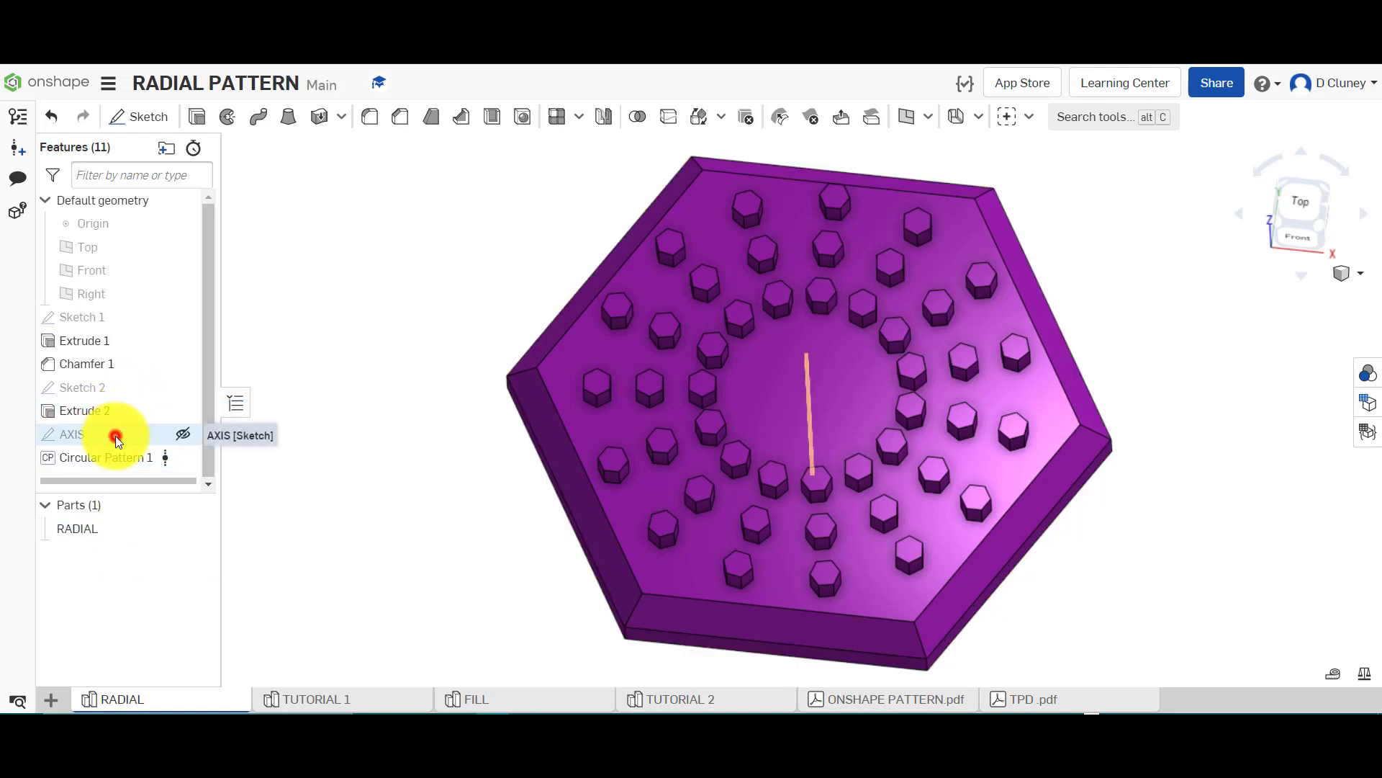
right_click_drag(370, 504, 347, 484)
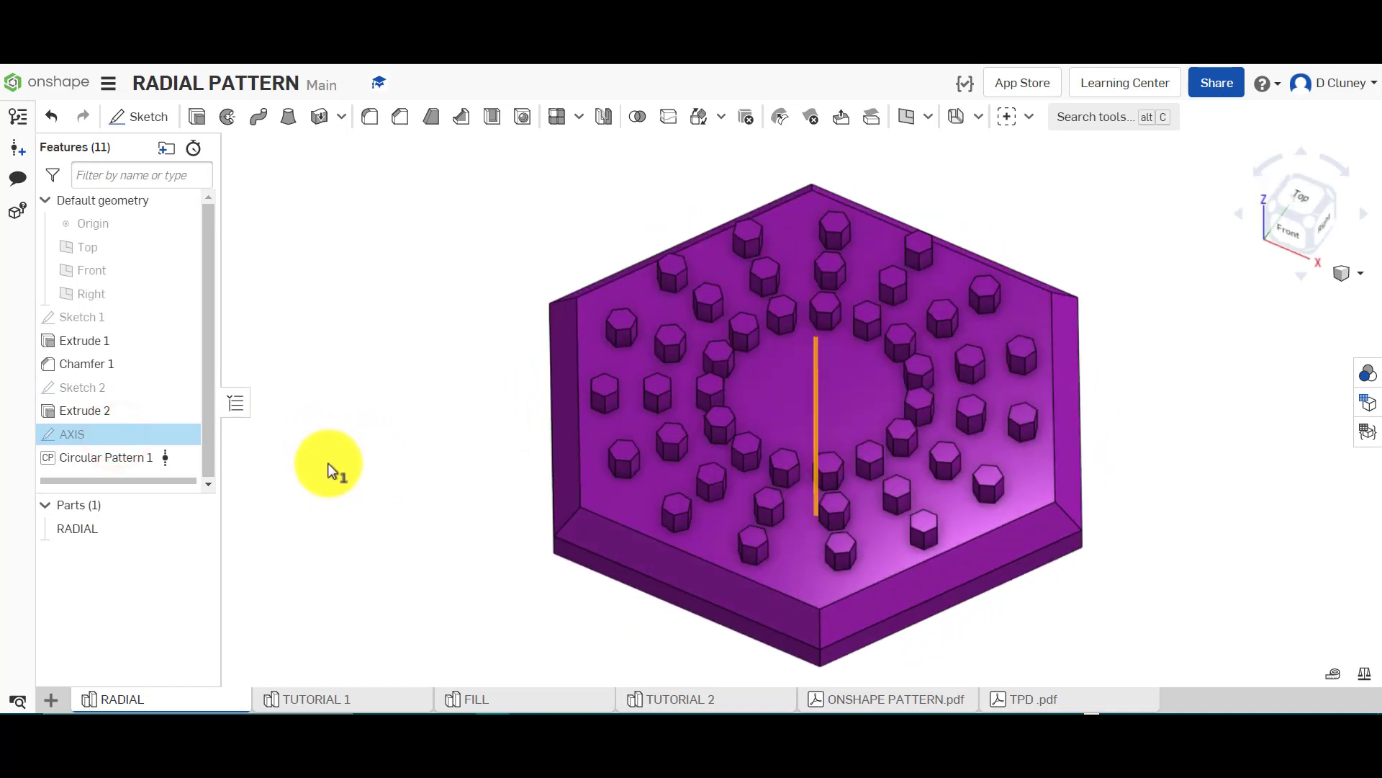
left_click(137, 462)
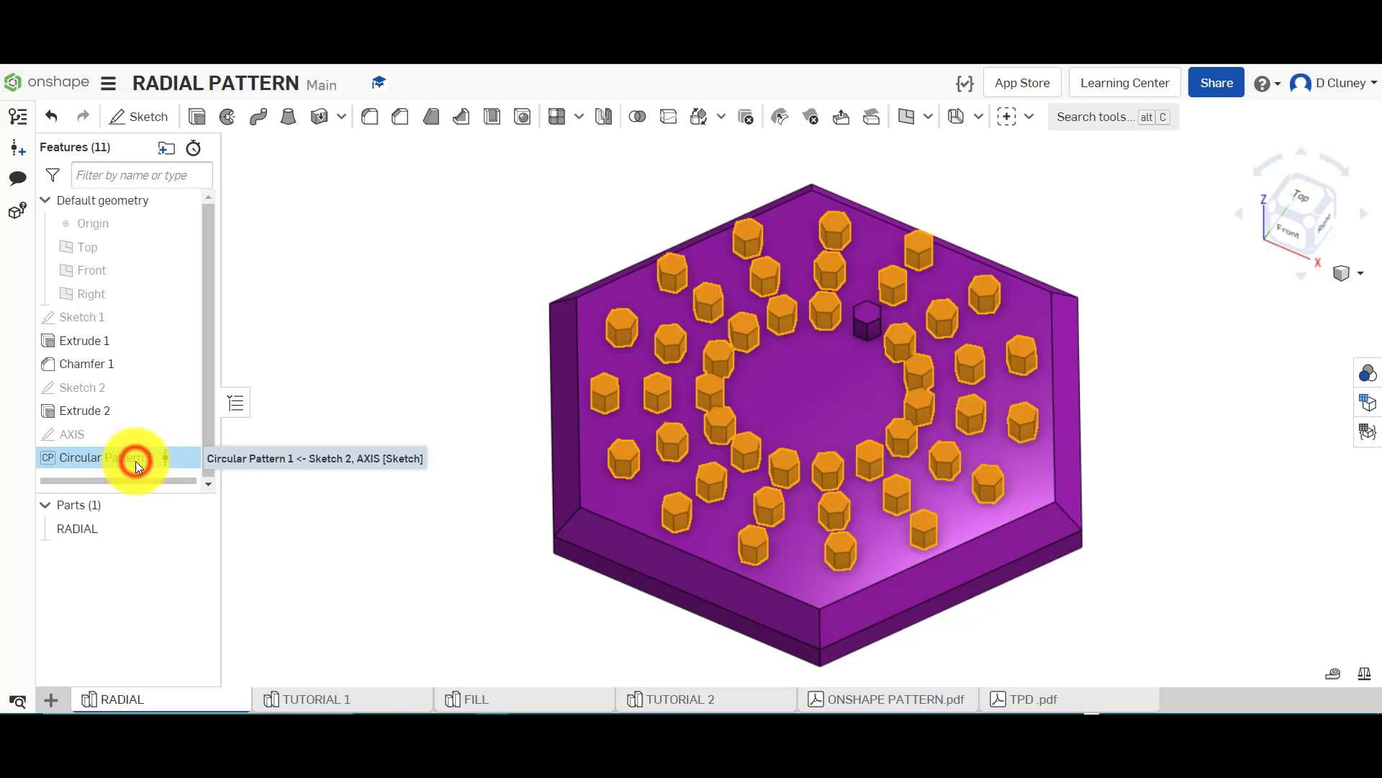
left_click(394, 372)
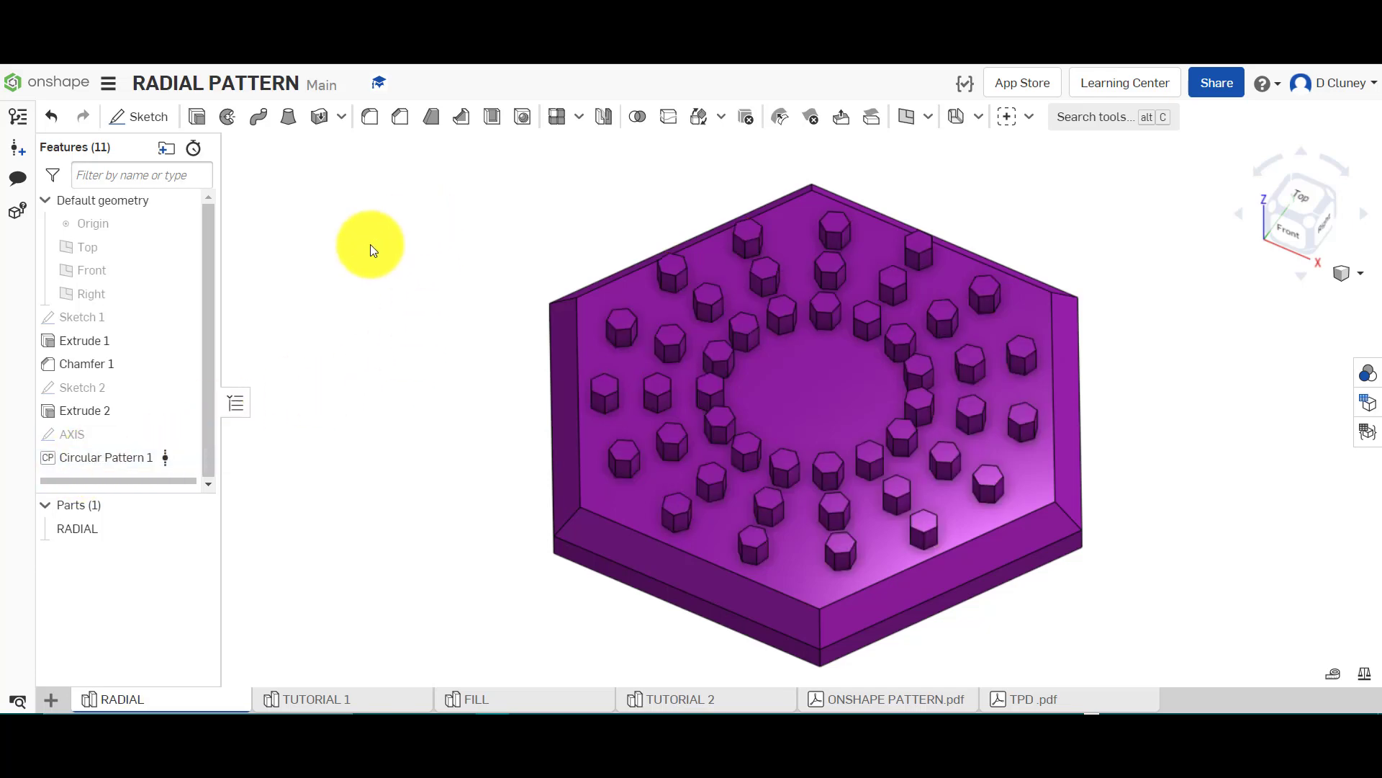
left_click(101, 434)
left_click(338, 371)
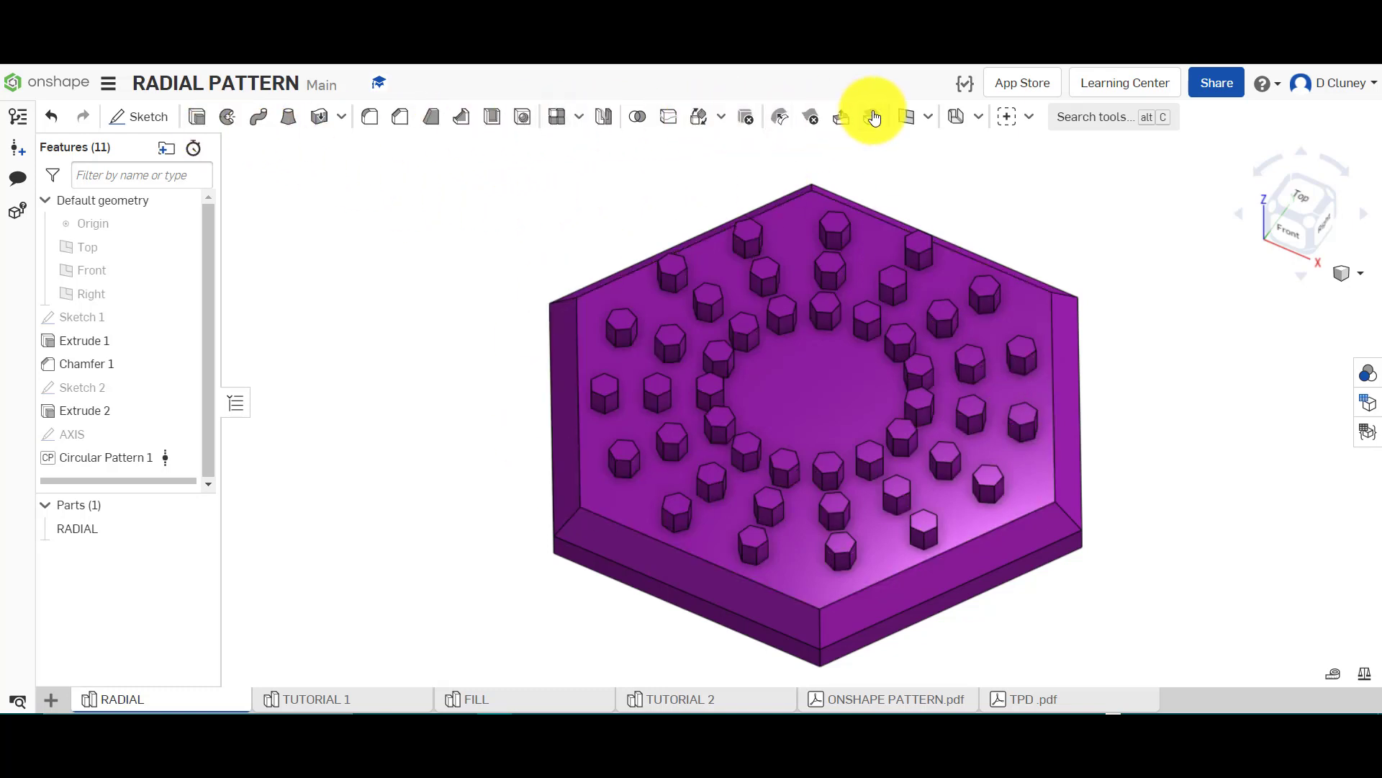
Browse the FeatureScript samples from the Add custom features panel.
left_click(1031, 117)
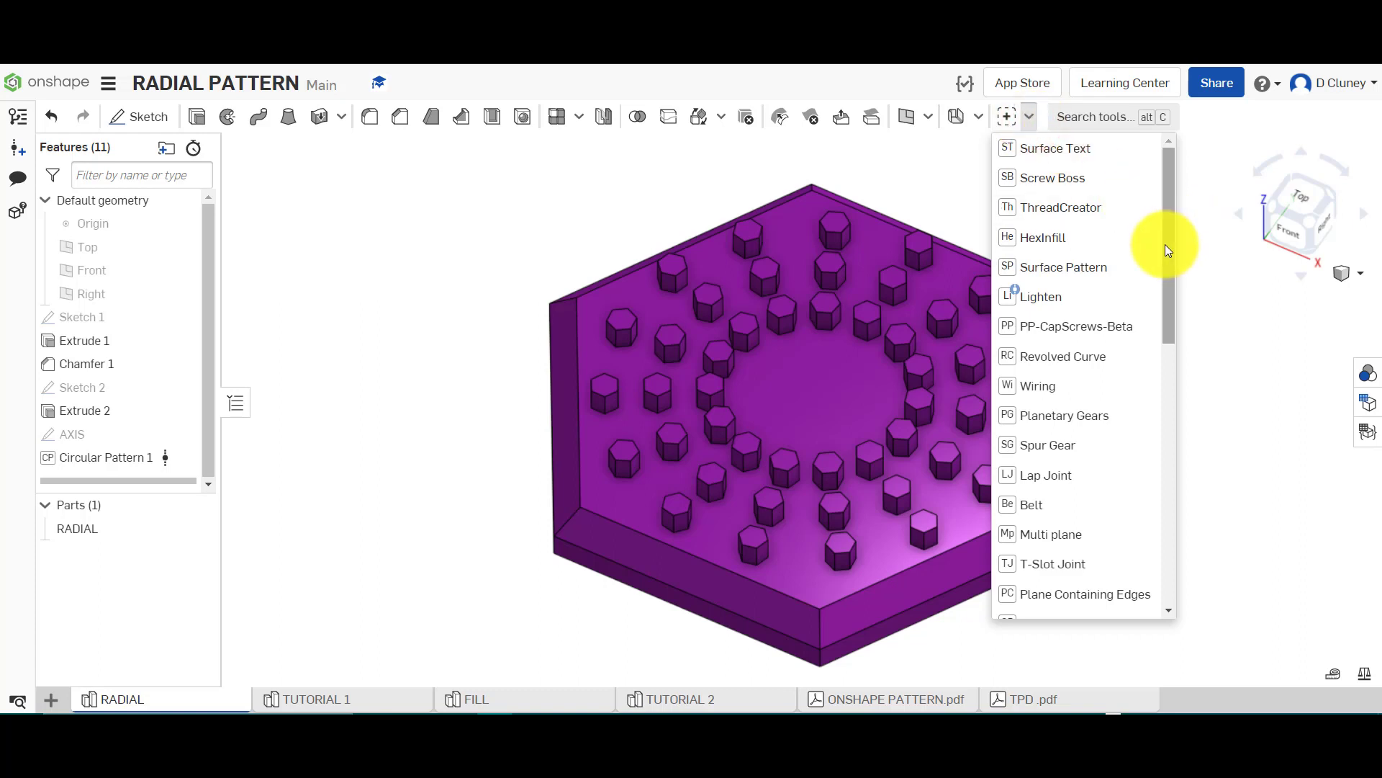
left_click_drag(1173, 259, 1187, 520)
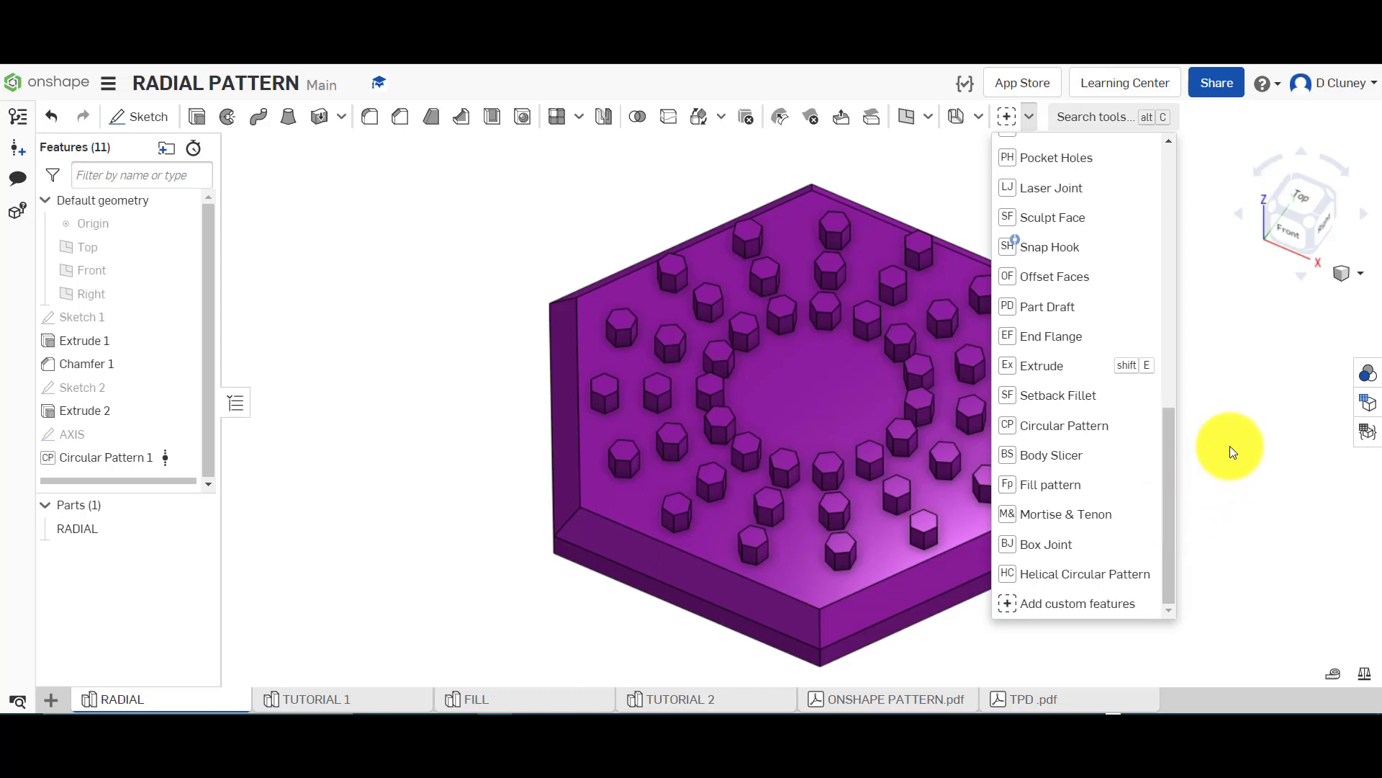
left_click(1073, 611)
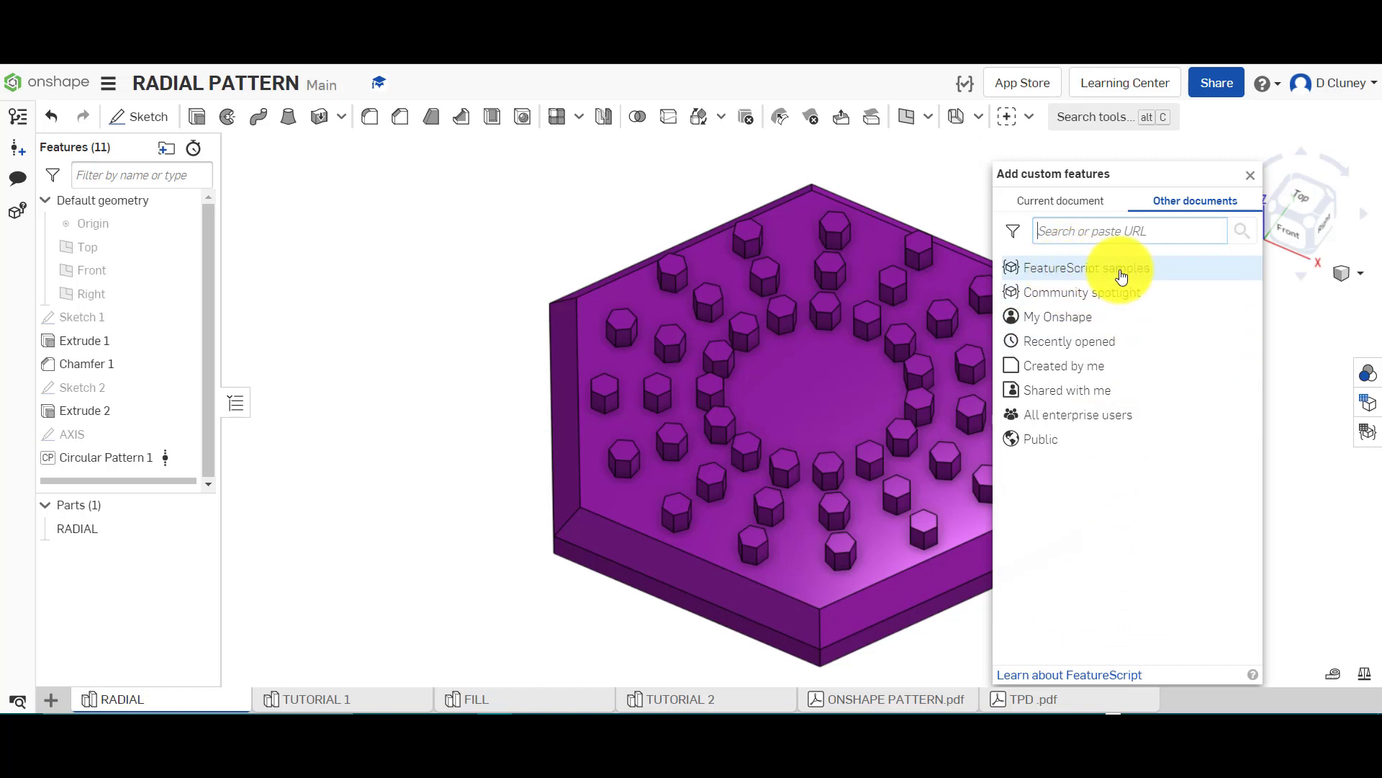
left_click(1087, 270)
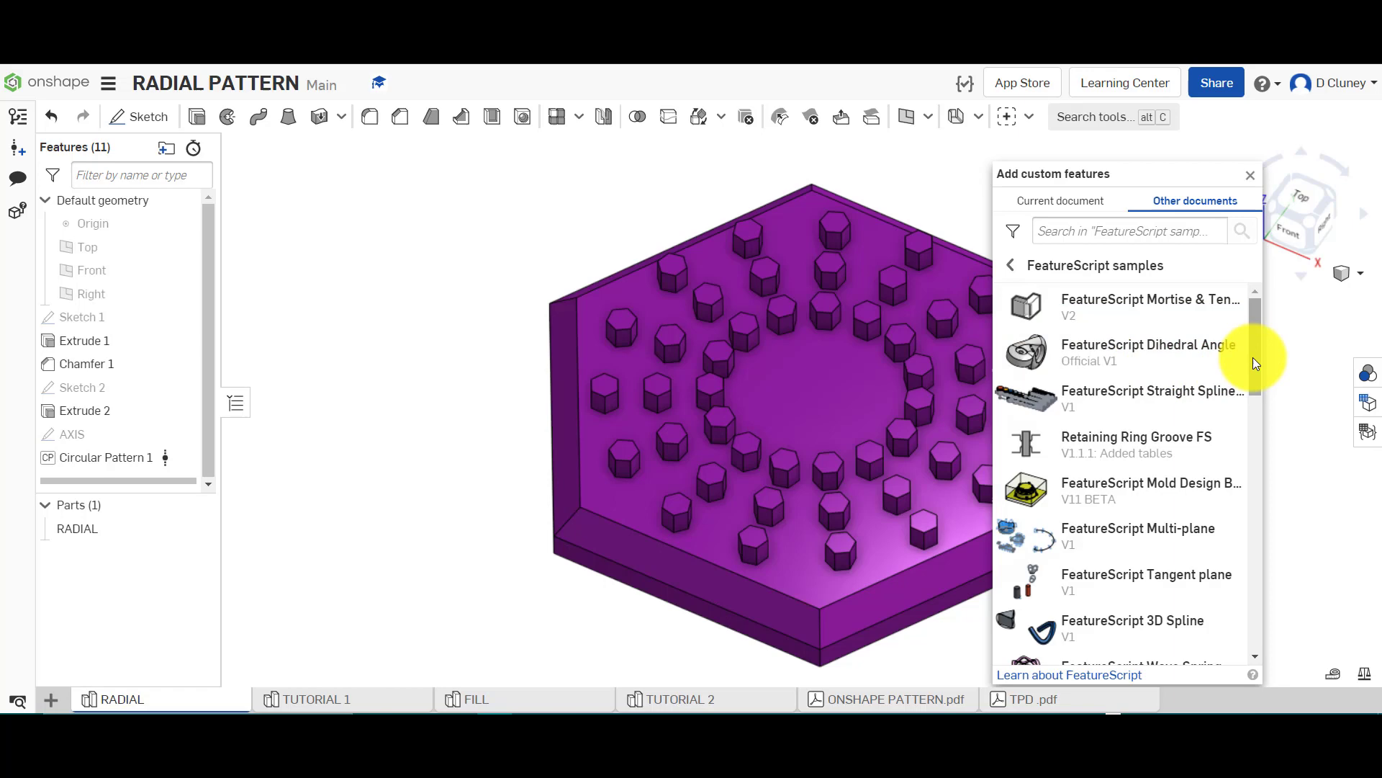
left_click_drag(1254, 362, 1230, 274)
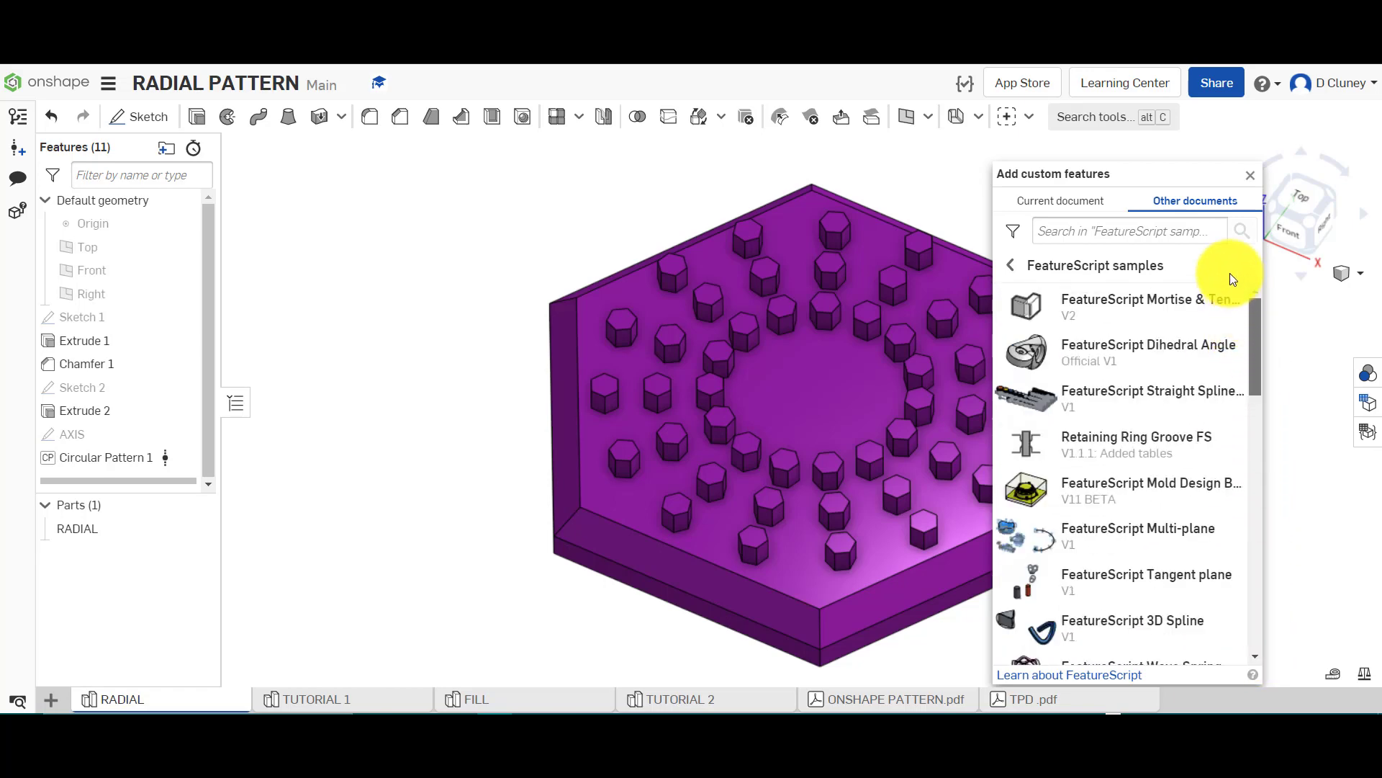
Search the samples for 'CIRCULAR PATTERN', preview Point Pattern, and return to the results.
left_click(1105, 229)
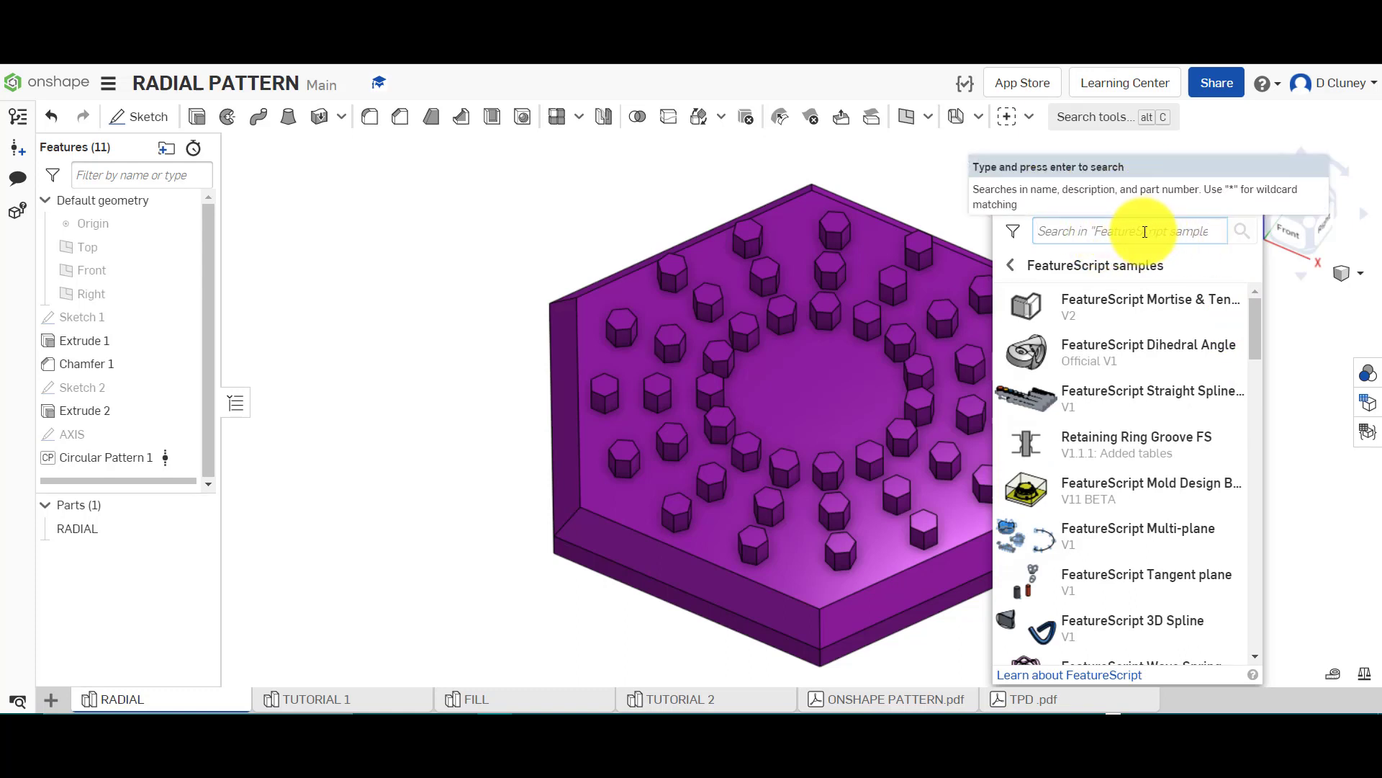
type("CIR")
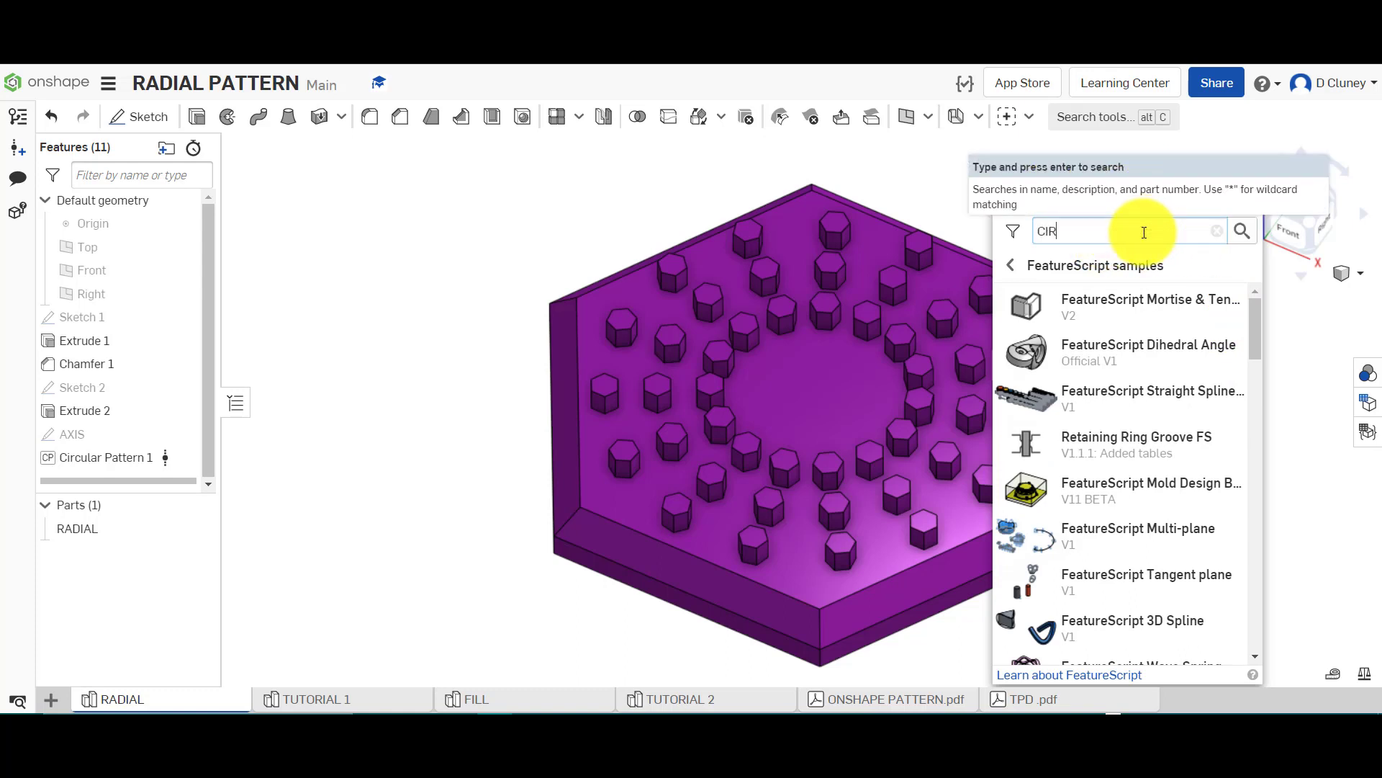
type("CULAR PATTERN")
key("Return")
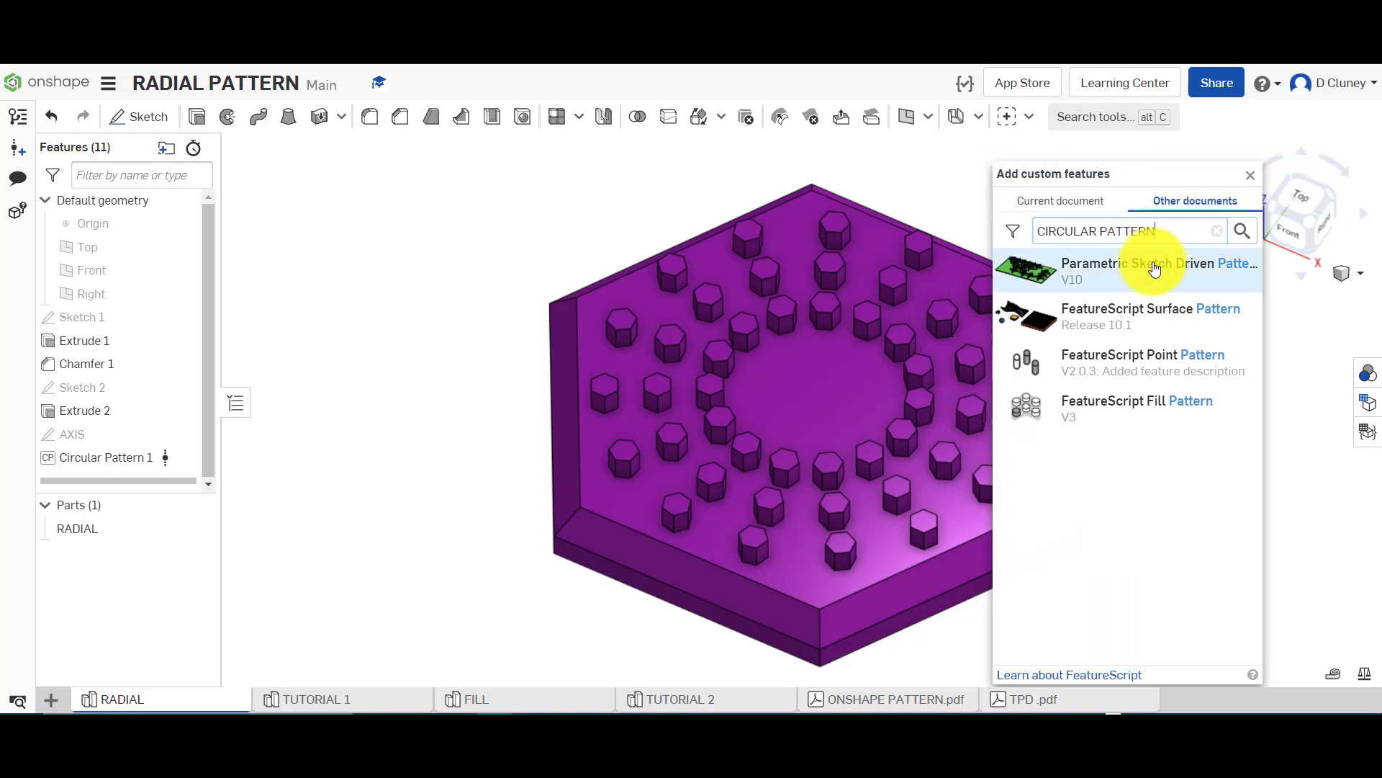
left_click(1145, 362)
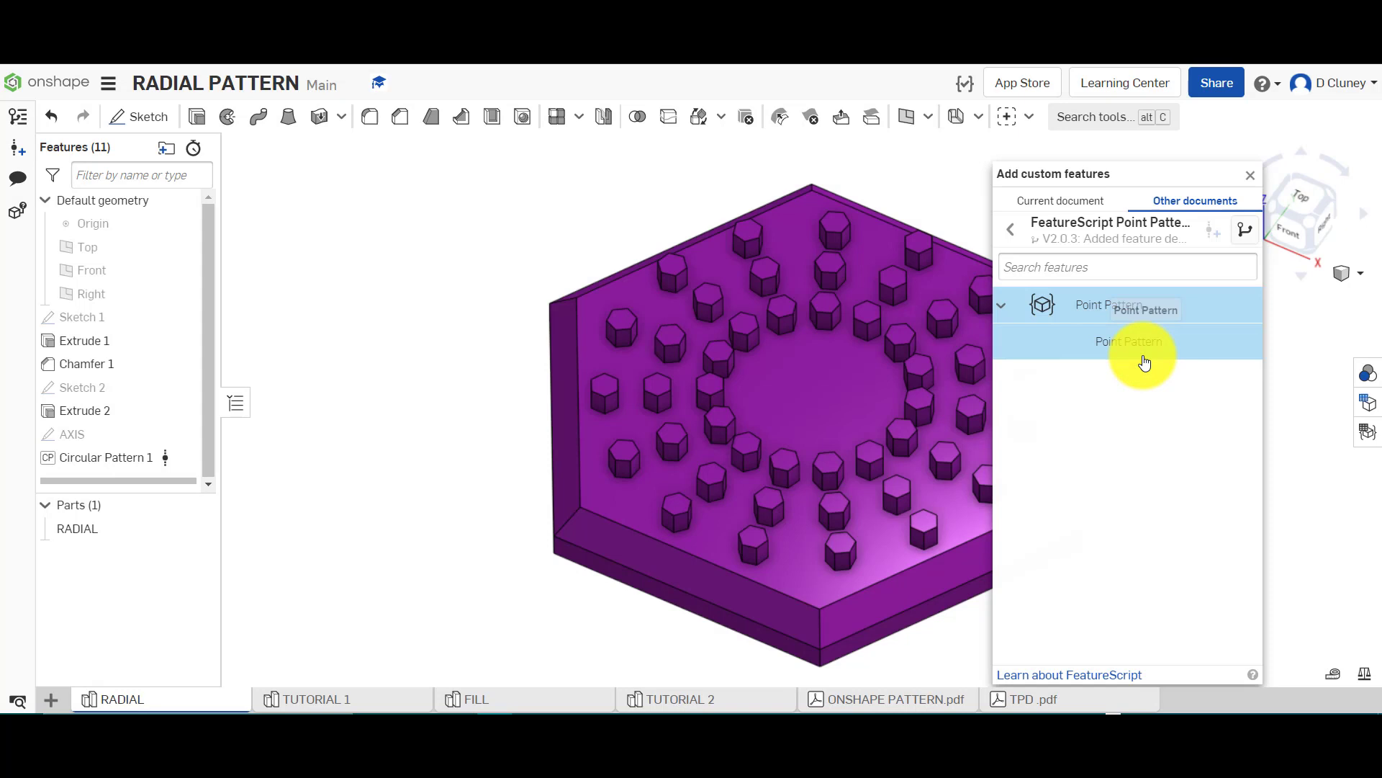
left_click(1011, 229)
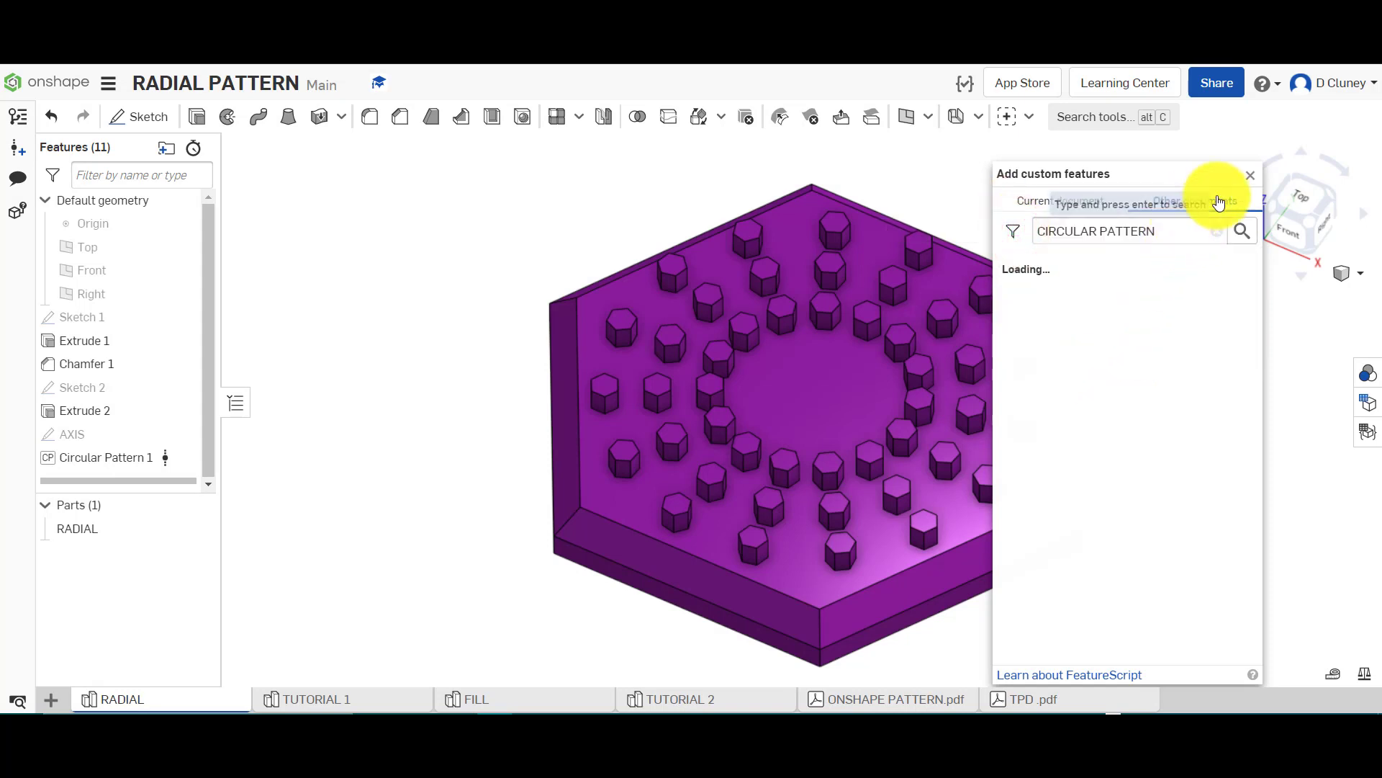
Dismiss the custom features list and browser, leaving the RADIAL plate with its bosses.
left_click(1250, 175)
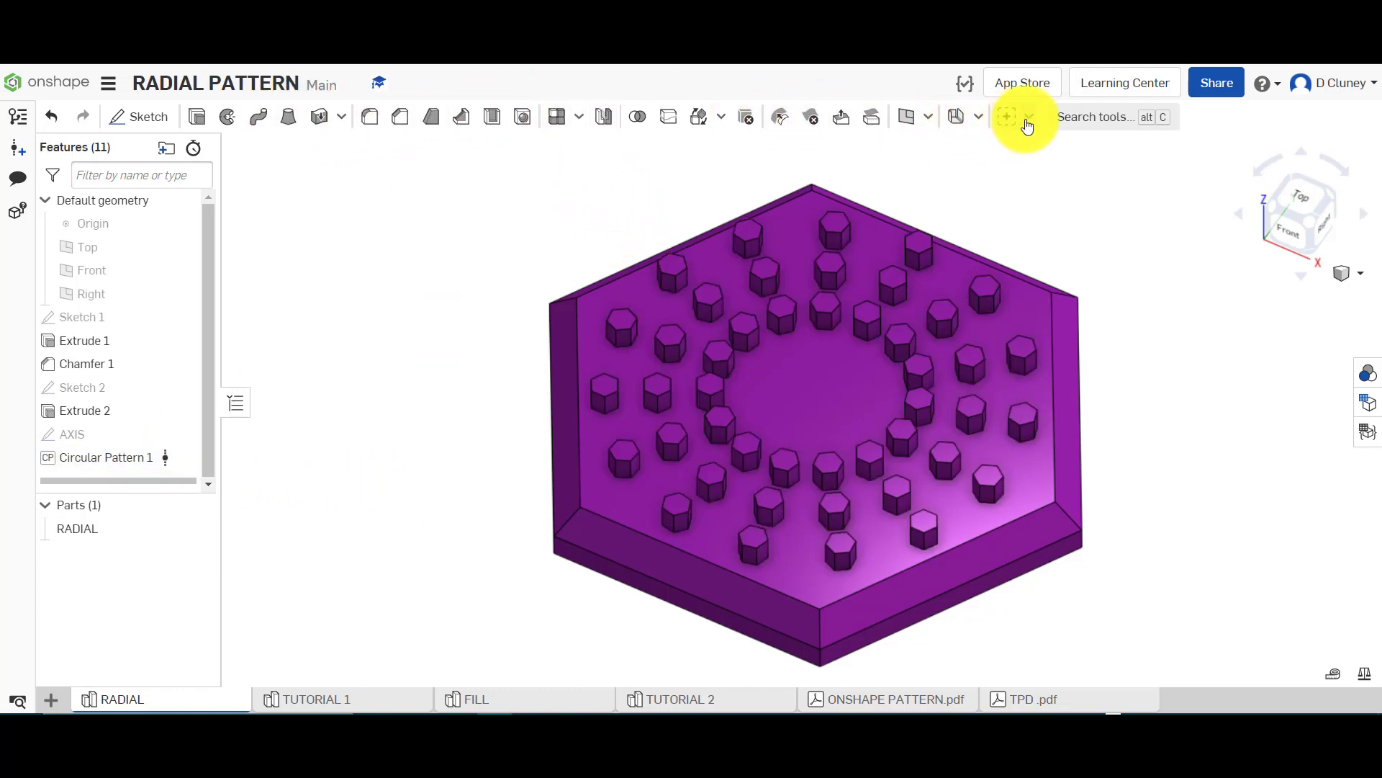
left_click(1028, 118)
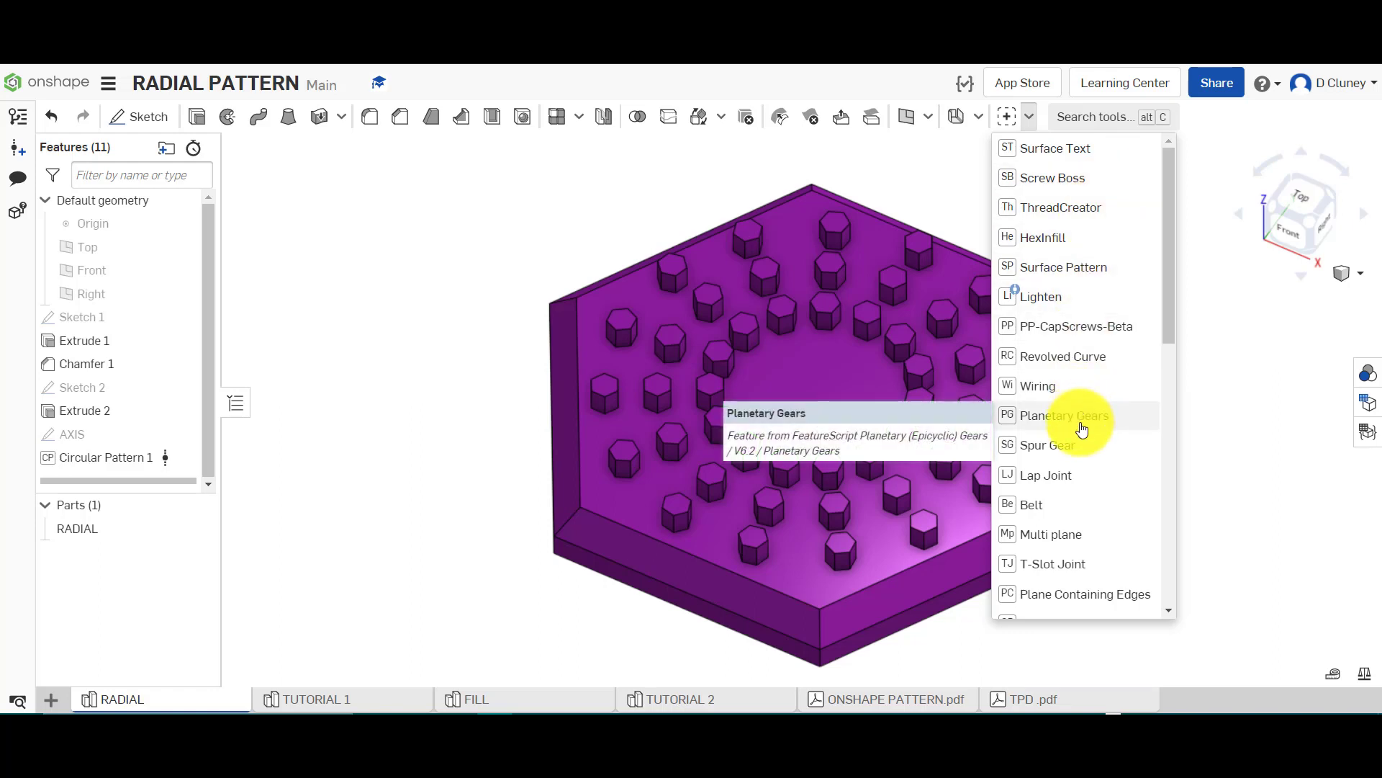
scroll(1082, 430, "down", 9)
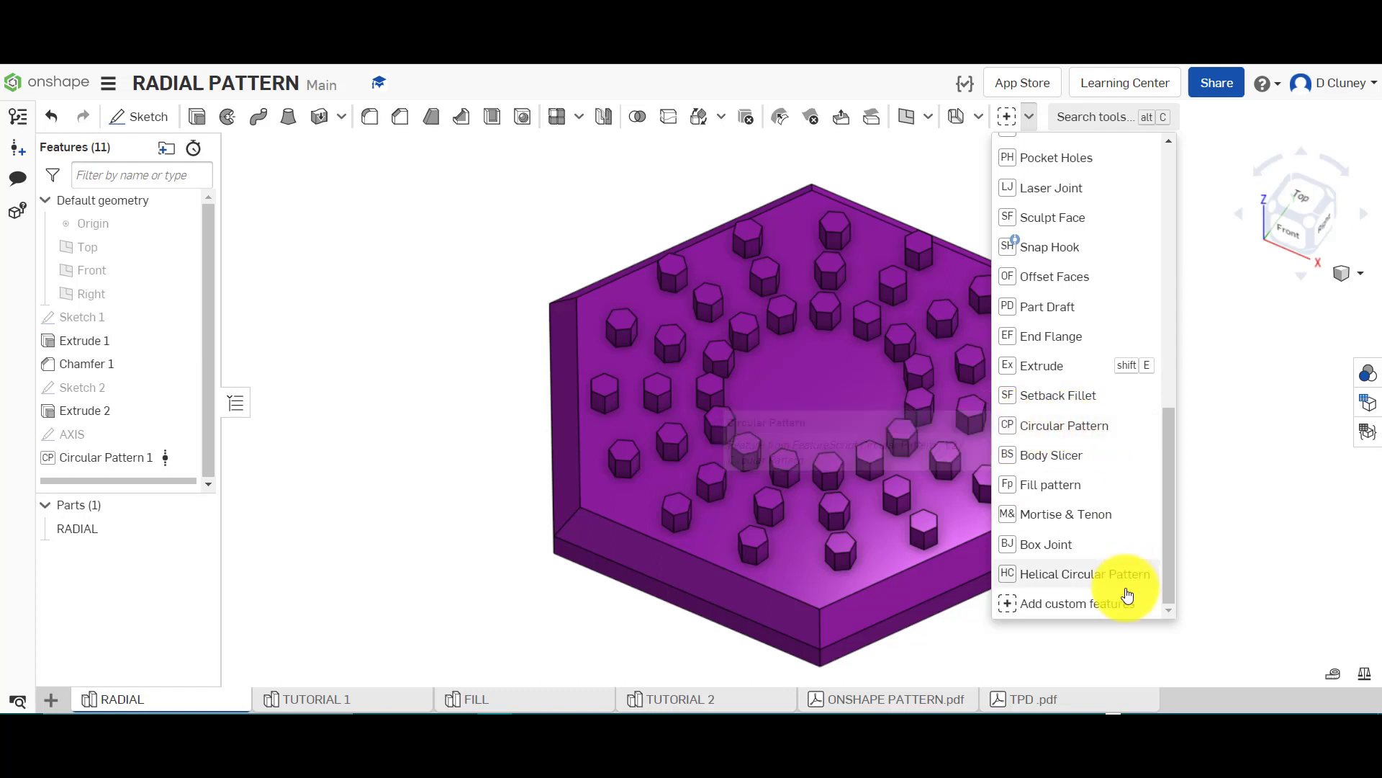
left_click(1095, 602)
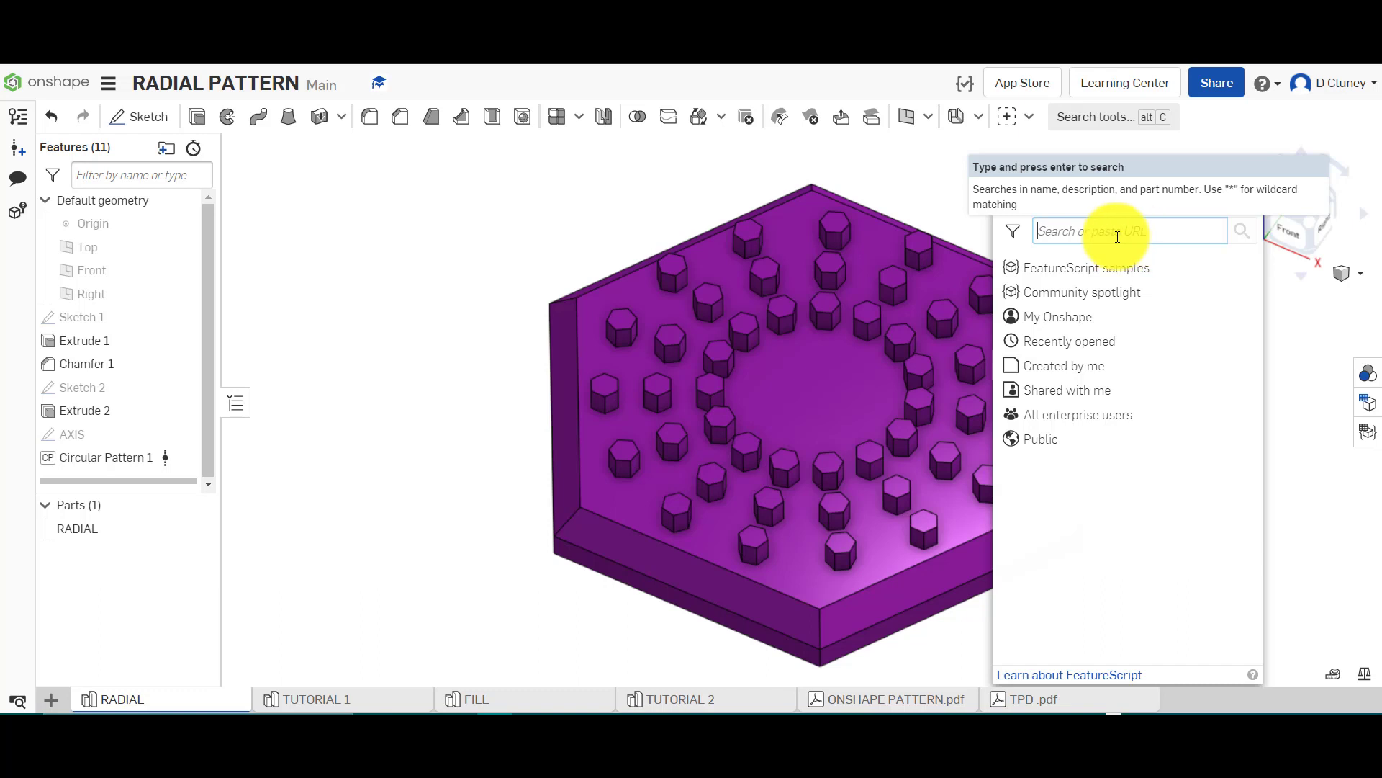
left_click(1030, 120)
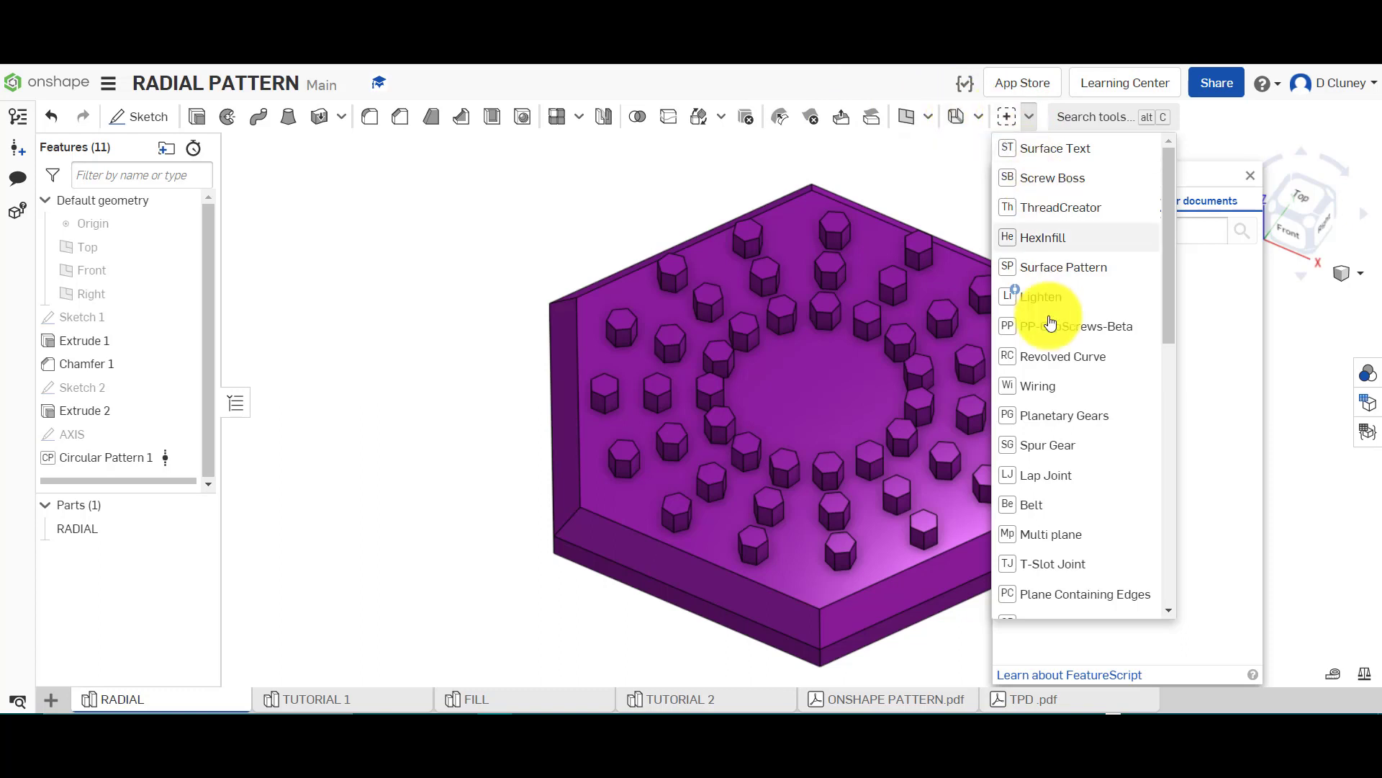
scroll(1083, 517, "down", 8)
scroll(1085, 515, "down", 1)
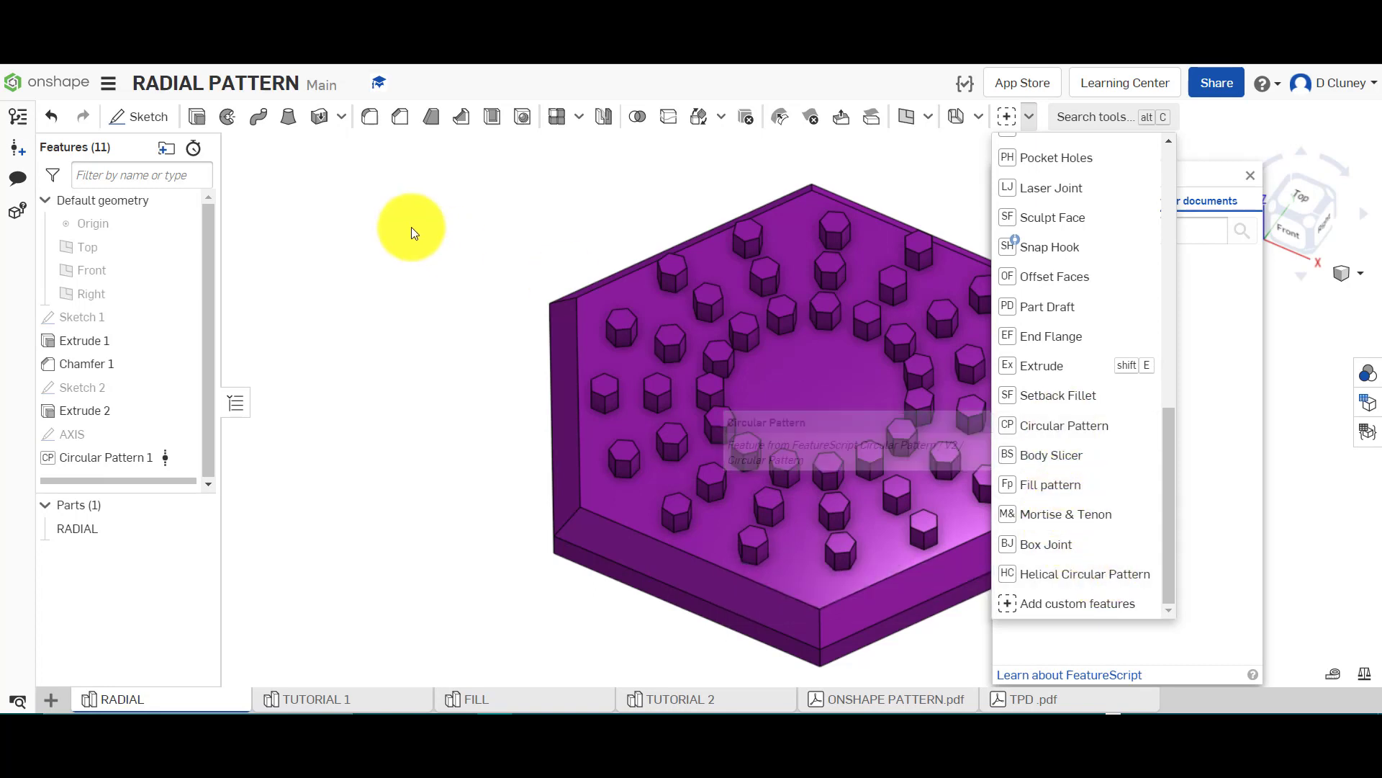
left_click(407, 283)
left_click(1251, 176)
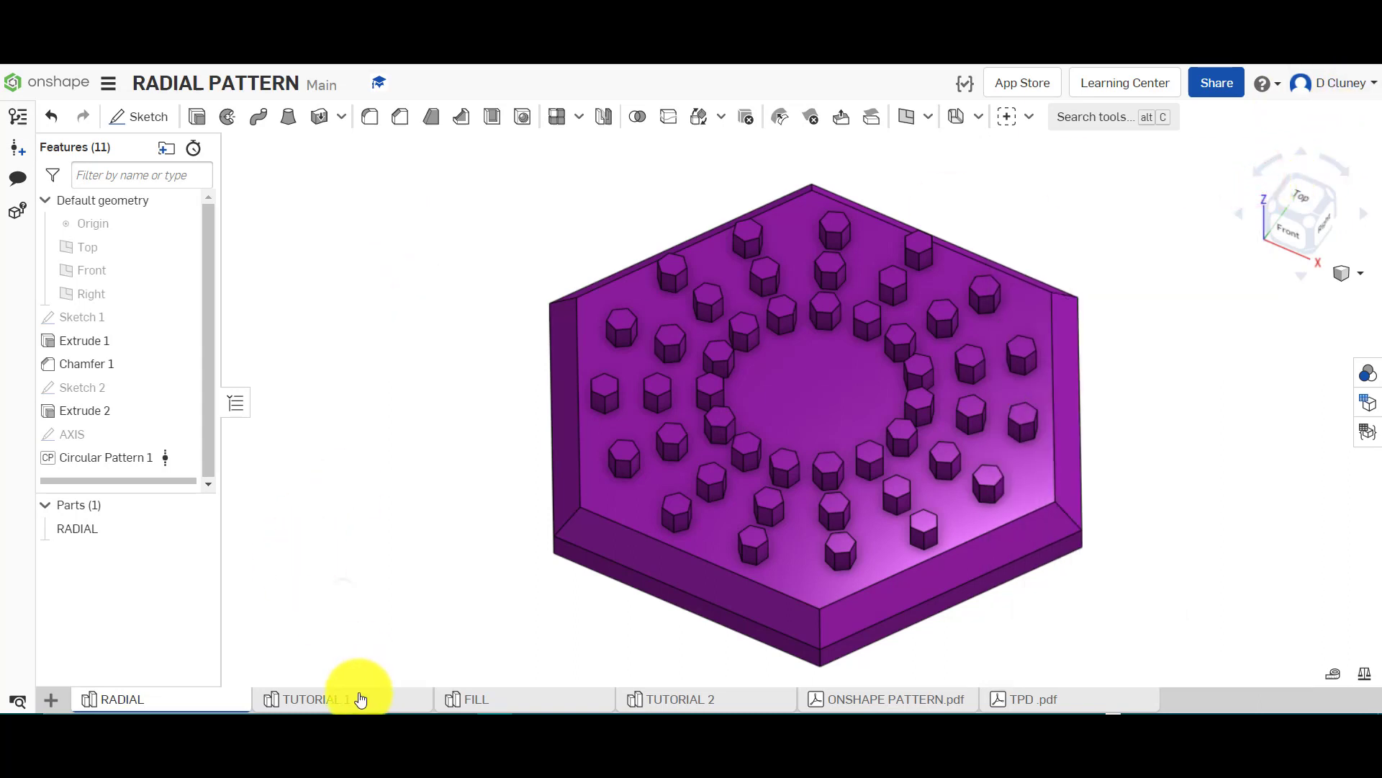
In TUTORIAL 1, start a Circular Pattern of type Feature pattern.
mouse_move(360, 699)
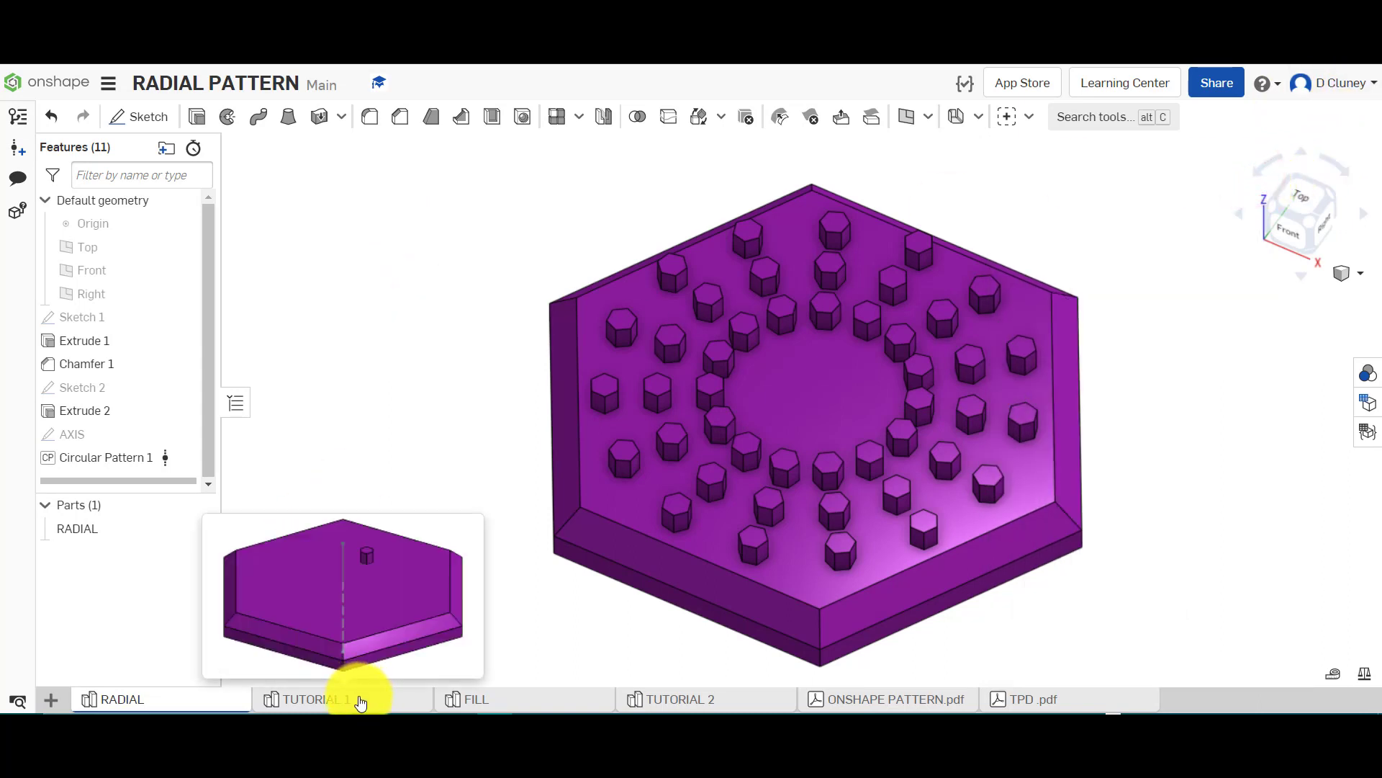
left_click(360, 699)
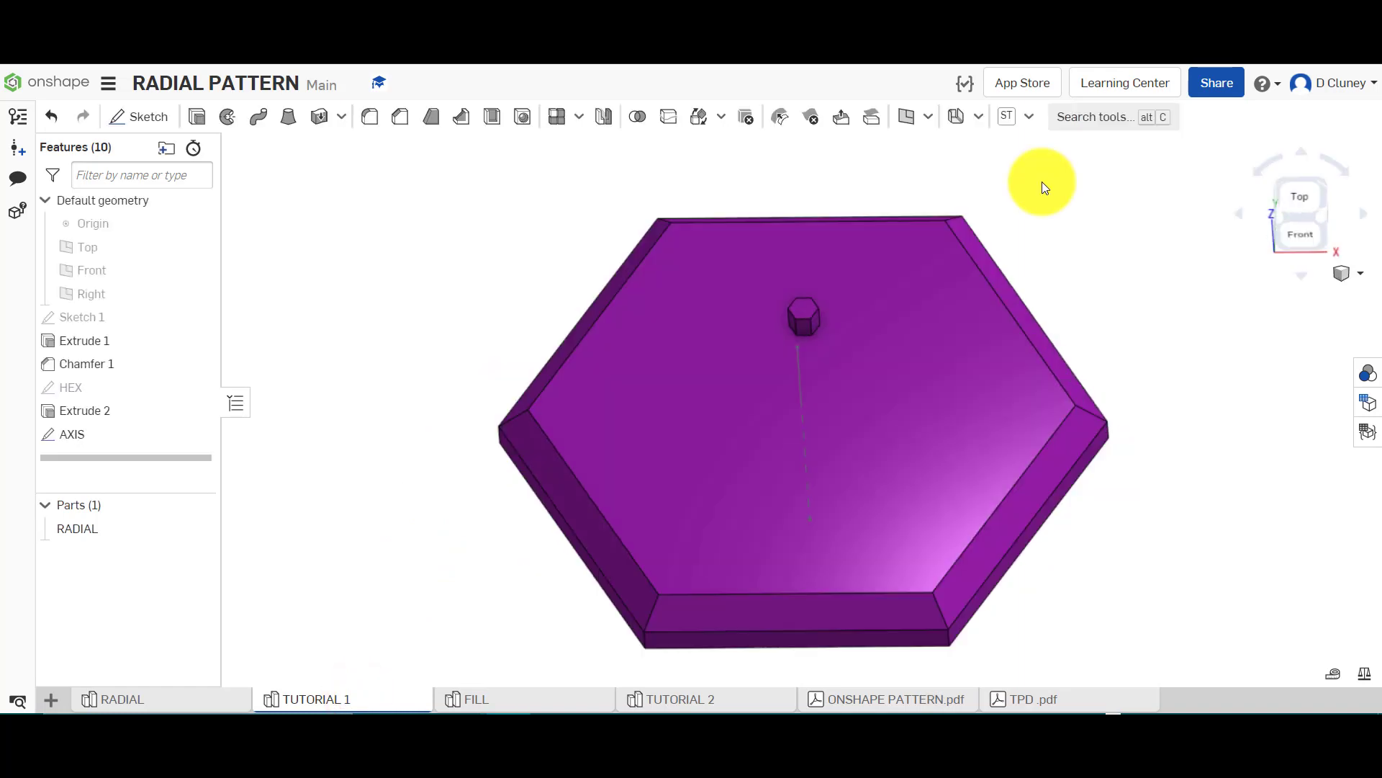
left_click(1028, 117)
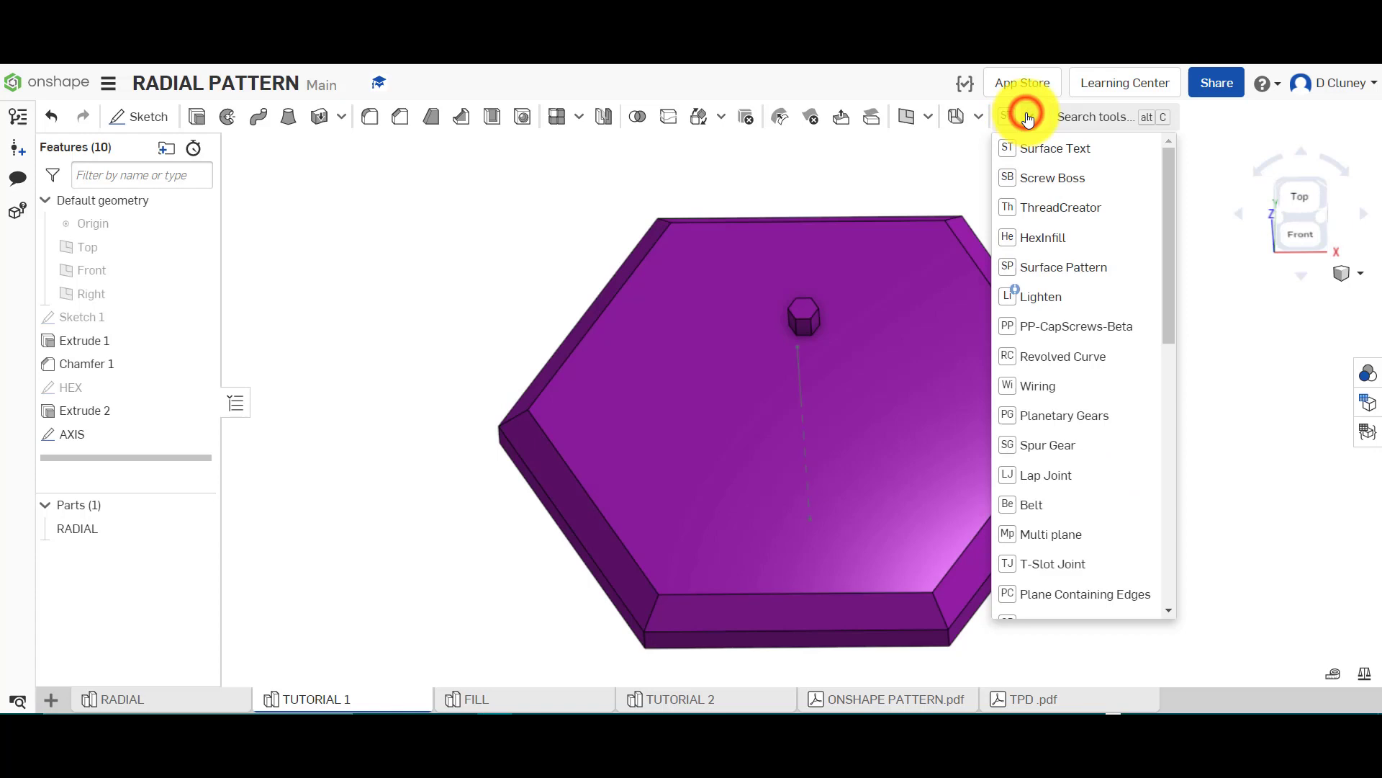
scroll(1065, 349, "down", 5)
scroll(1072, 369, "down", 4)
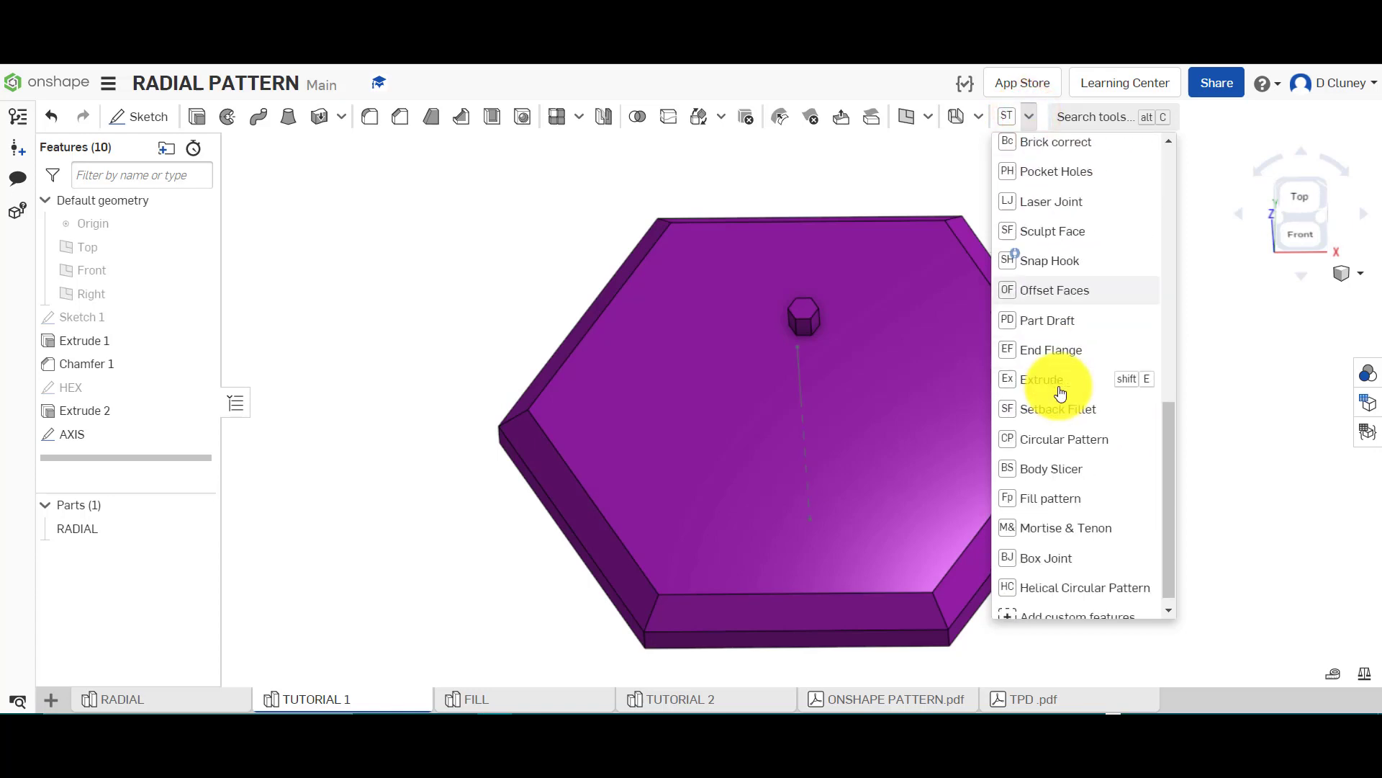
left_click(1089, 429)
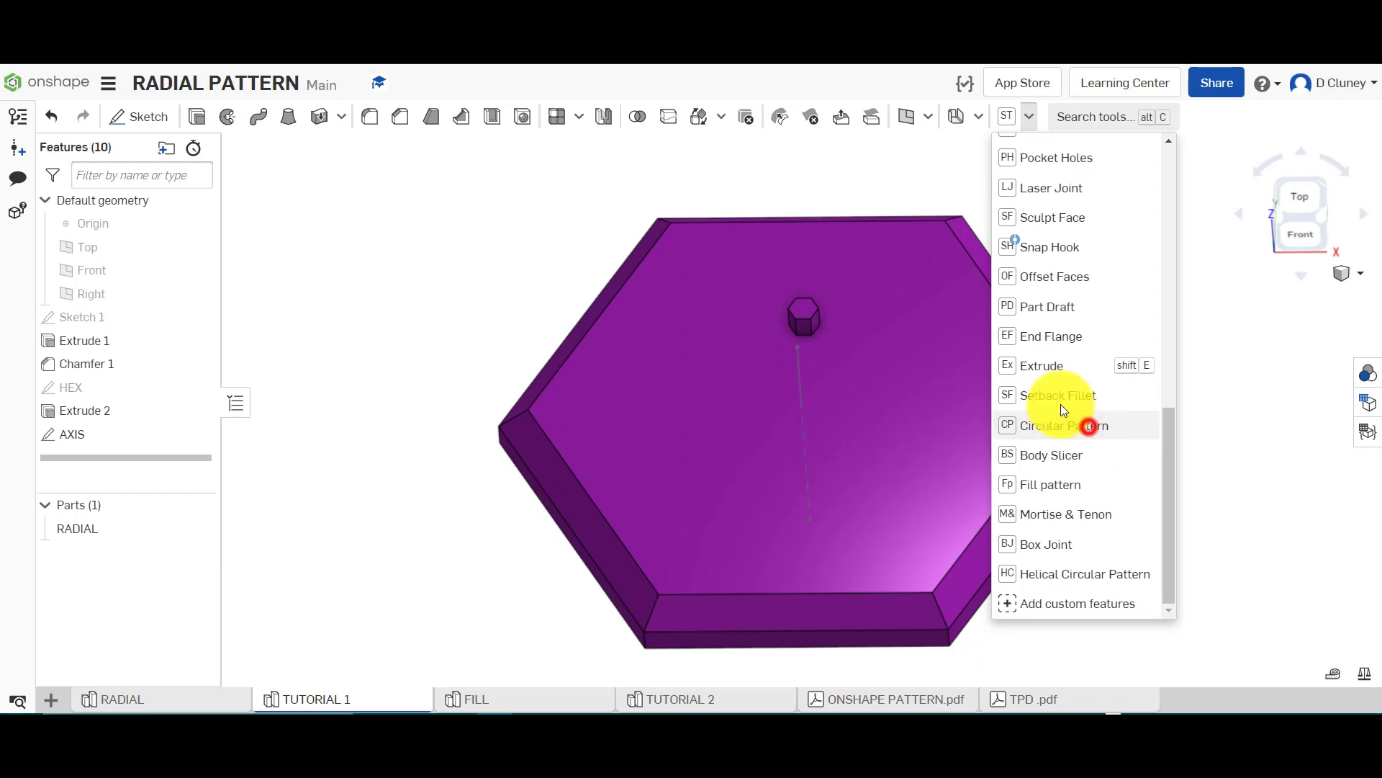
left_click(315, 176)
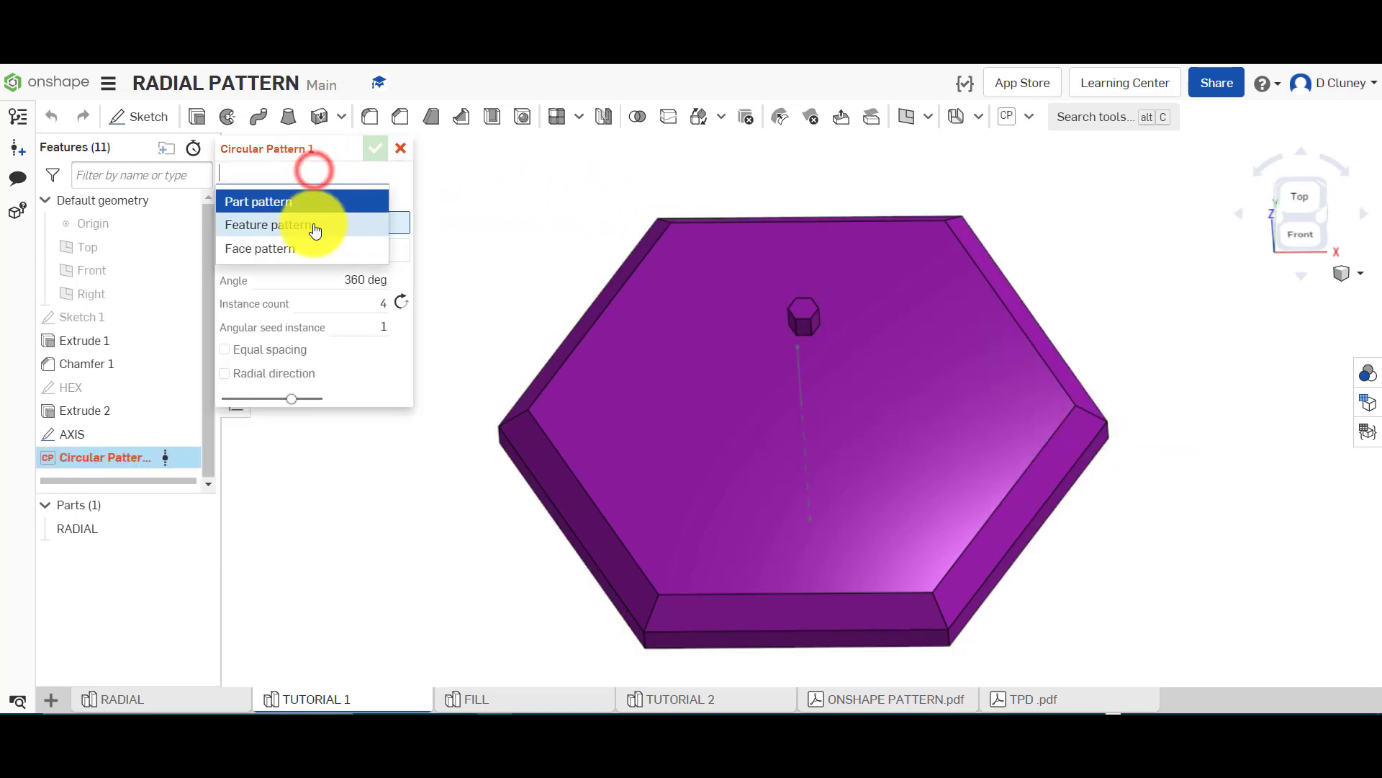
left_click(310, 227)
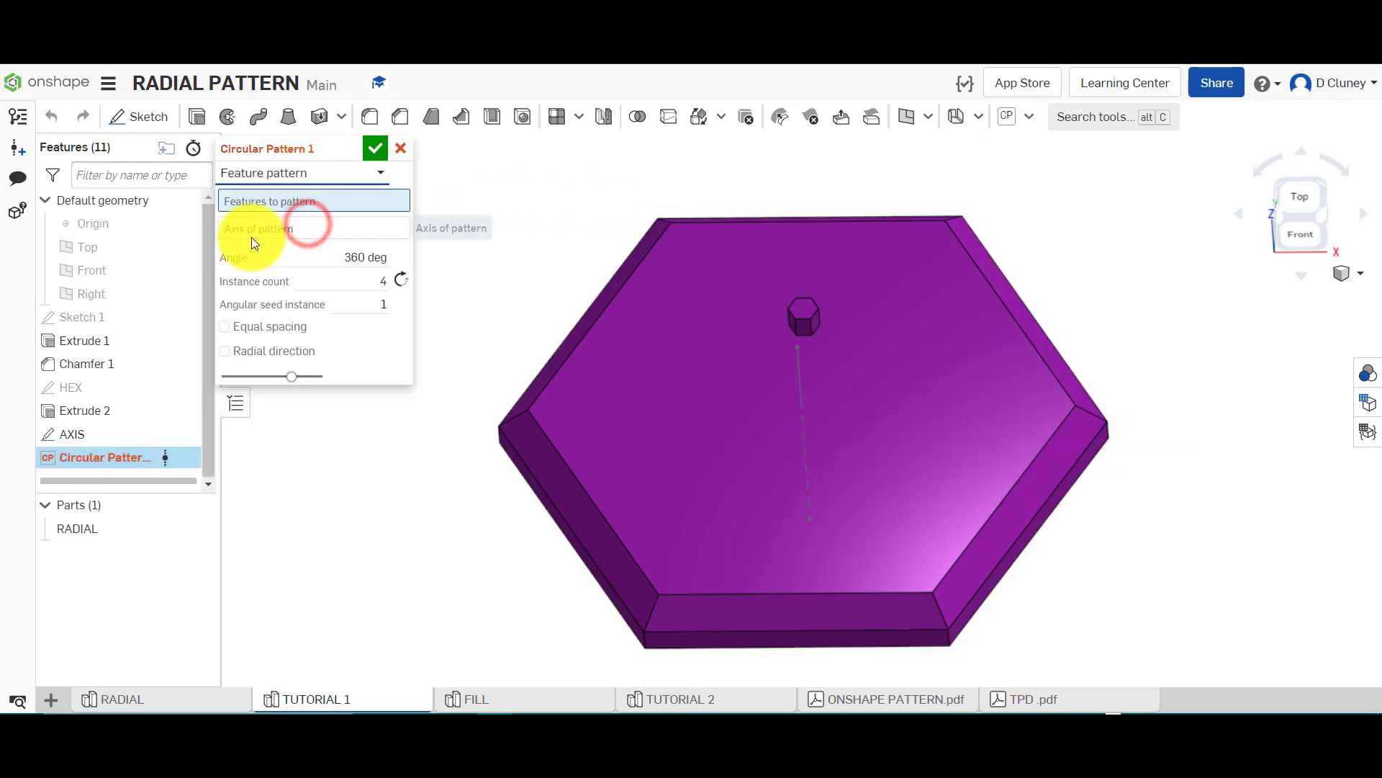
Pattern Extrude 2 around the AXIS line with equal spacing, an instance count, and radial direction.
left_click(107, 410)
left_click(295, 247)
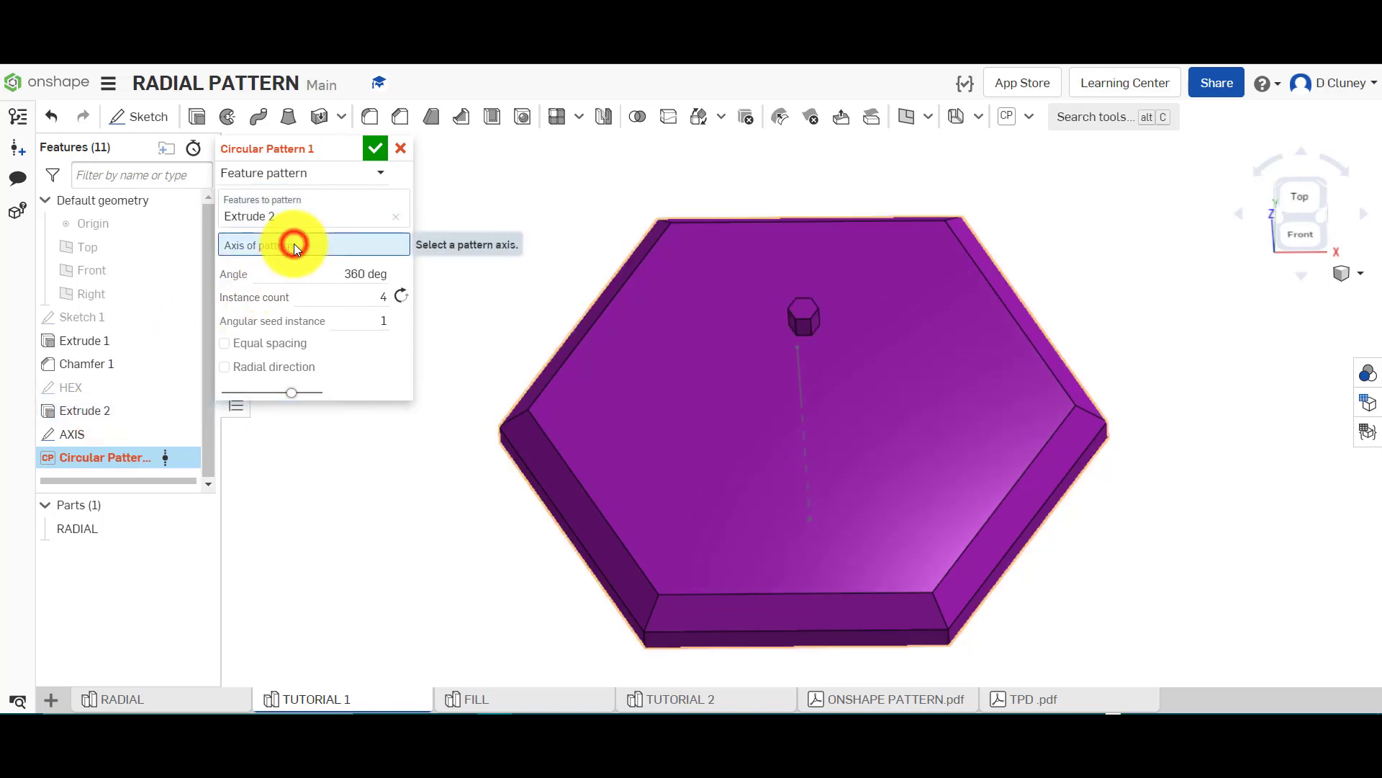
left_click(800, 384)
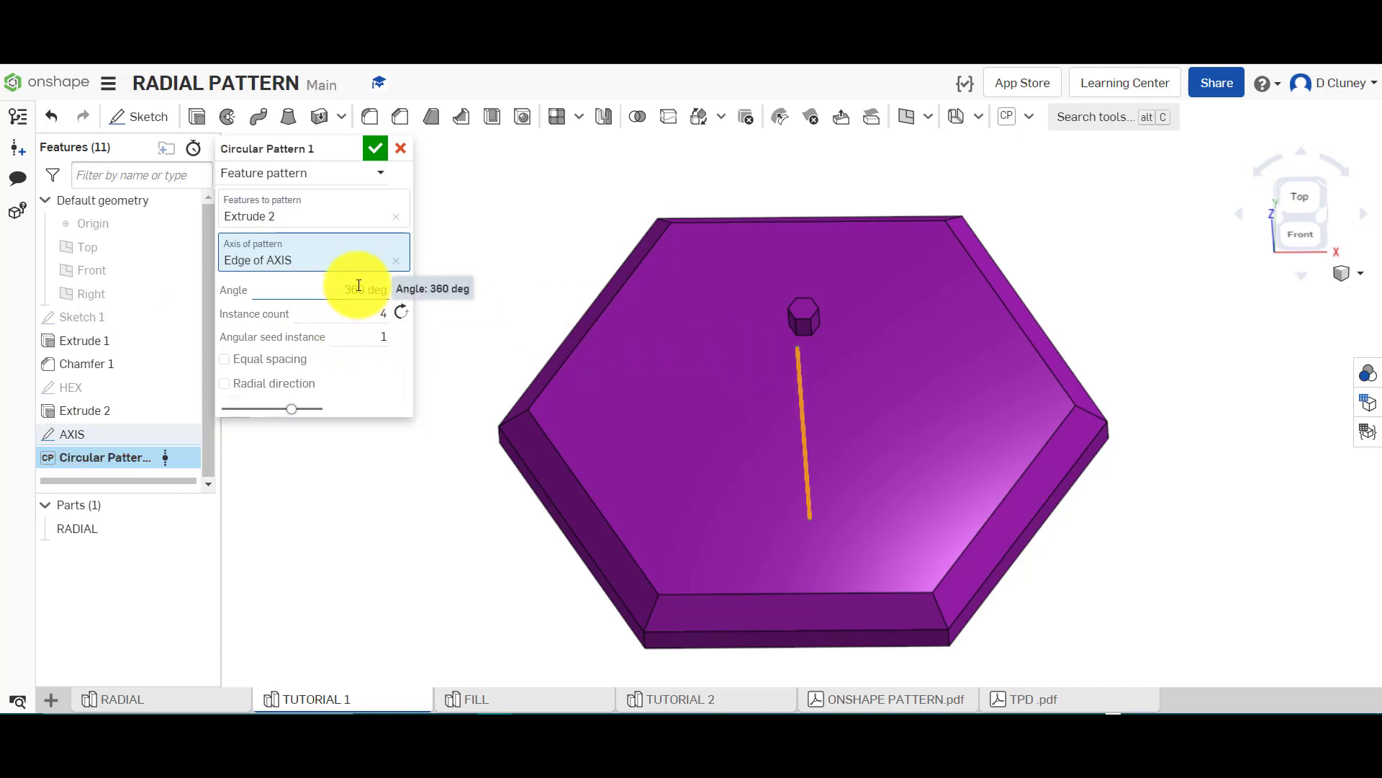
left_click(1309, 199)
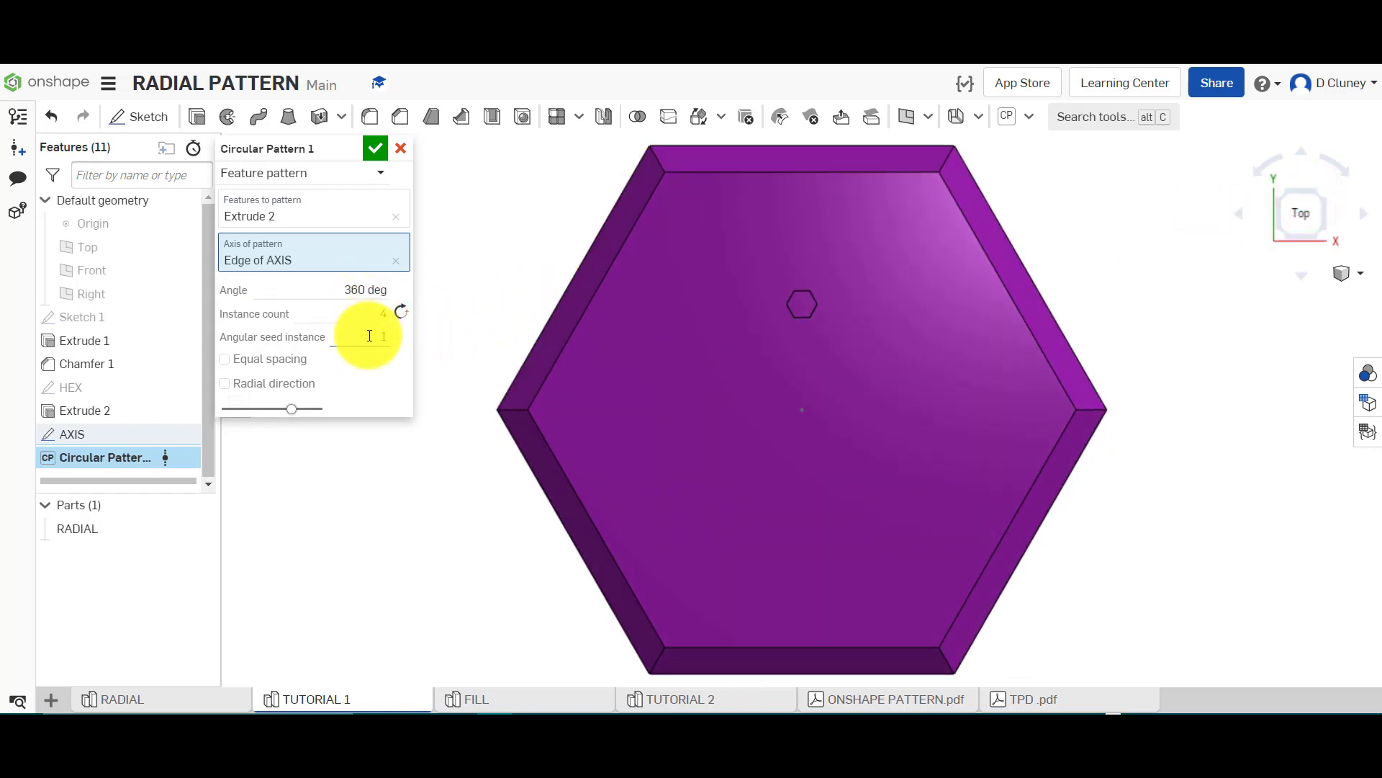
left_click(295, 367)
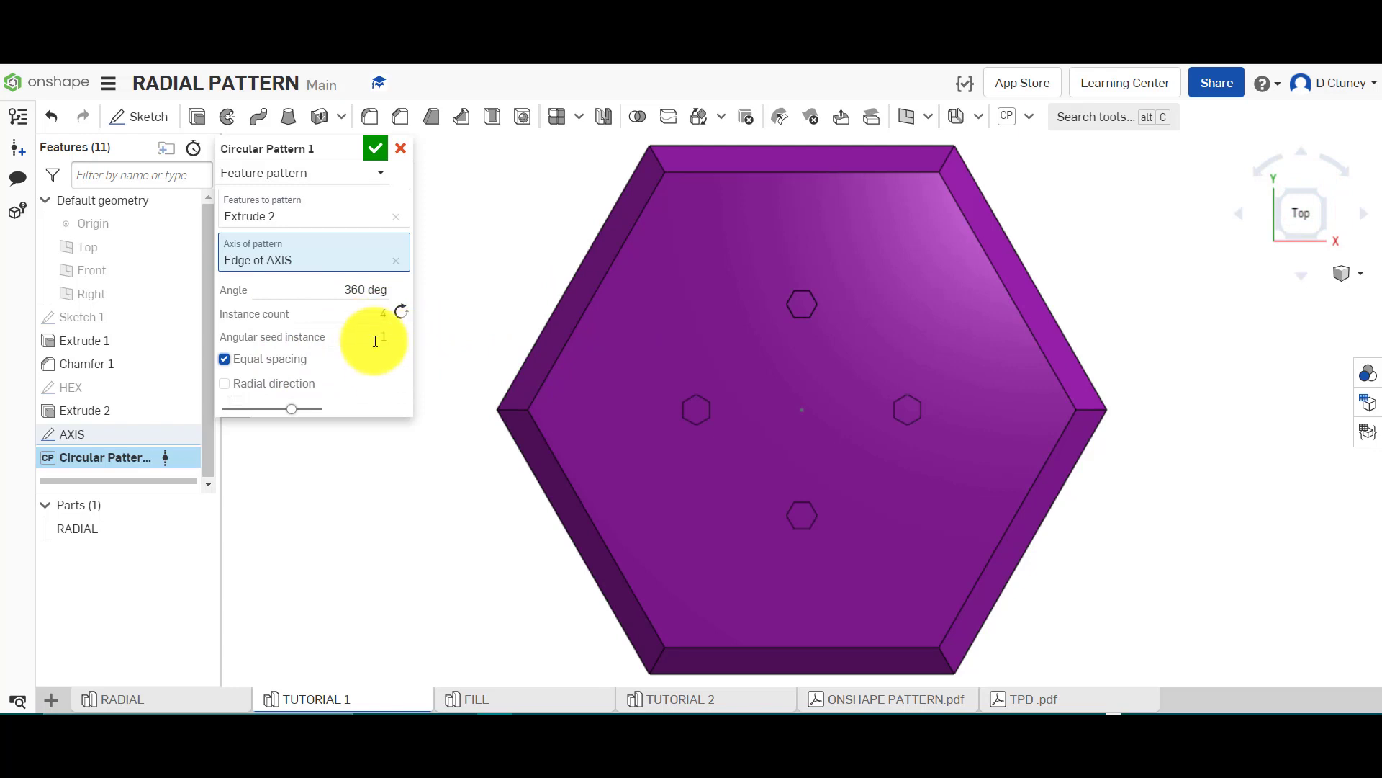
double_click(377, 315)
type("6")
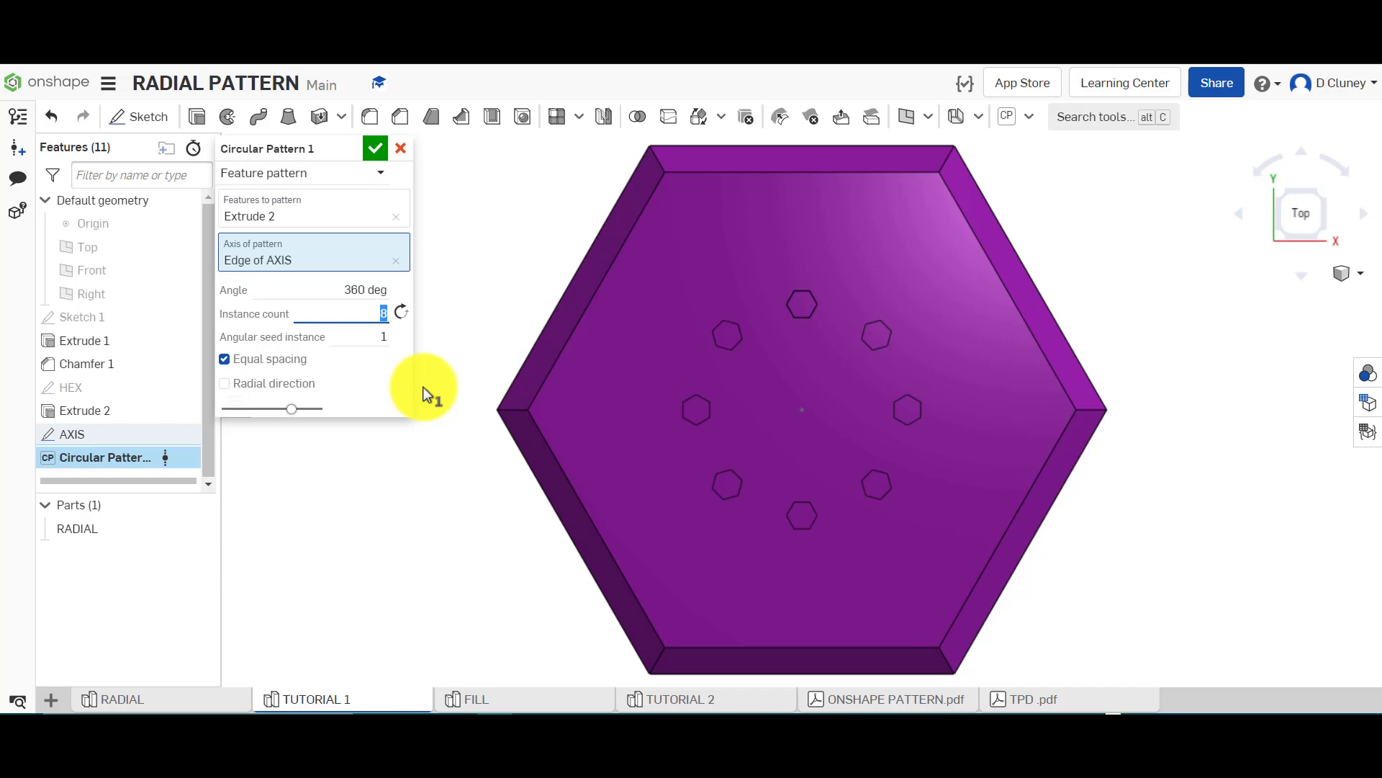
left_click(295, 389)
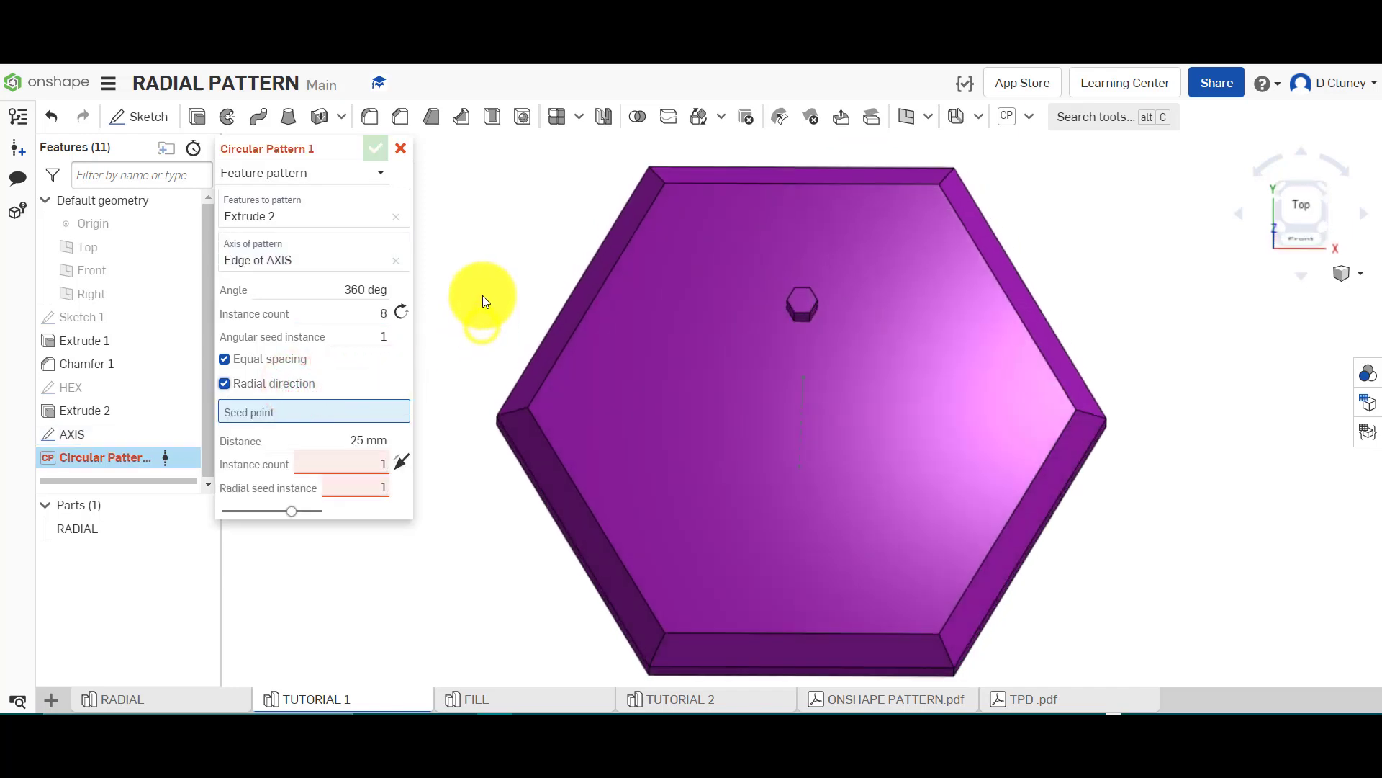
Seed the radial pattern from a HEX vertex with 3 radial instances, viewed from the top.
right_click_drag(482, 296, 482, 278)
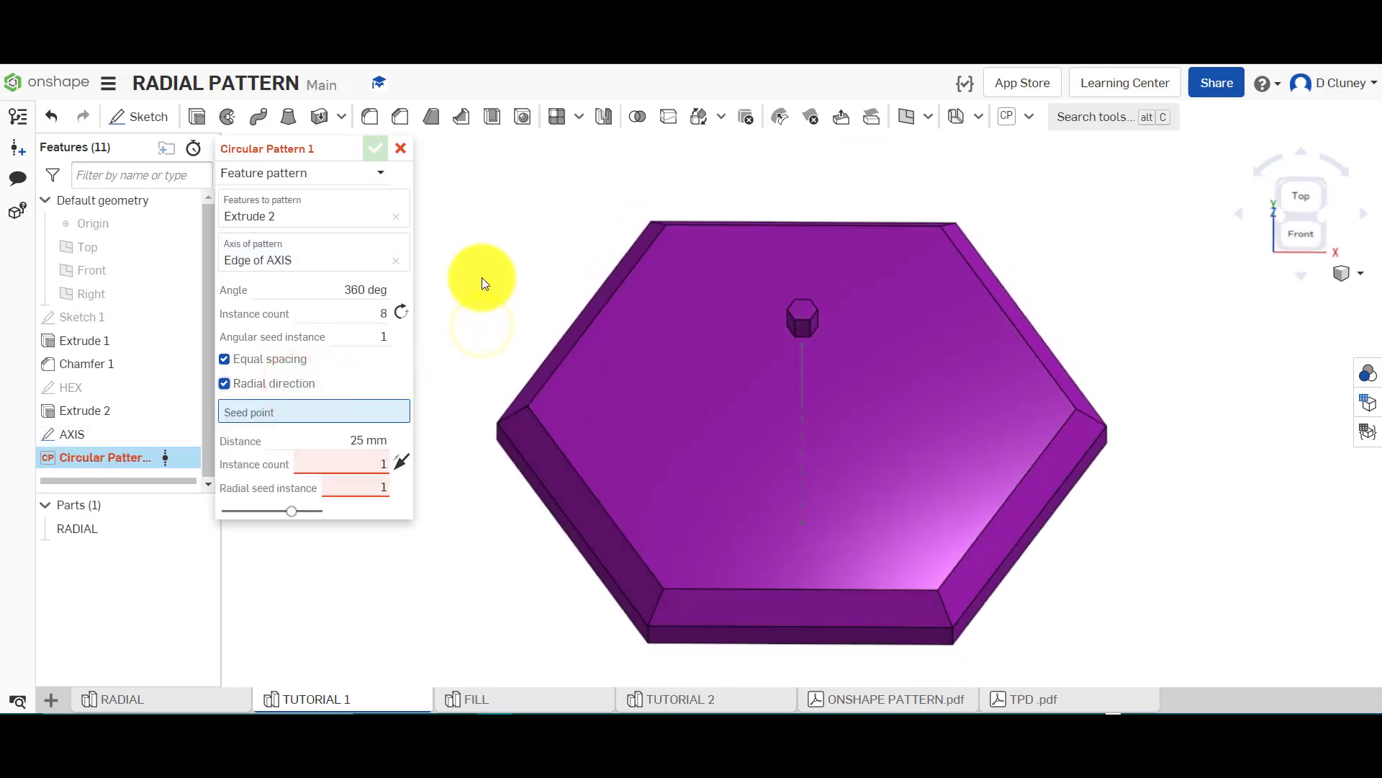
left_click(186, 384)
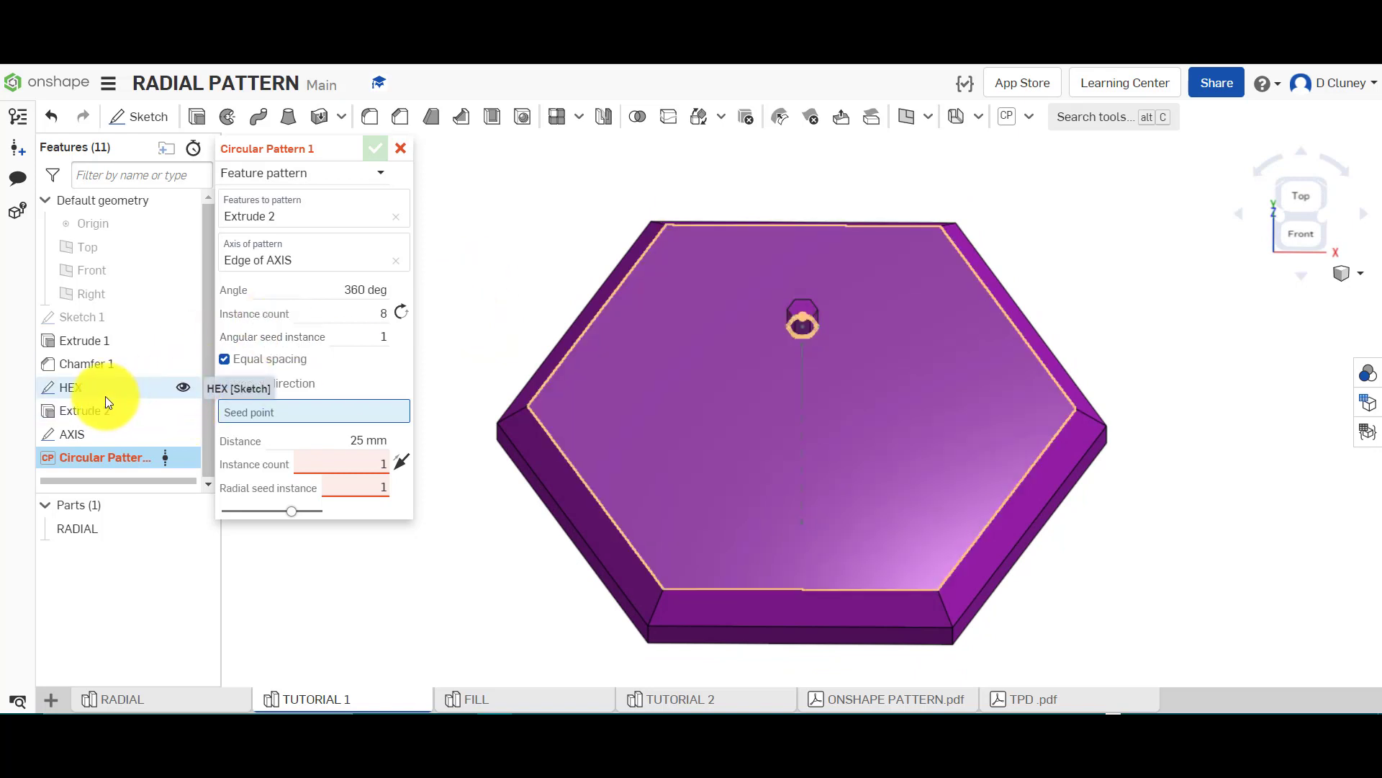
right_click_drag(509, 227, 509, 248)
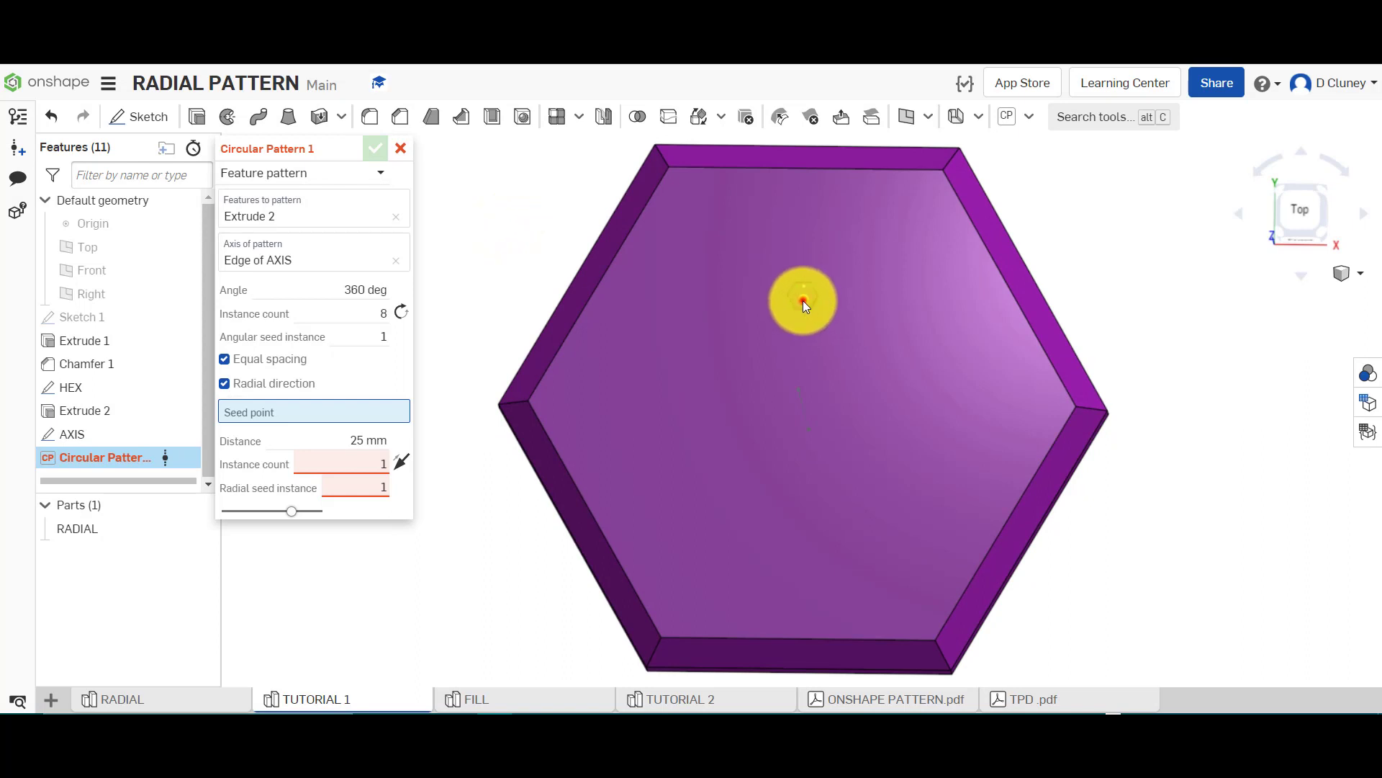
left_click(802, 300)
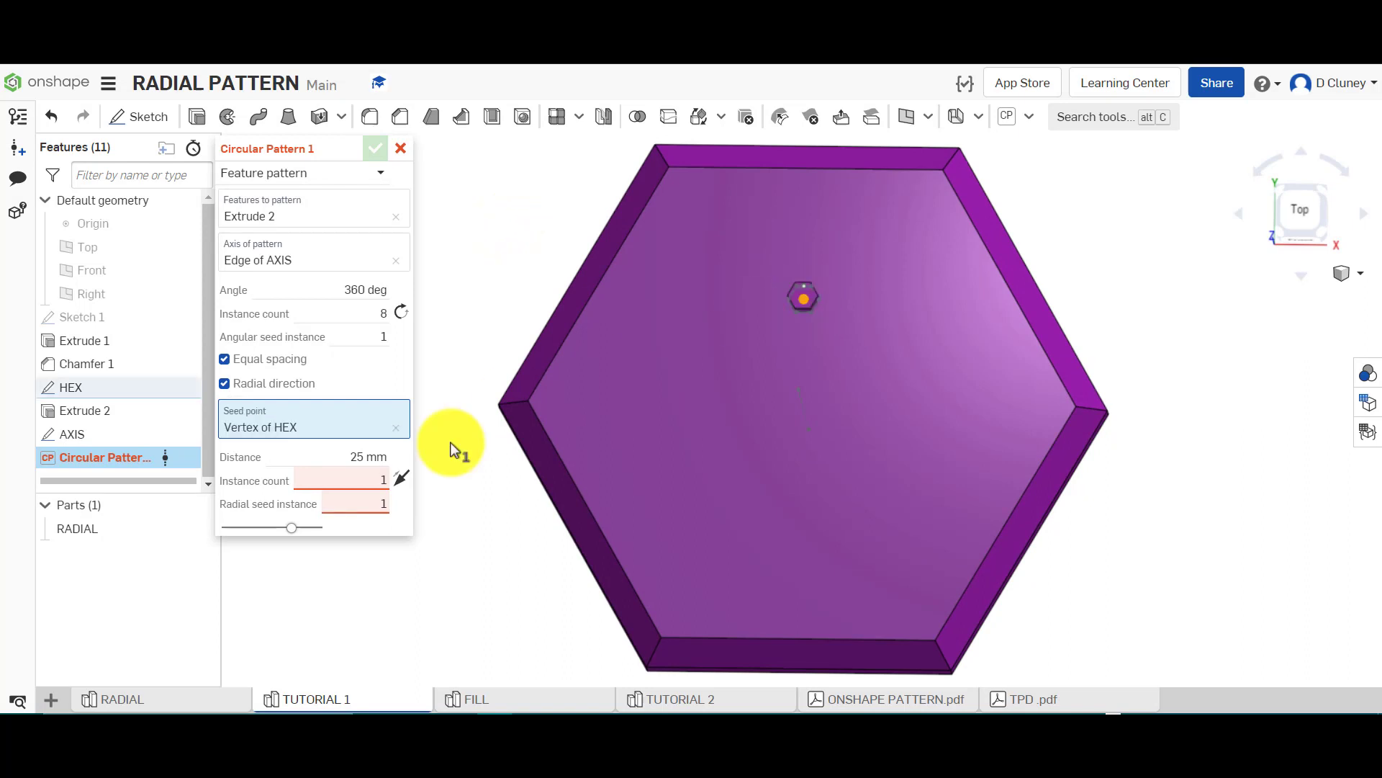
left_click(361, 484)
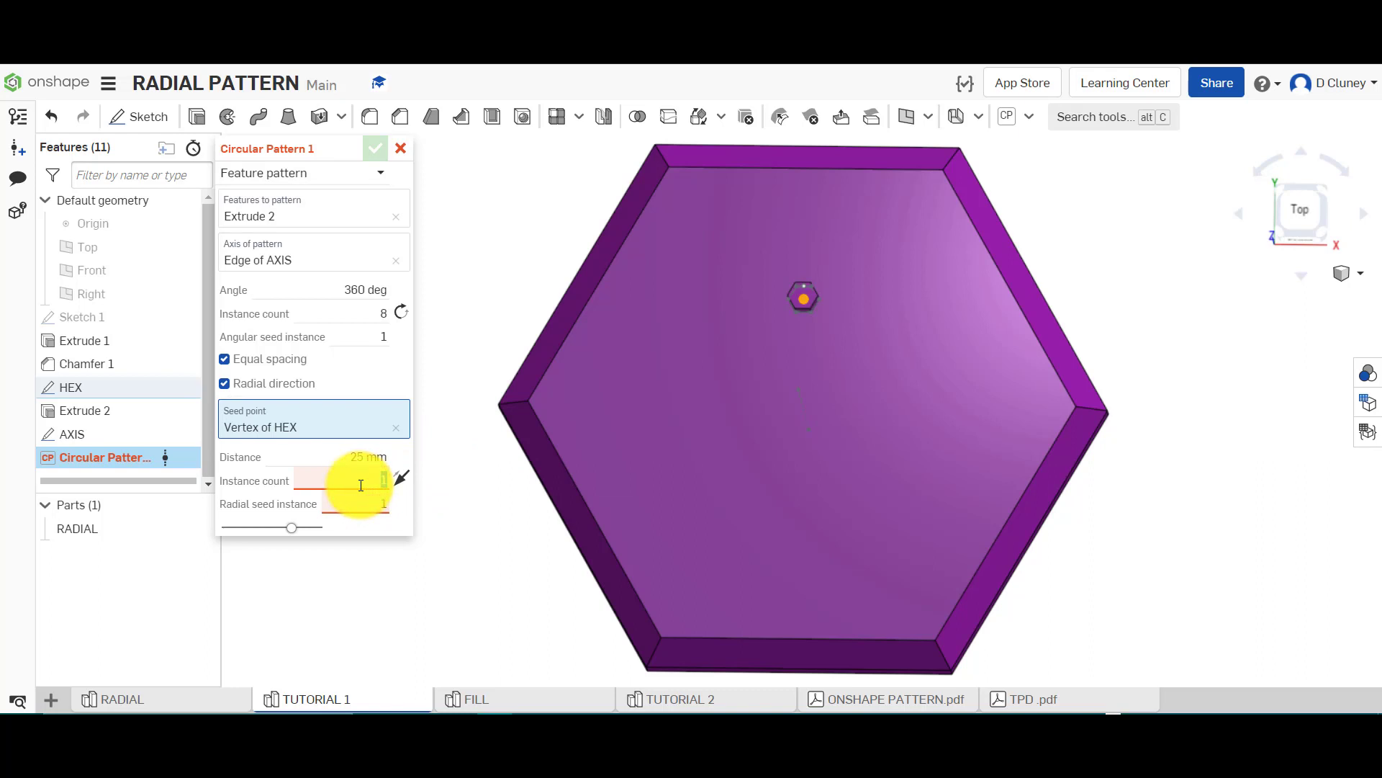
type("3")
left_click(457, 395)
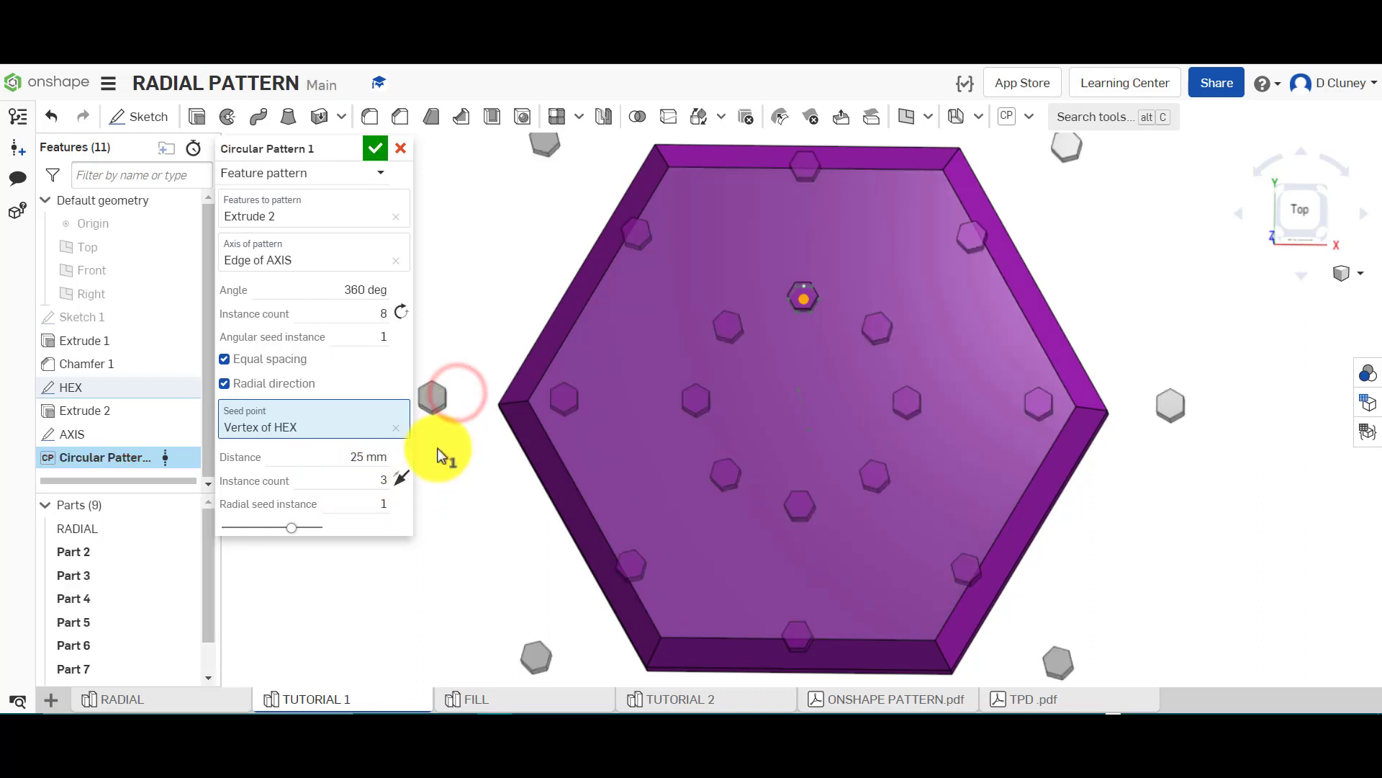
left_click(1310, 214)
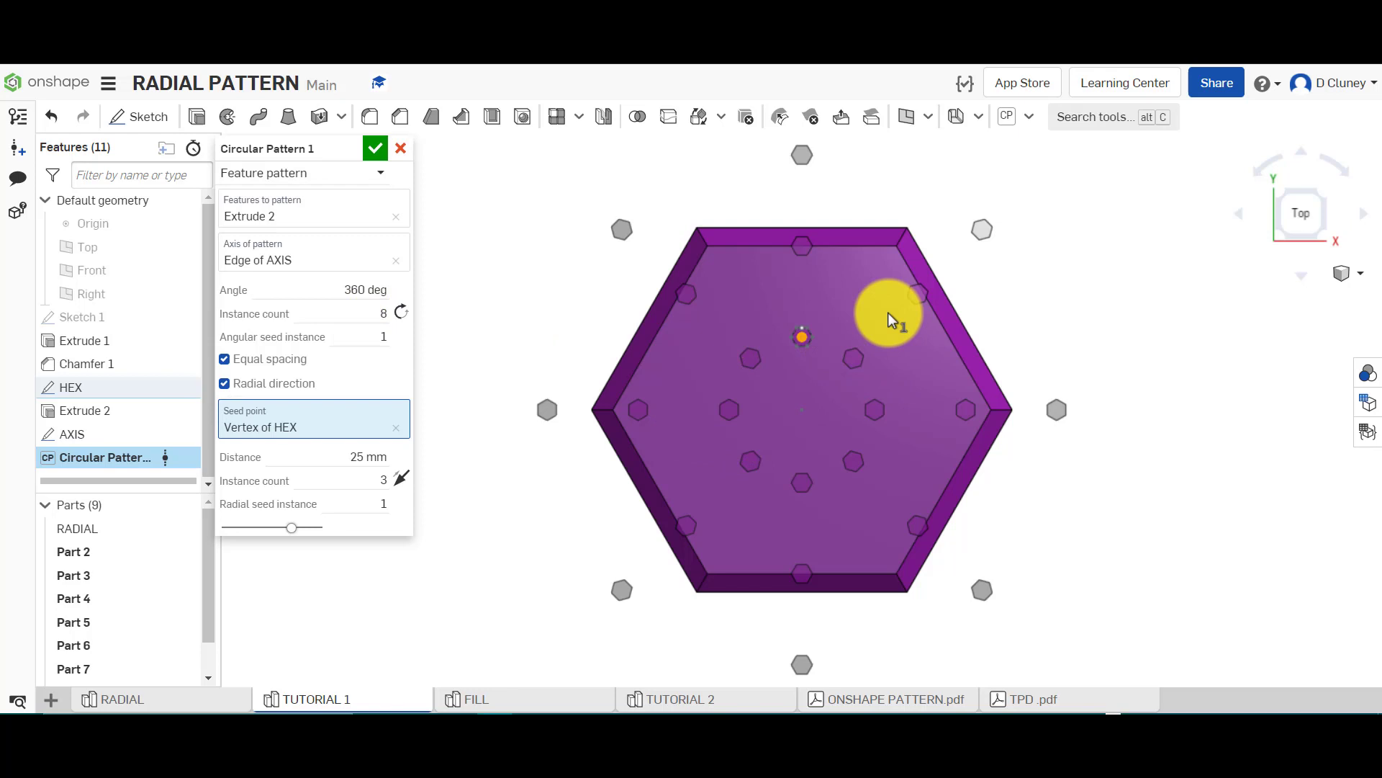
Set the radial spacing to 10 mm and the radial instance count to 4.
left_click(380, 310)
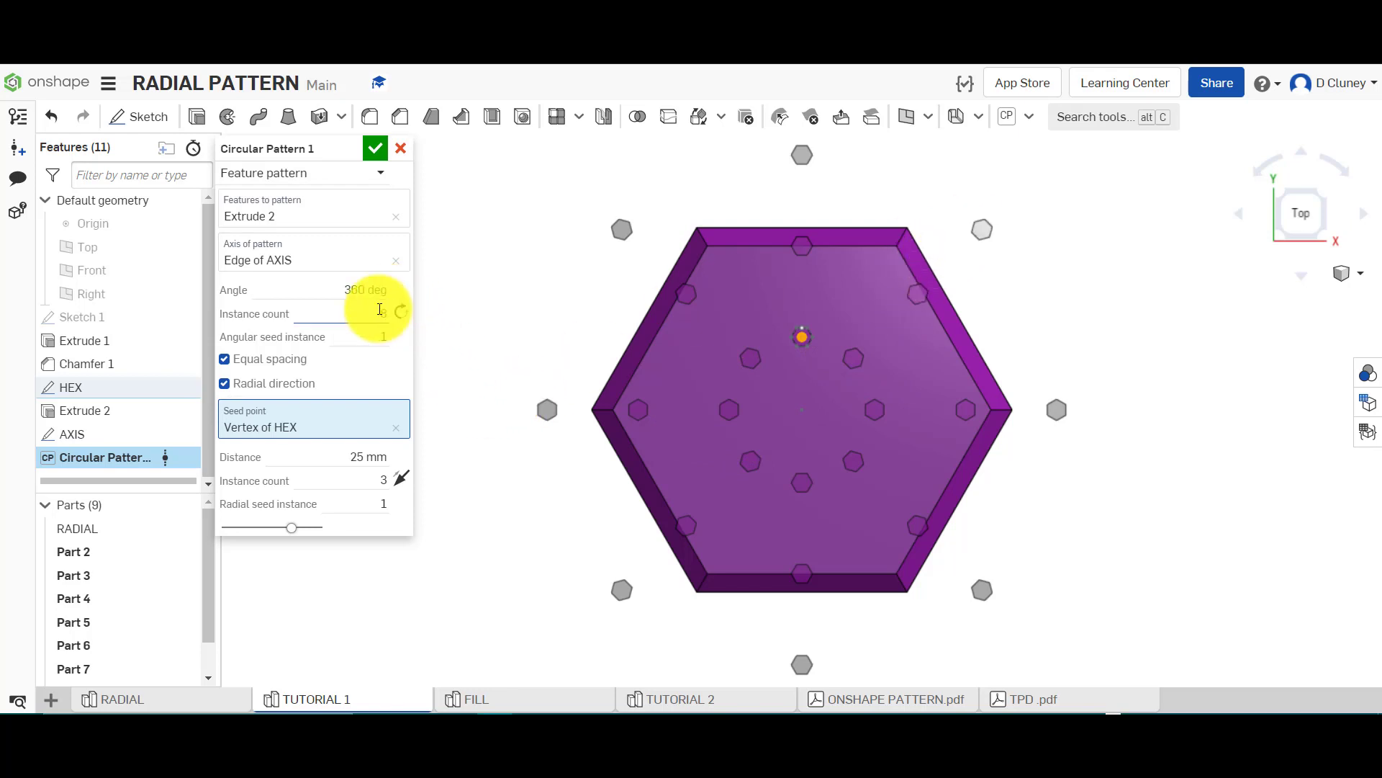
left_click(379, 453)
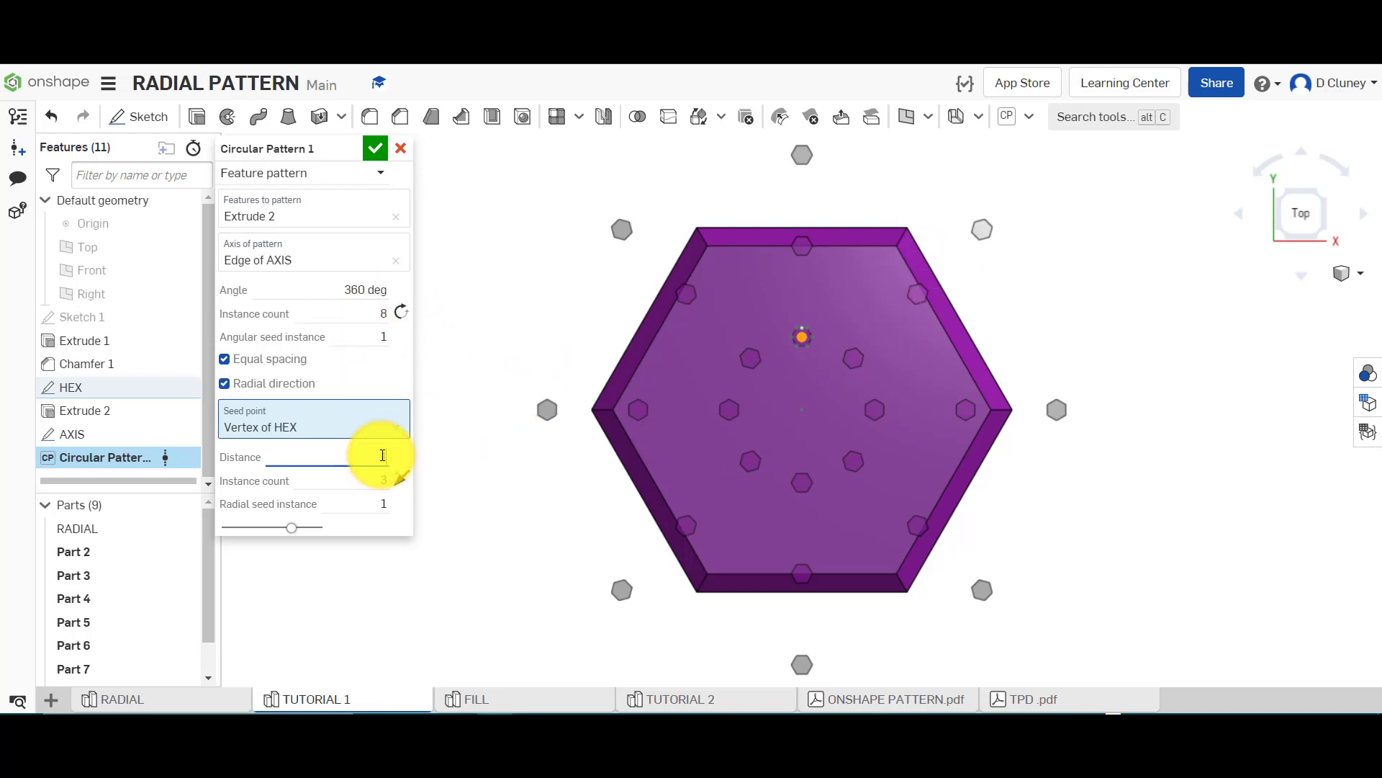
type("10")
key("Return")
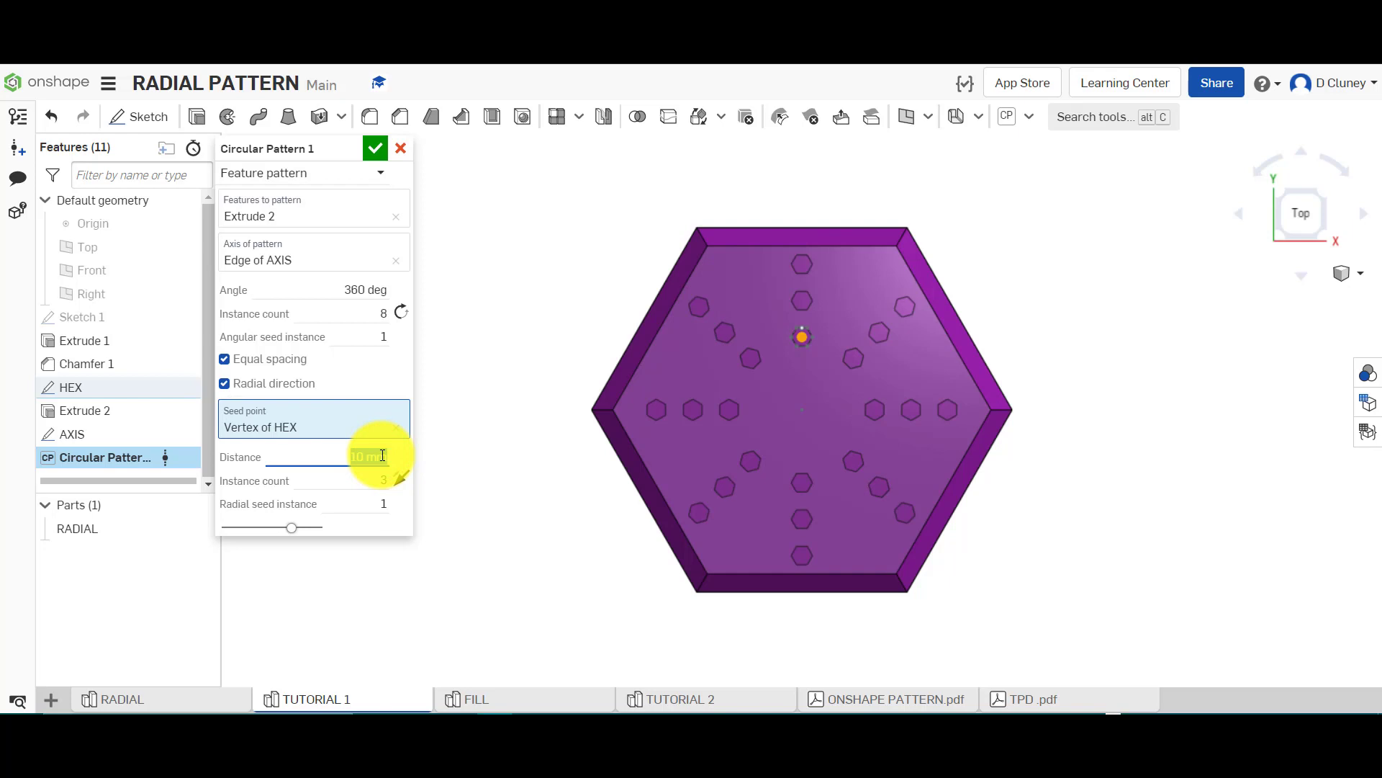
scroll(767, 453, "up", 2)
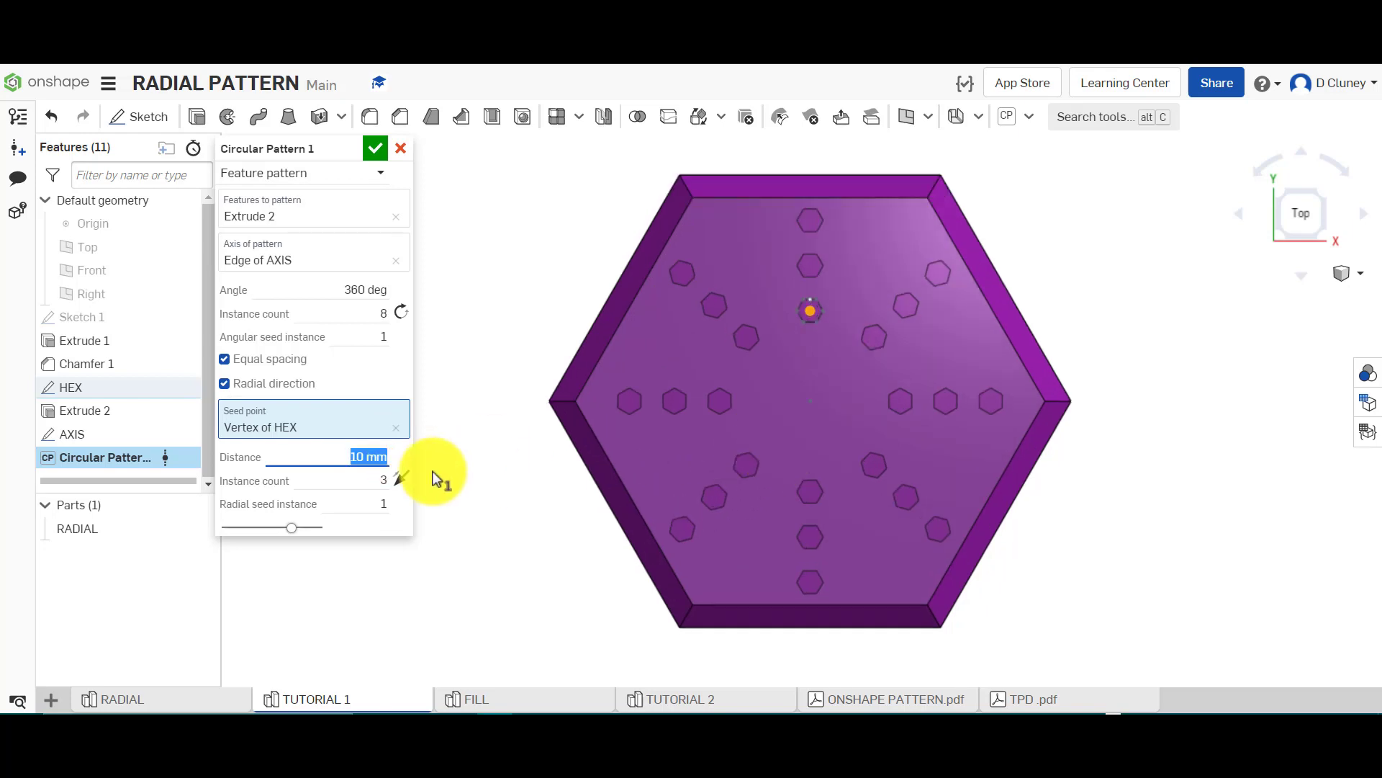
left_click(382, 480)
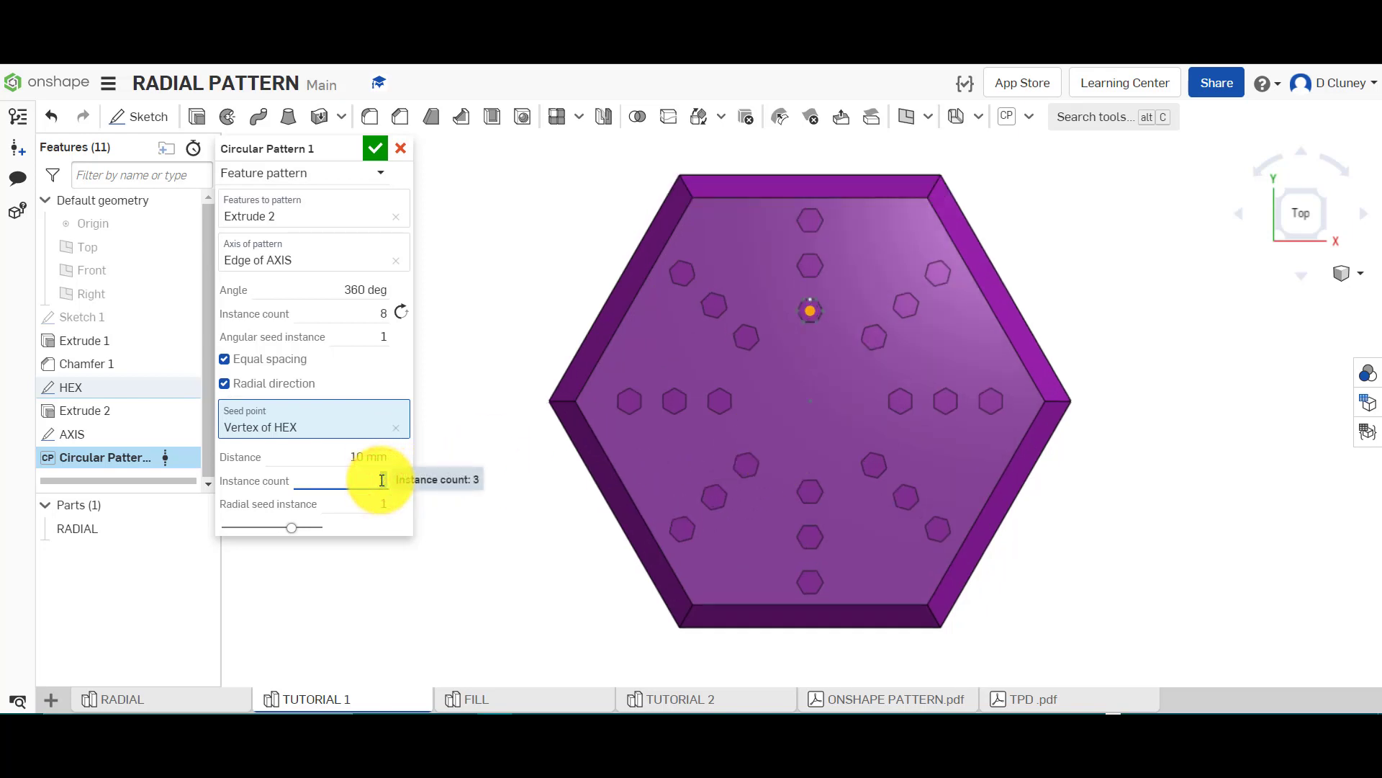
type("4")
key("Return")
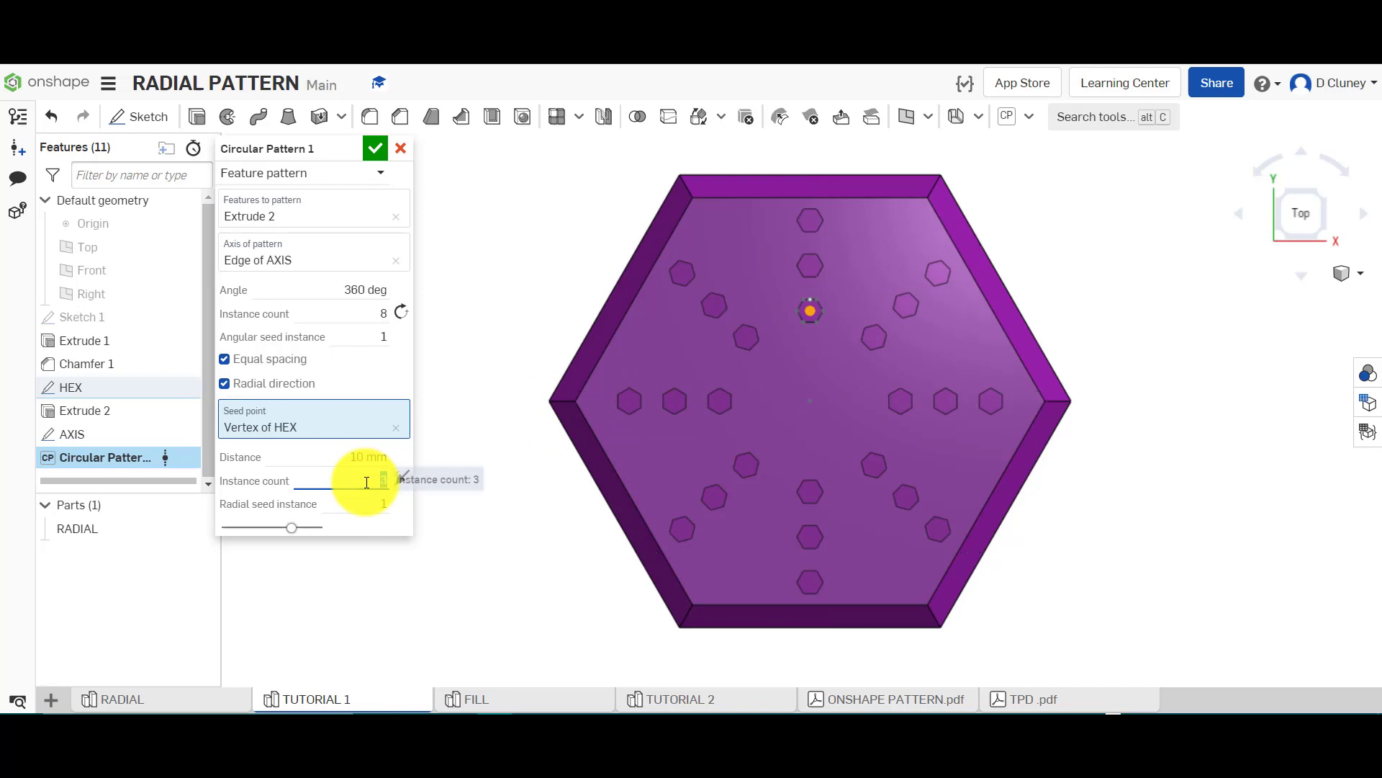
Change the angular instance count to 10, then to 12.
left_click(384, 311)
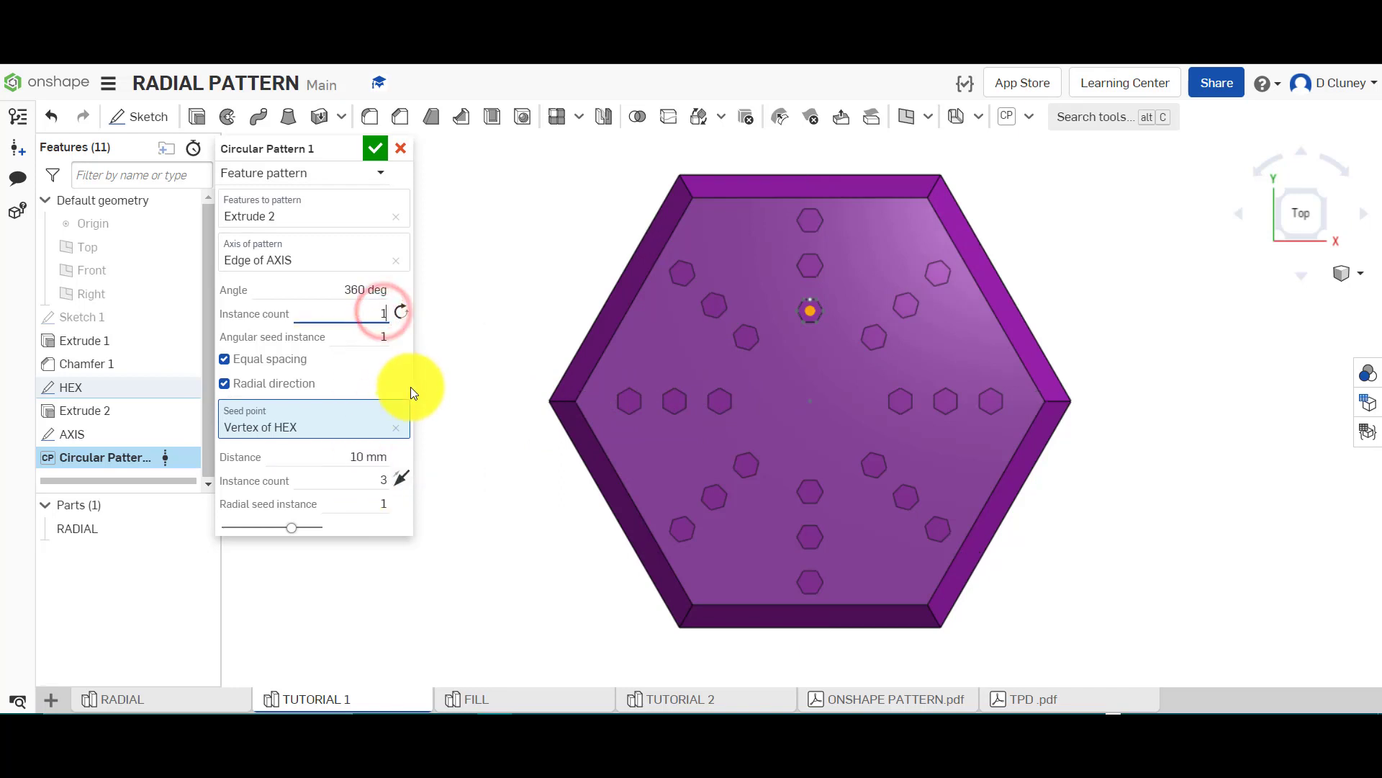
type("10")
key("Return")
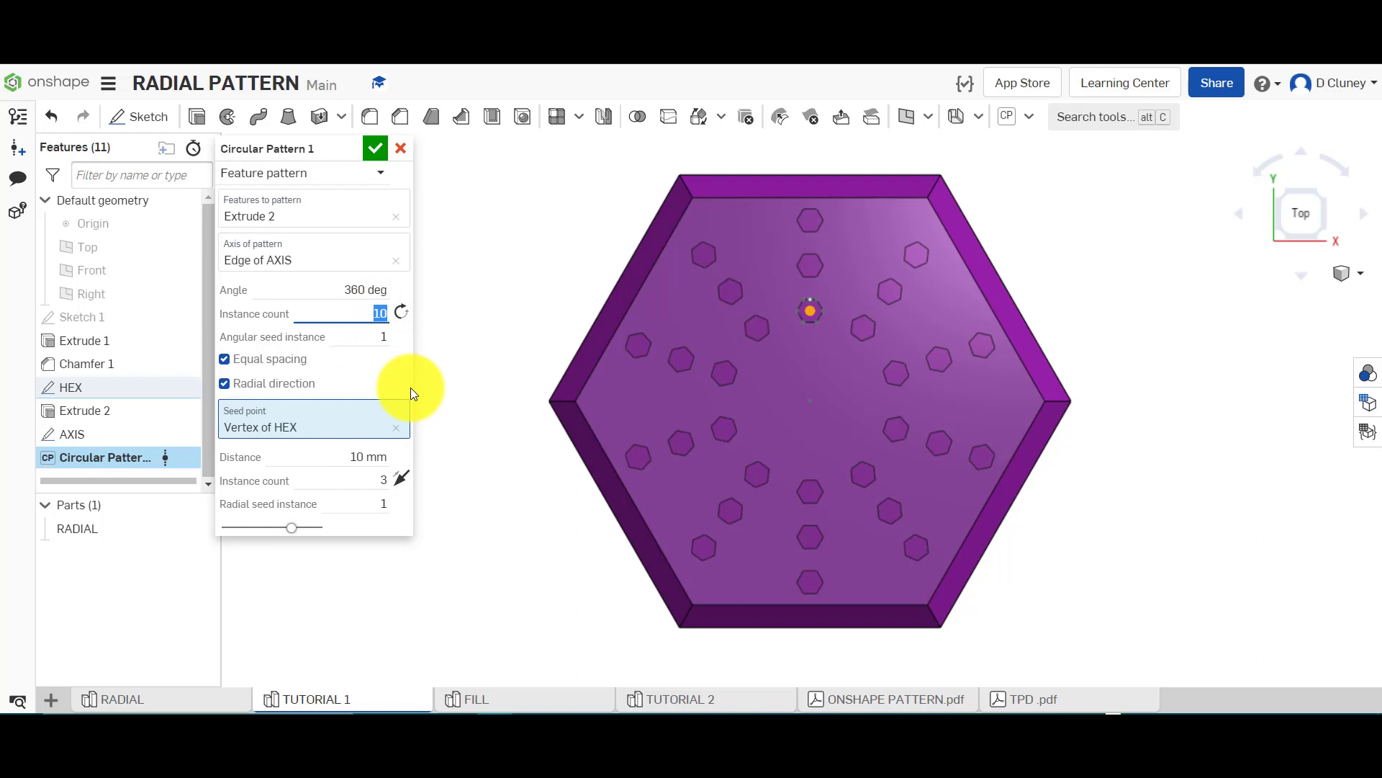
type("12")
key("Return")
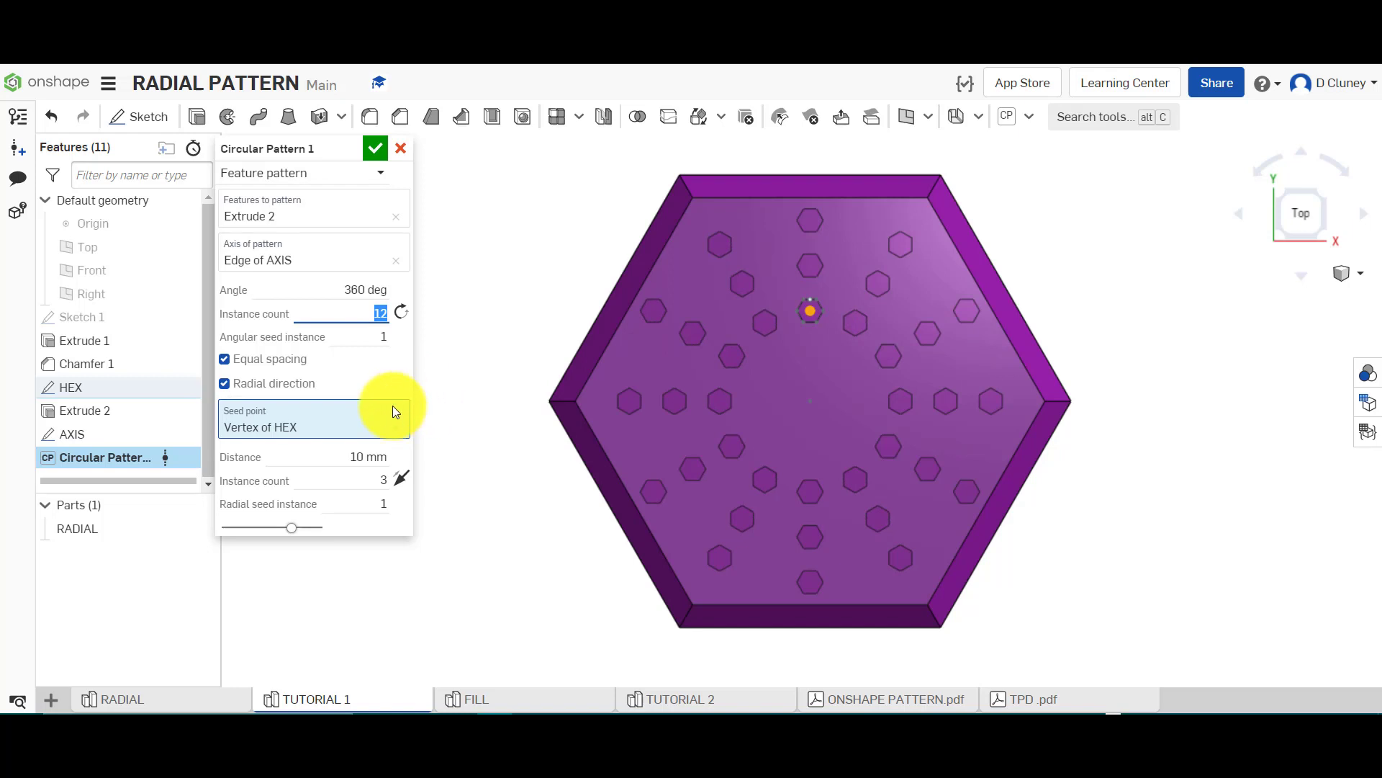
Try radial seed instances 2 and 3, then restore 1 to clear the error.
left_click(365, 506)
type("2")
key("Return")
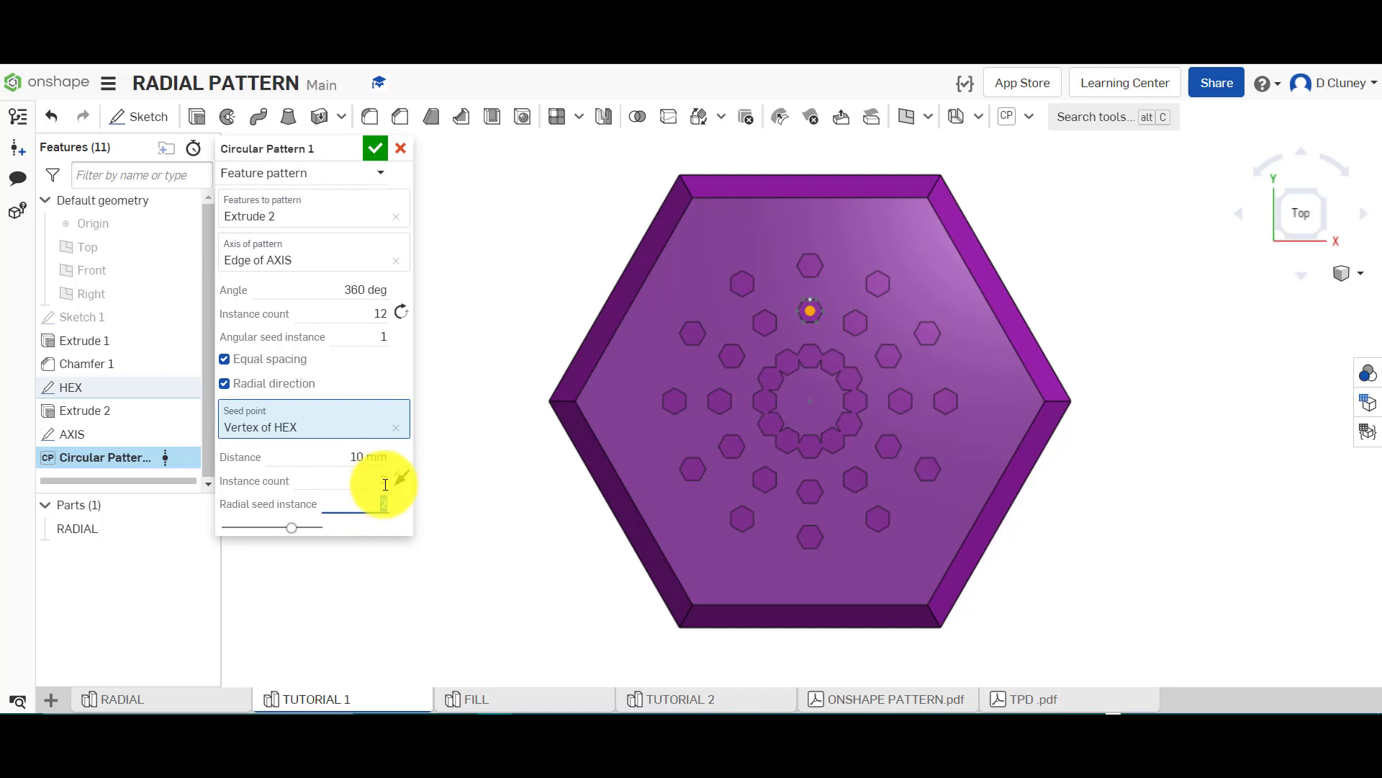
scroll(802, 386, "up", 3)
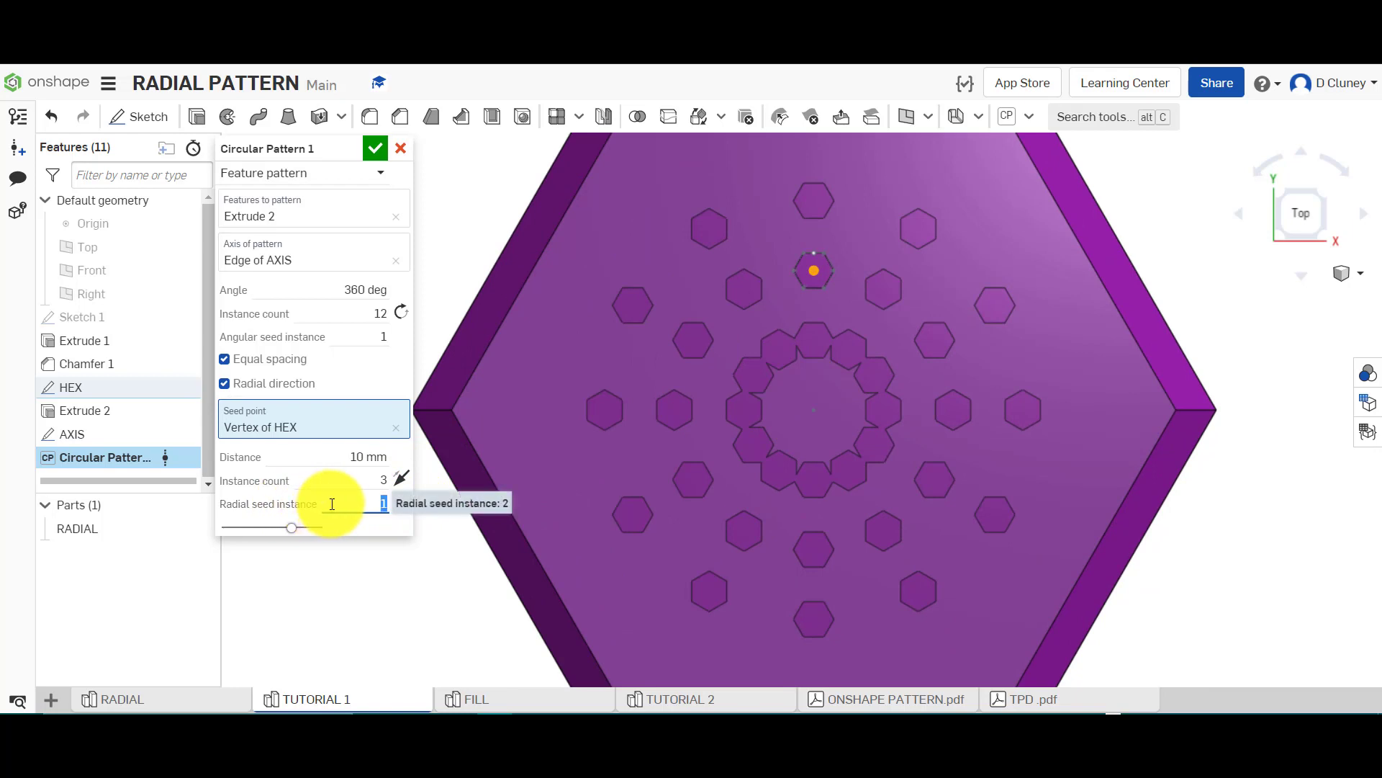
key("Return")
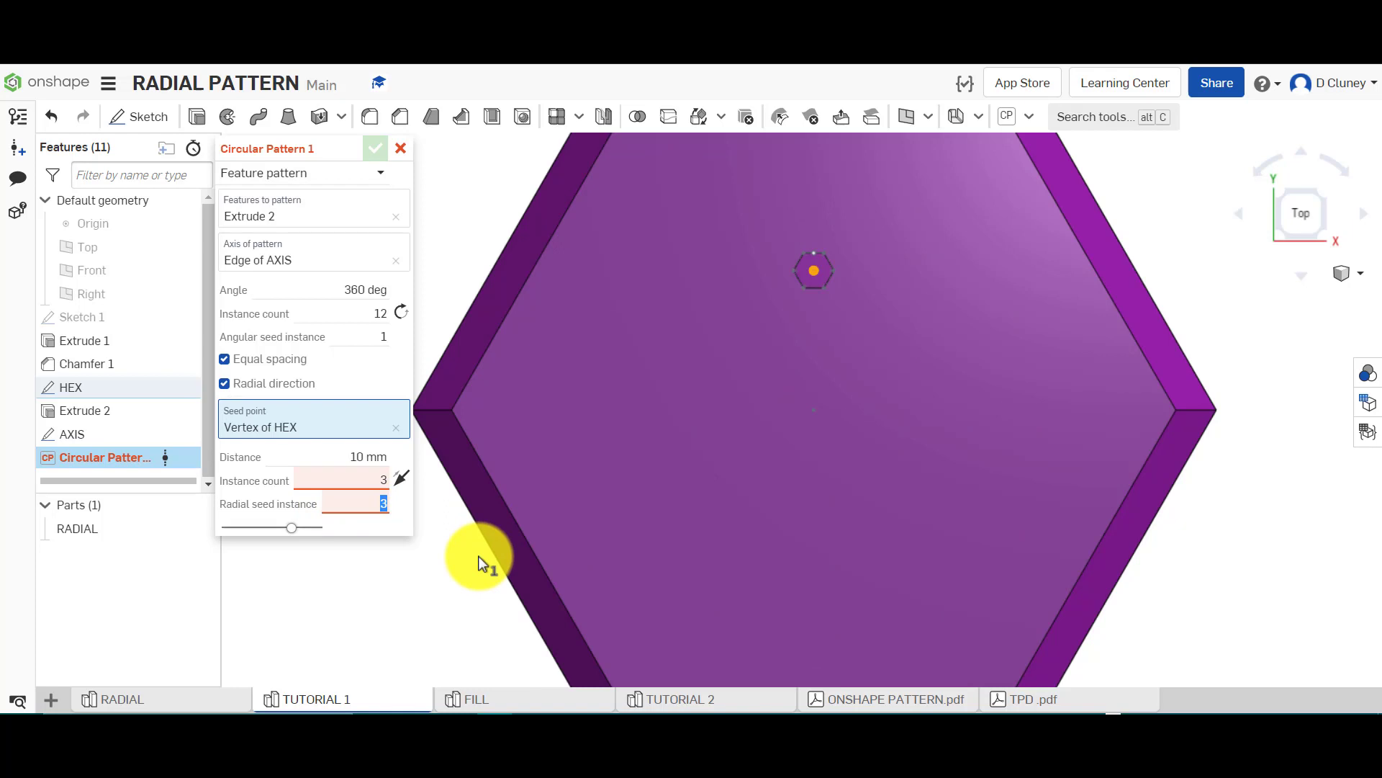
left_click(386, 508)
type("1")
key("Return")
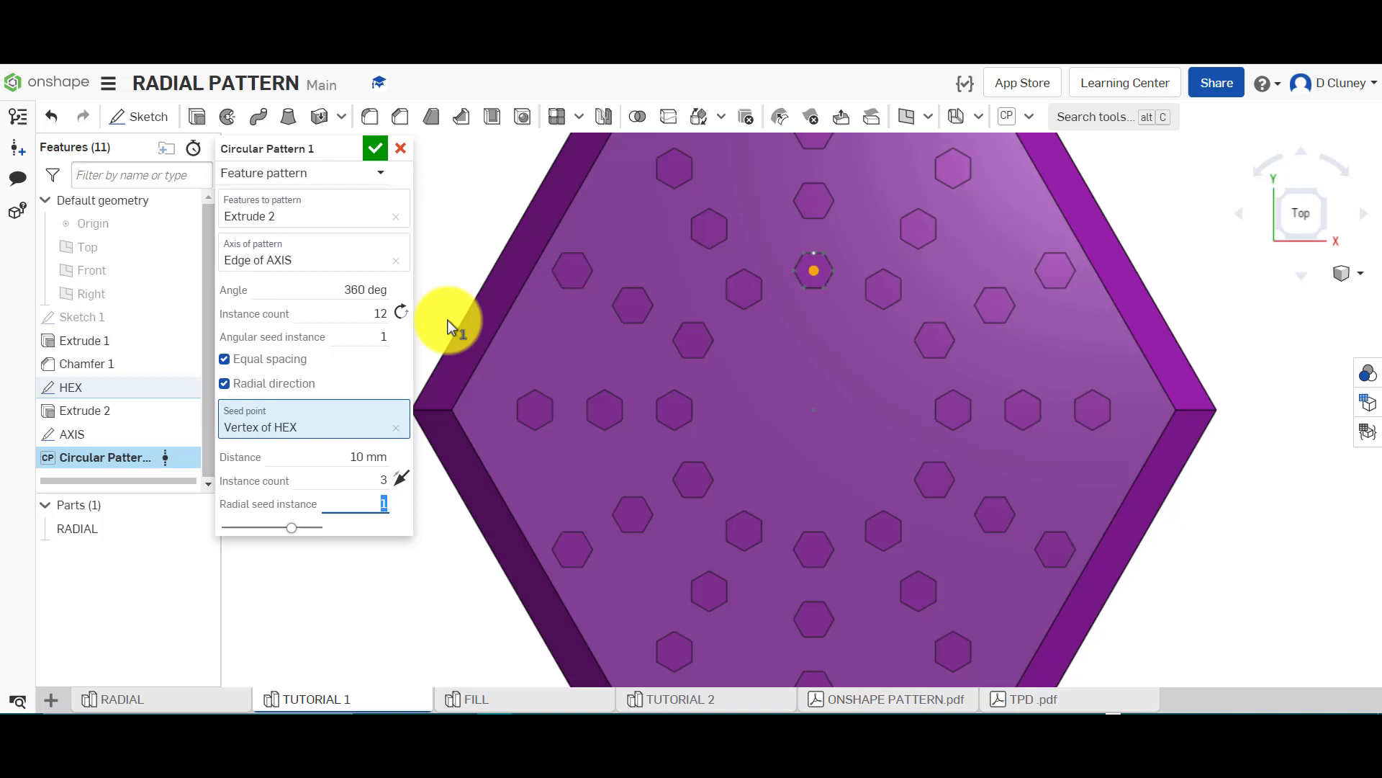
Toggle Opposite radial direction inward and back so the rings spread outward.
scroll(448, 317, "down", 4)
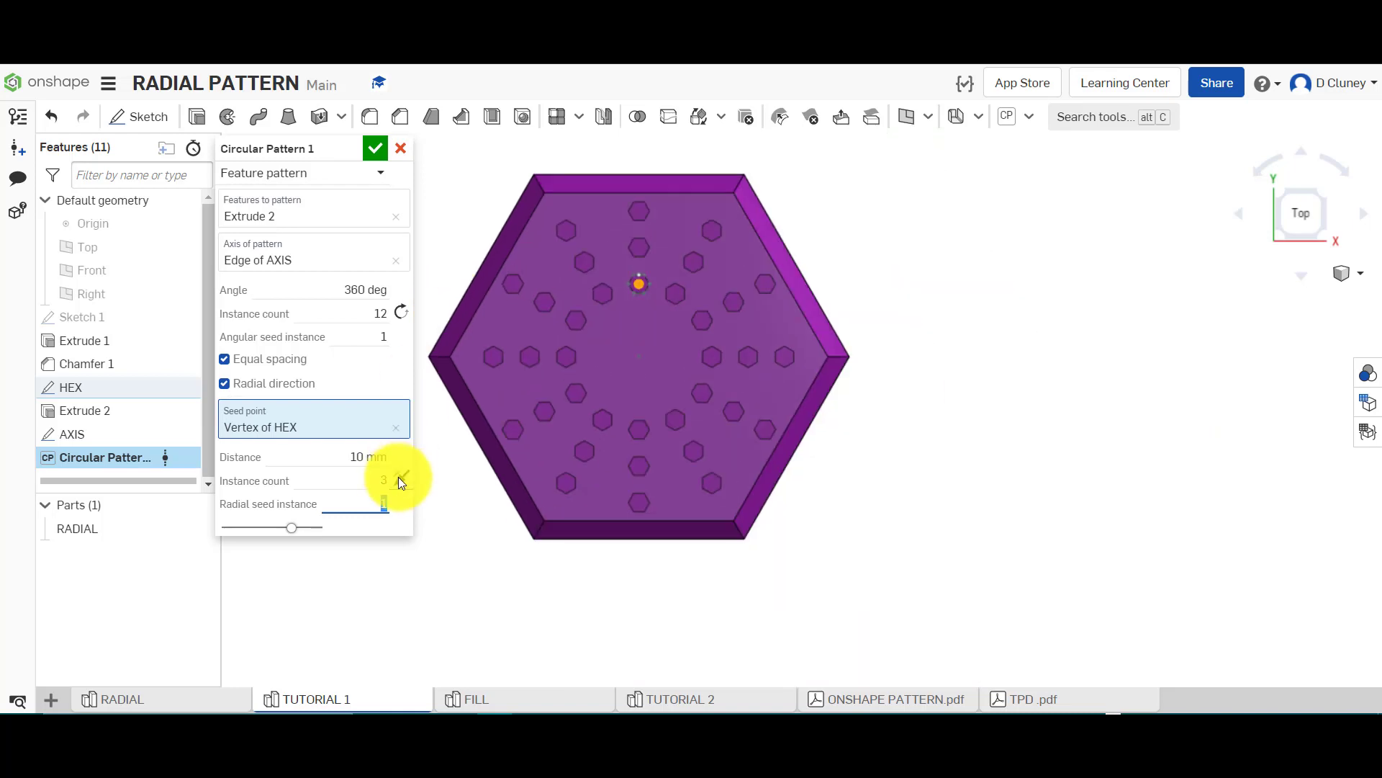
left_click(401, 479)
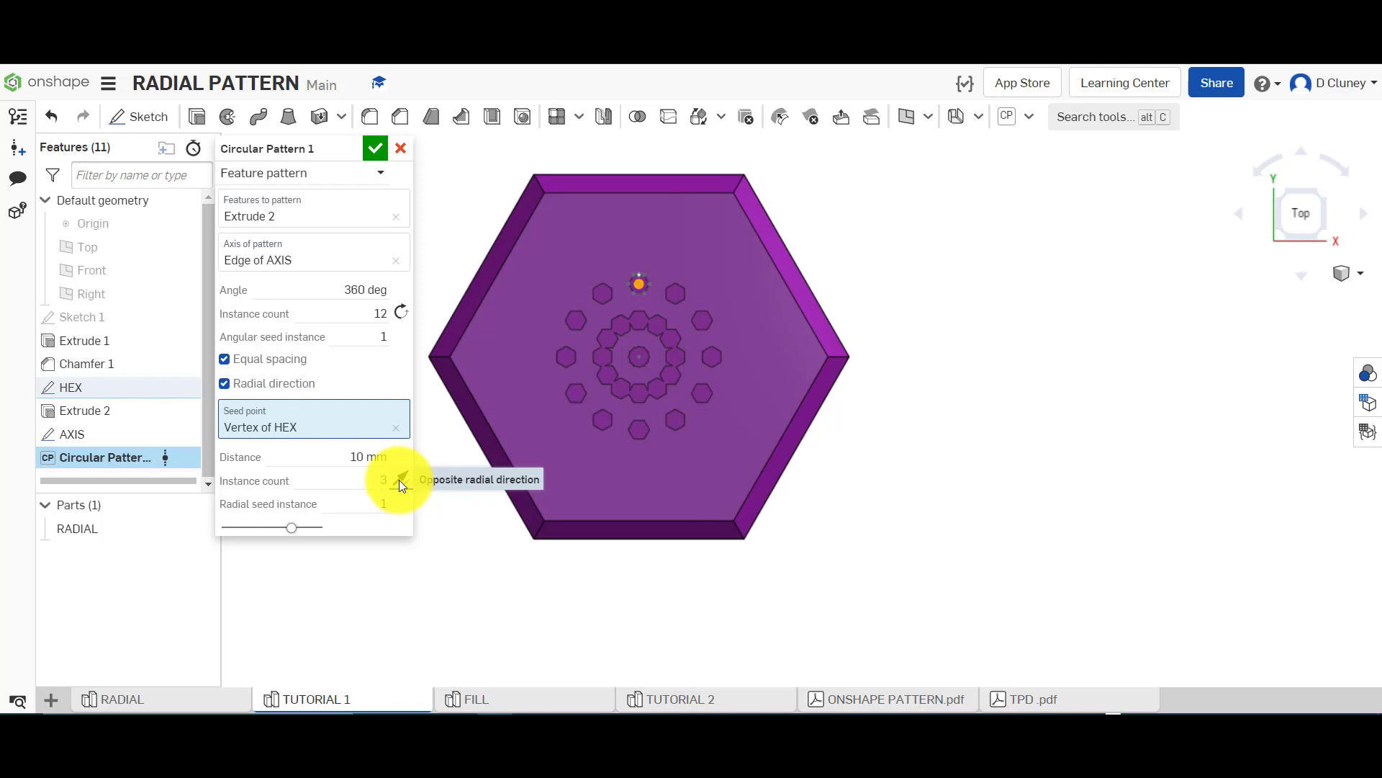
left_click(401, 479)
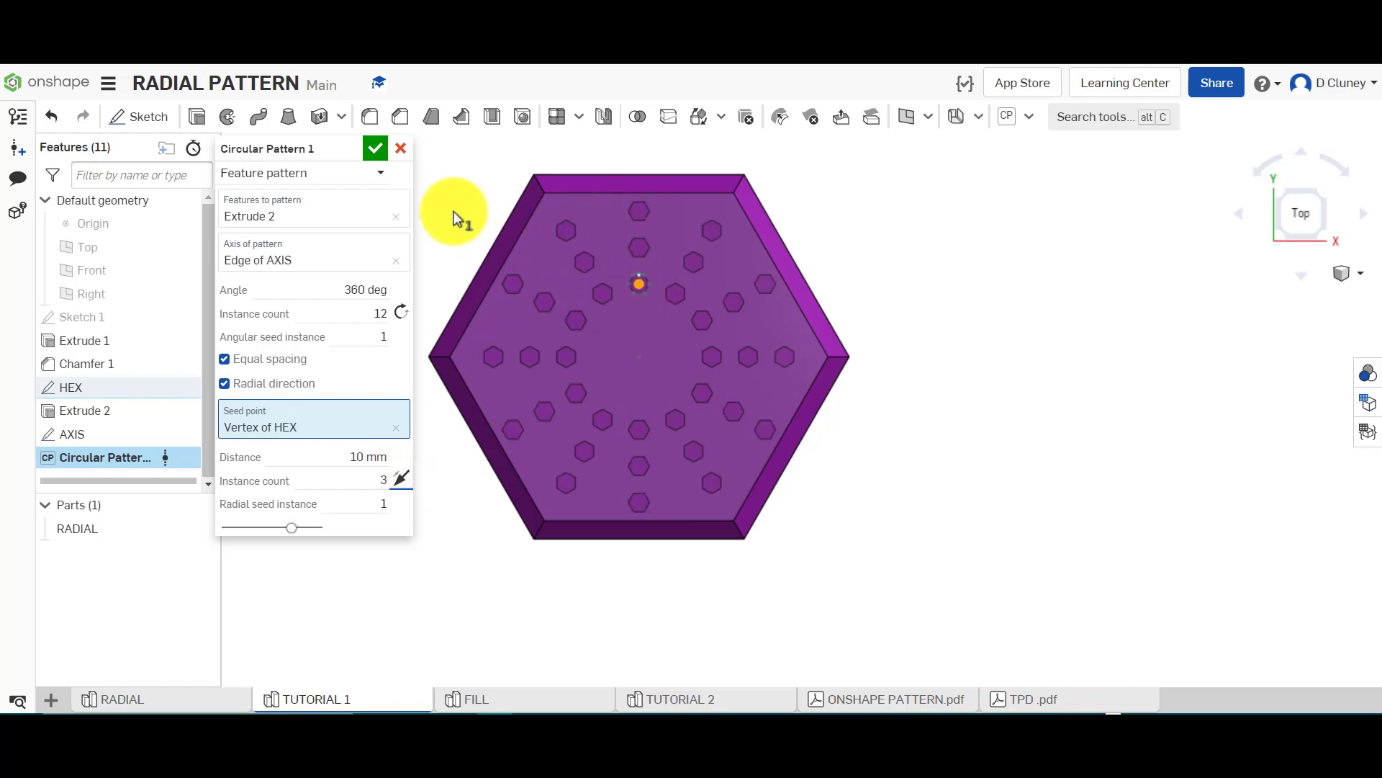
scroll(456, 212, "up", 2)
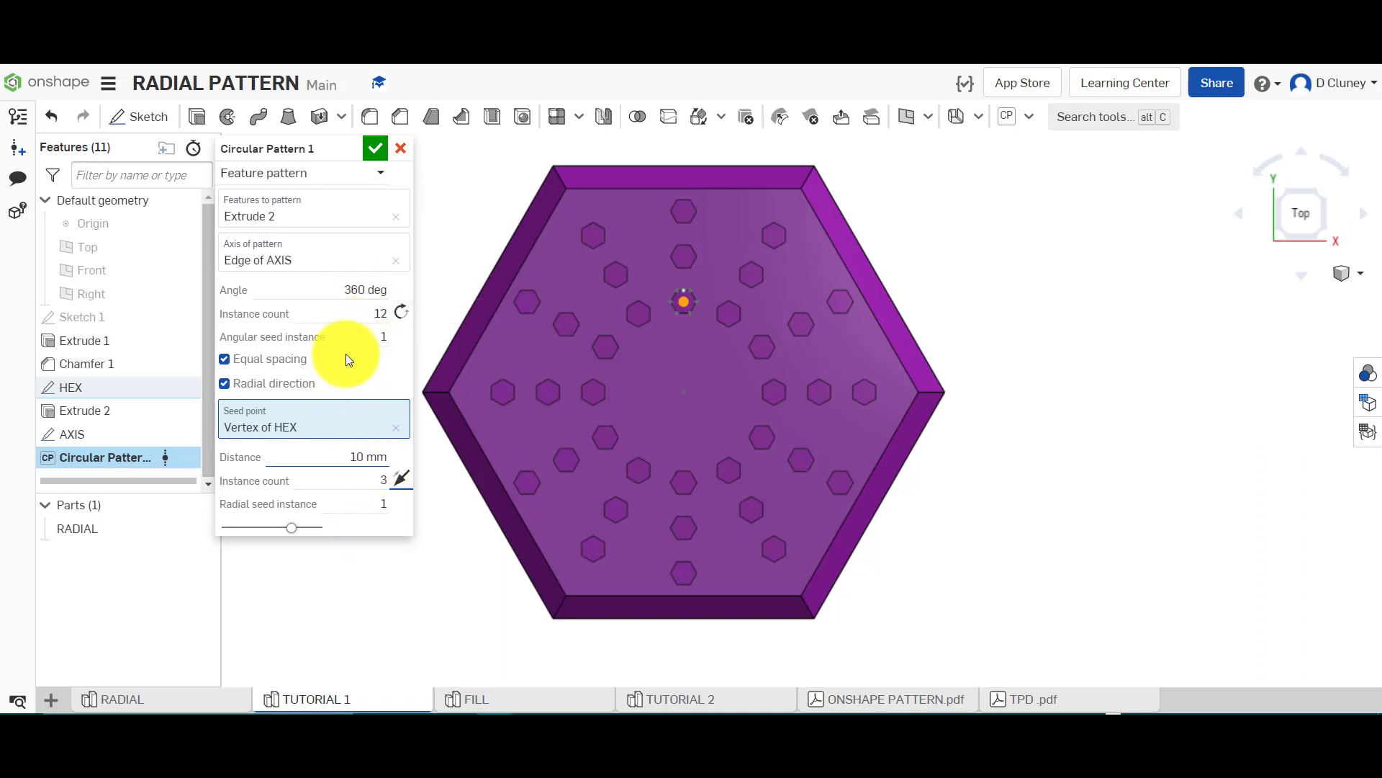
Accept Circular Pattern 1 and orbit the plate to a slightly tilted view.
left_click(377, 148)
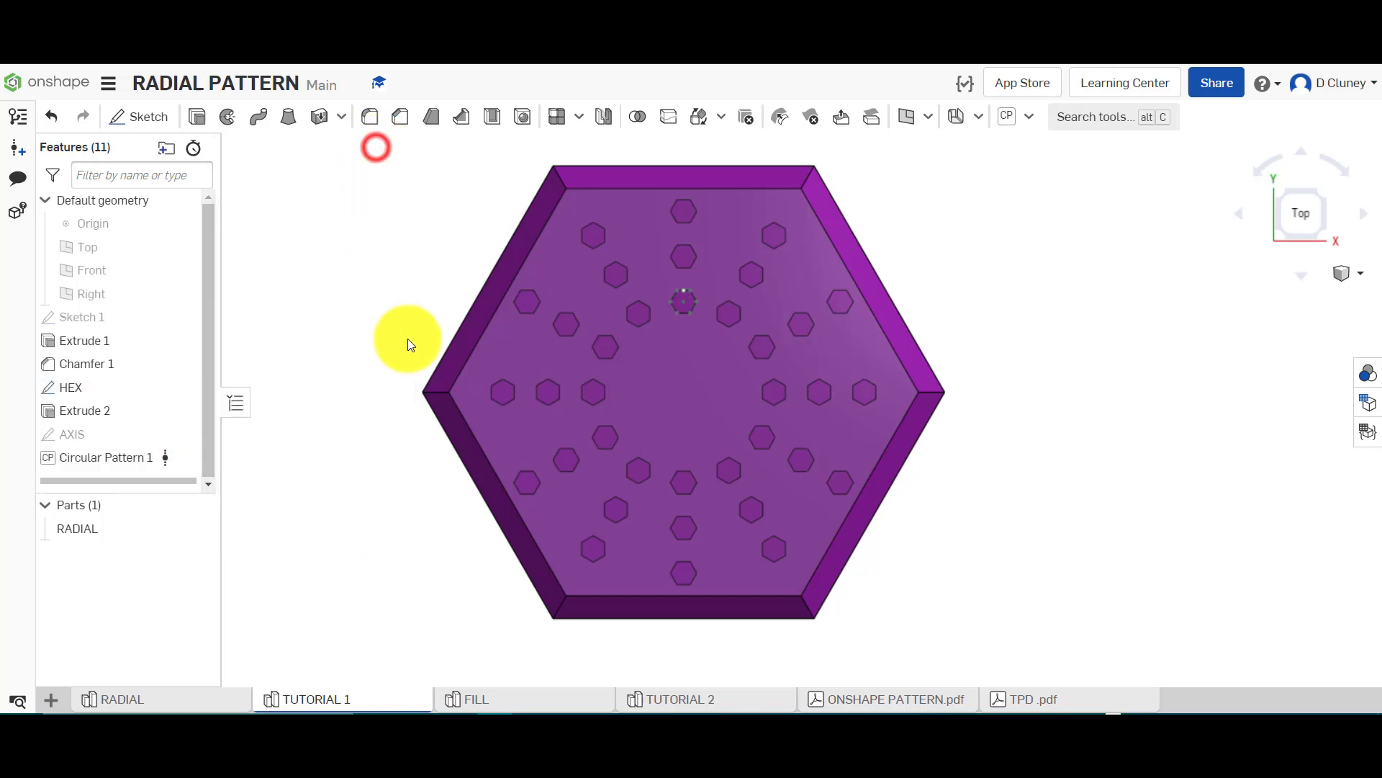
mouse_move(372, 341)
right_mouse_down()
mouse_move(373, 269)
mouse_move(369, 346)
right_mouse_up()
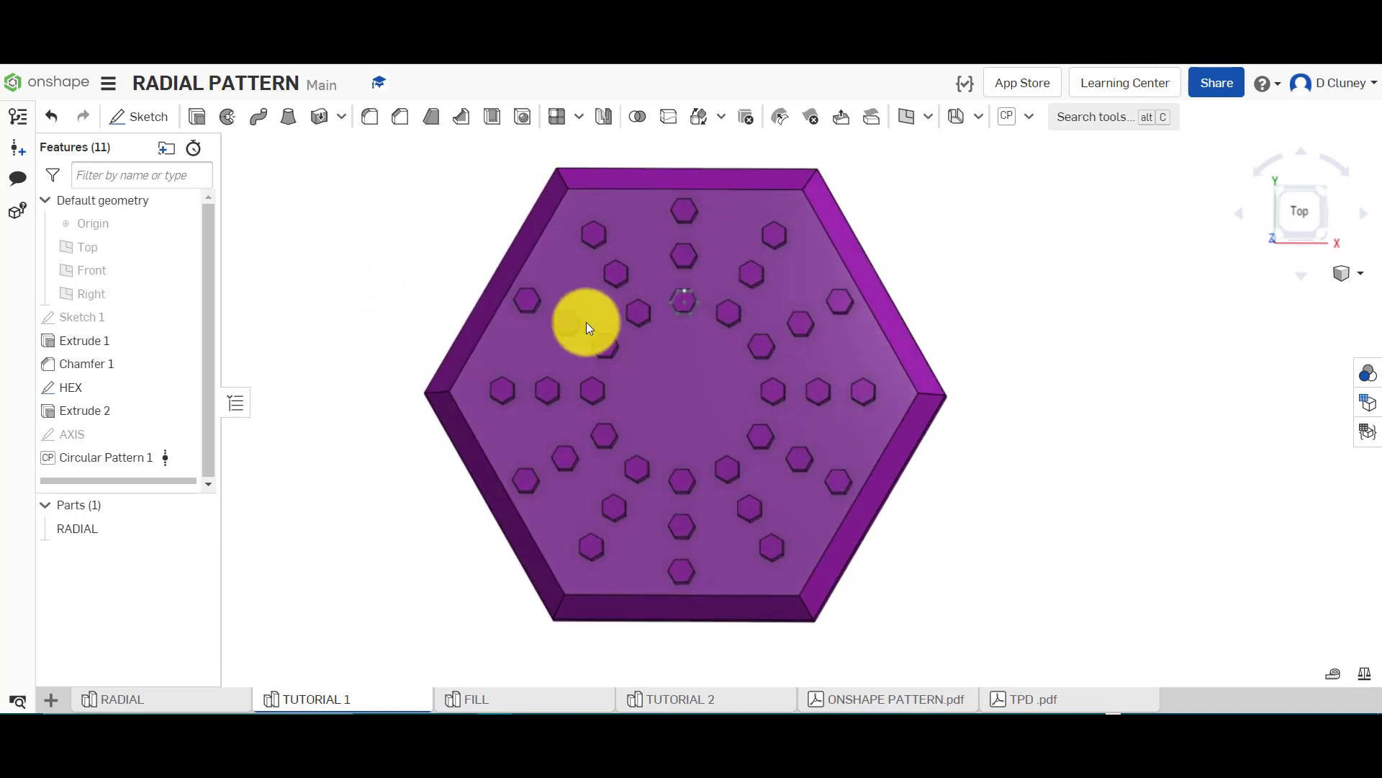
left_click(684, 303)
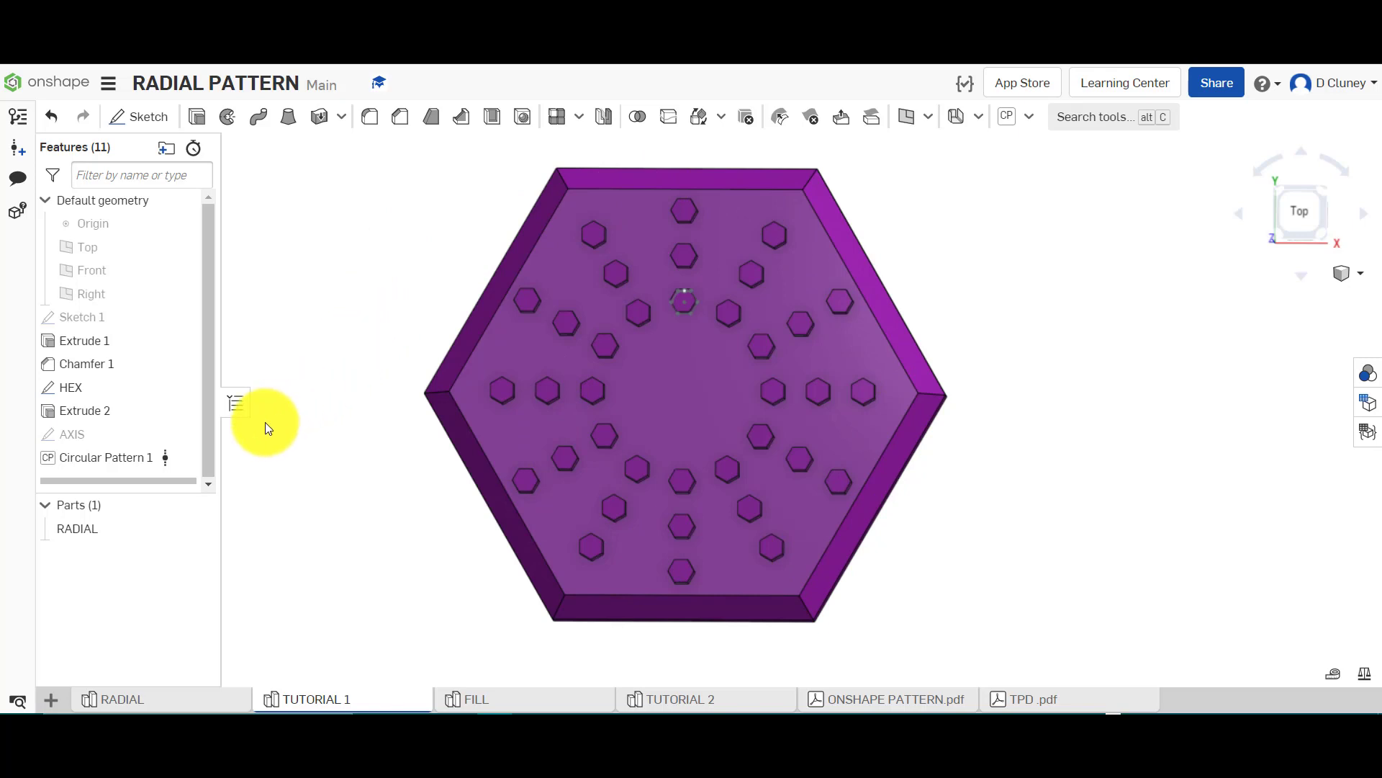
Reopen Circular Pattern 1 for editing and set its instance count to 6.
right_click(128, 456)
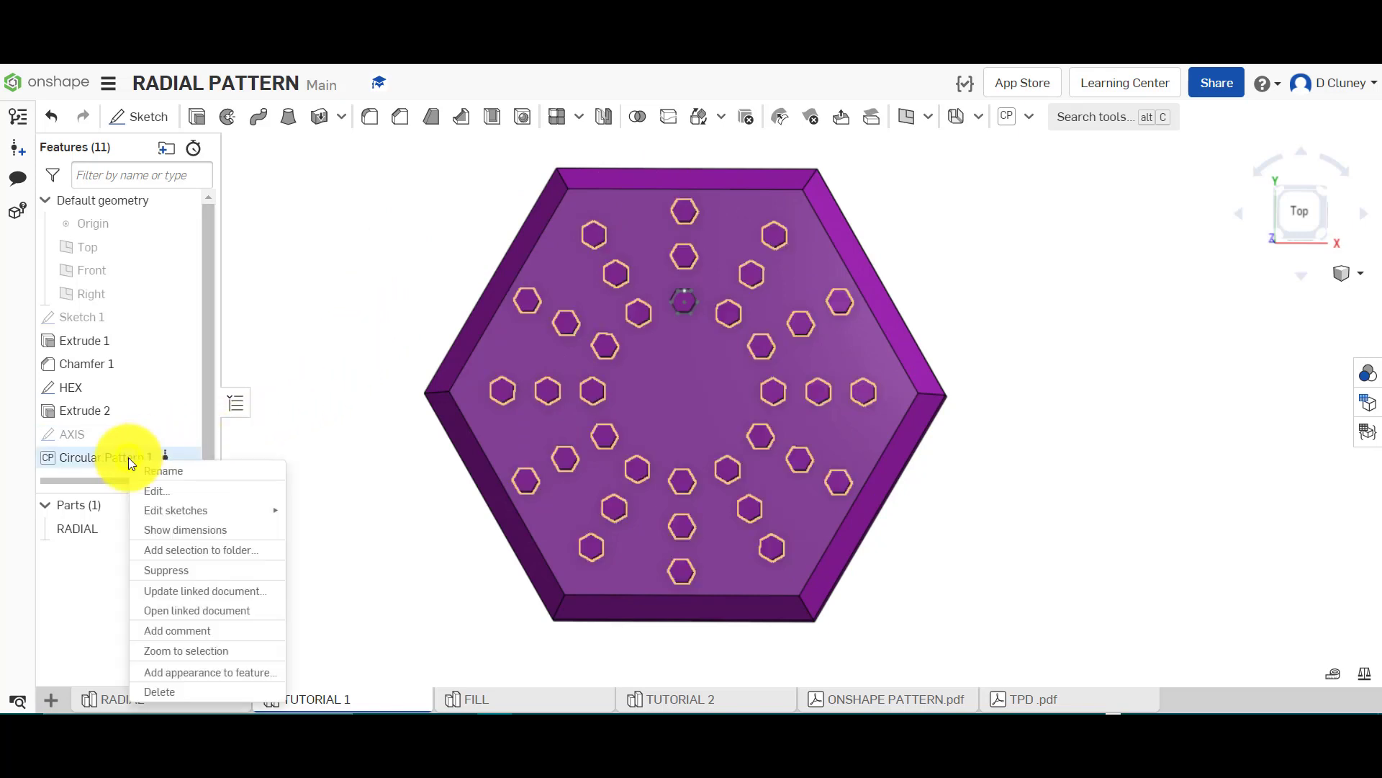
left_click(182, 496)
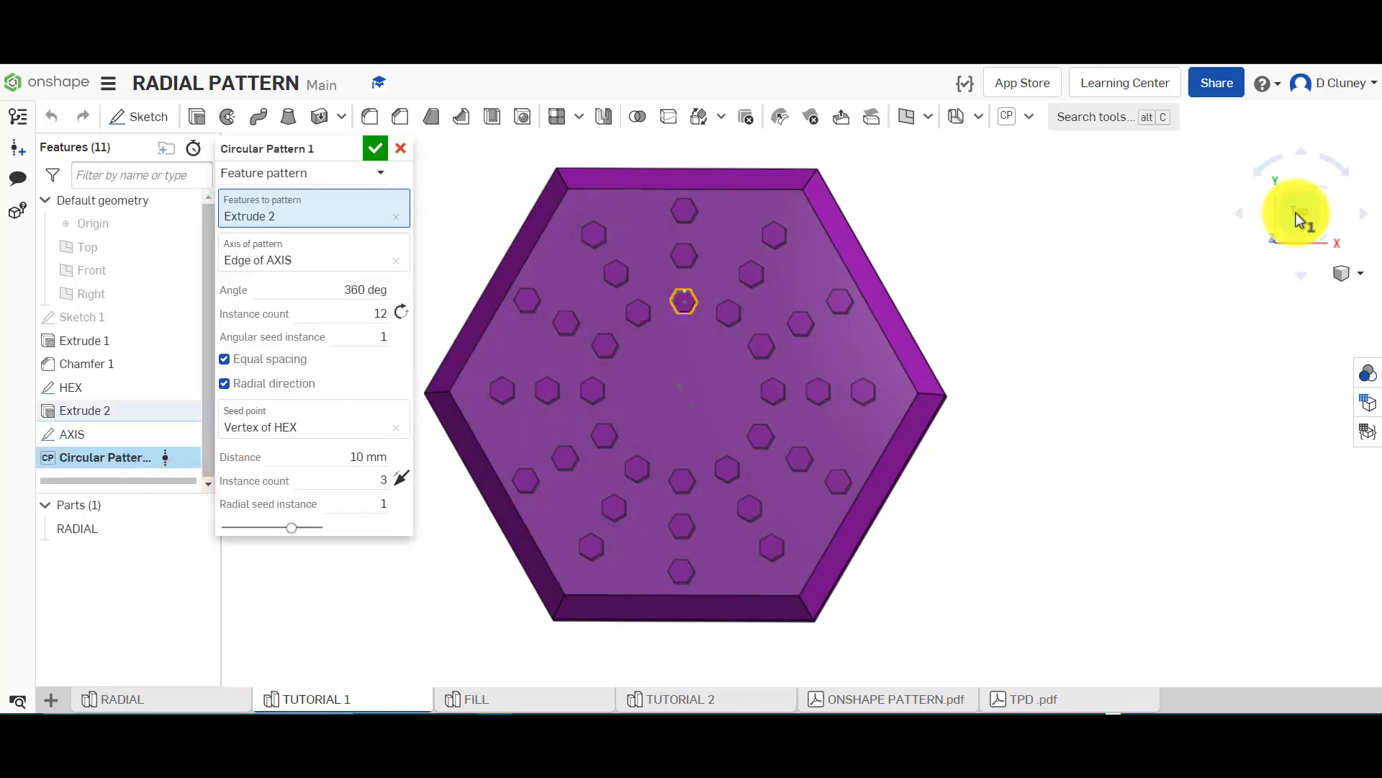
left_click(373, 312)
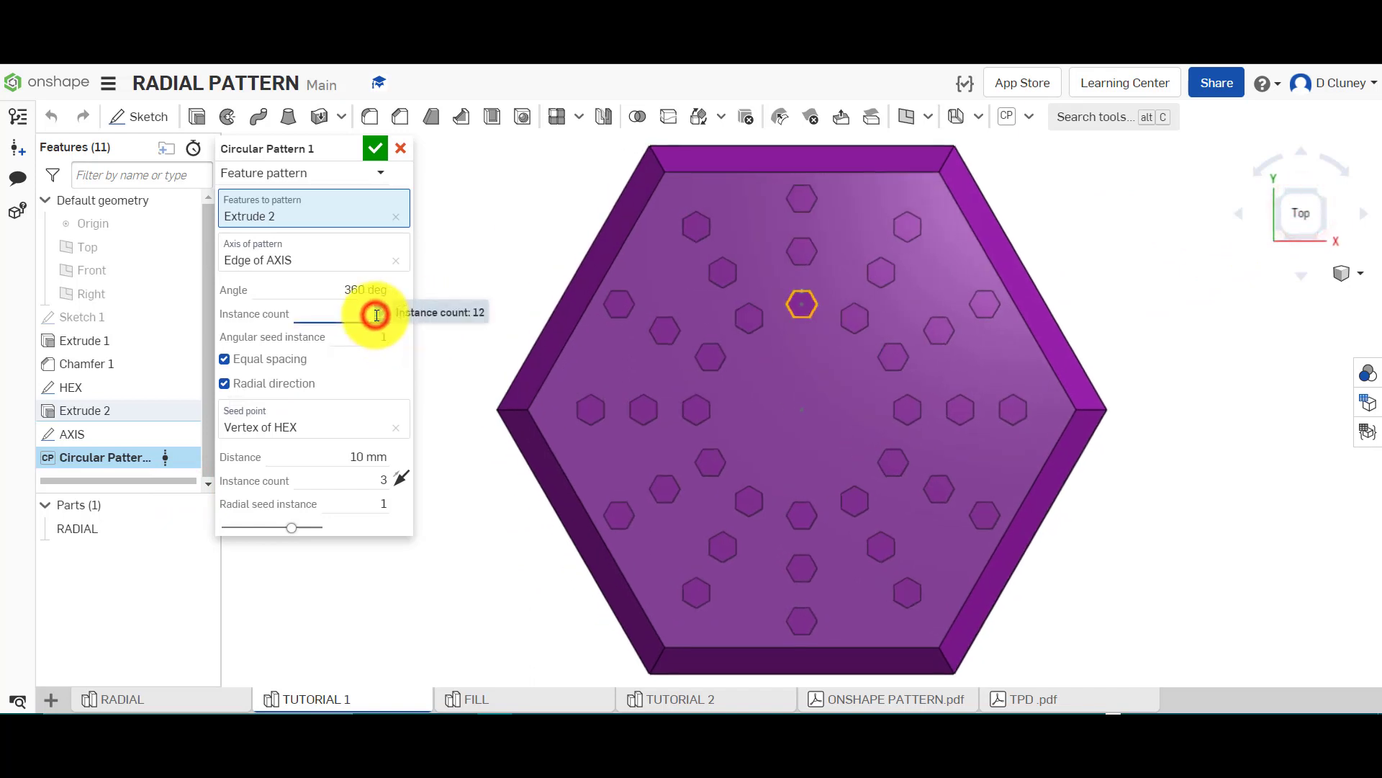
type("6")
key("Return")
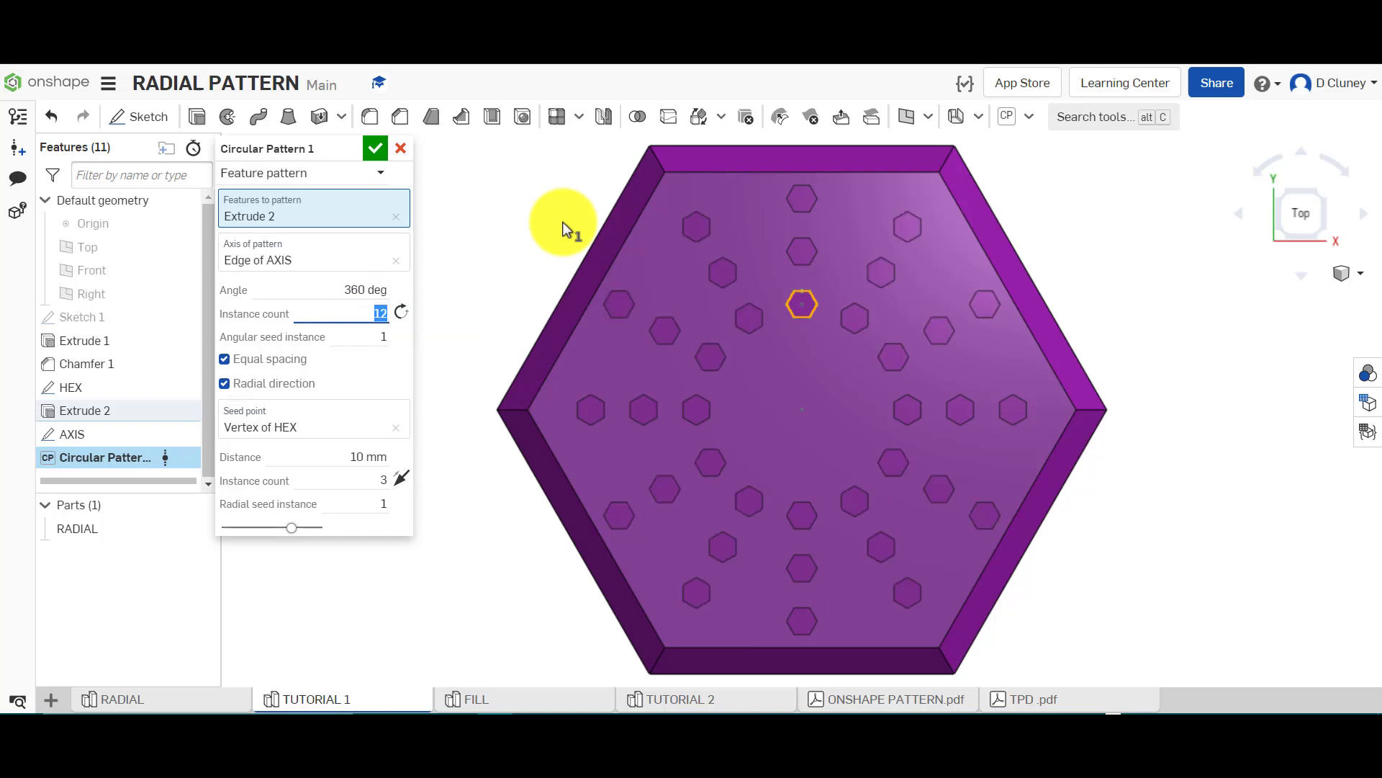
Accept the edited Circular Pattern 1 and orbit to inspect the raised bosses.
left_click(377, 153)
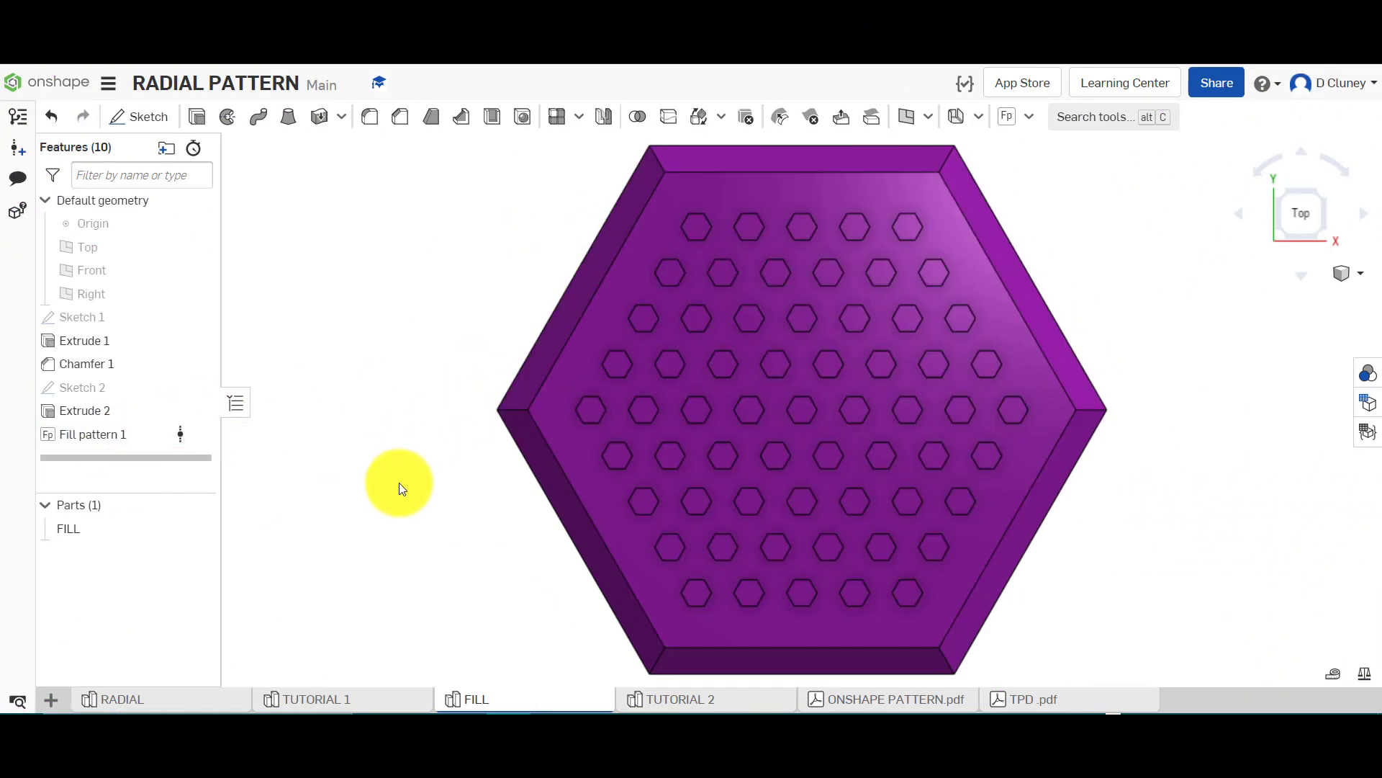
right_click_drag(406, 472, 406, 437)
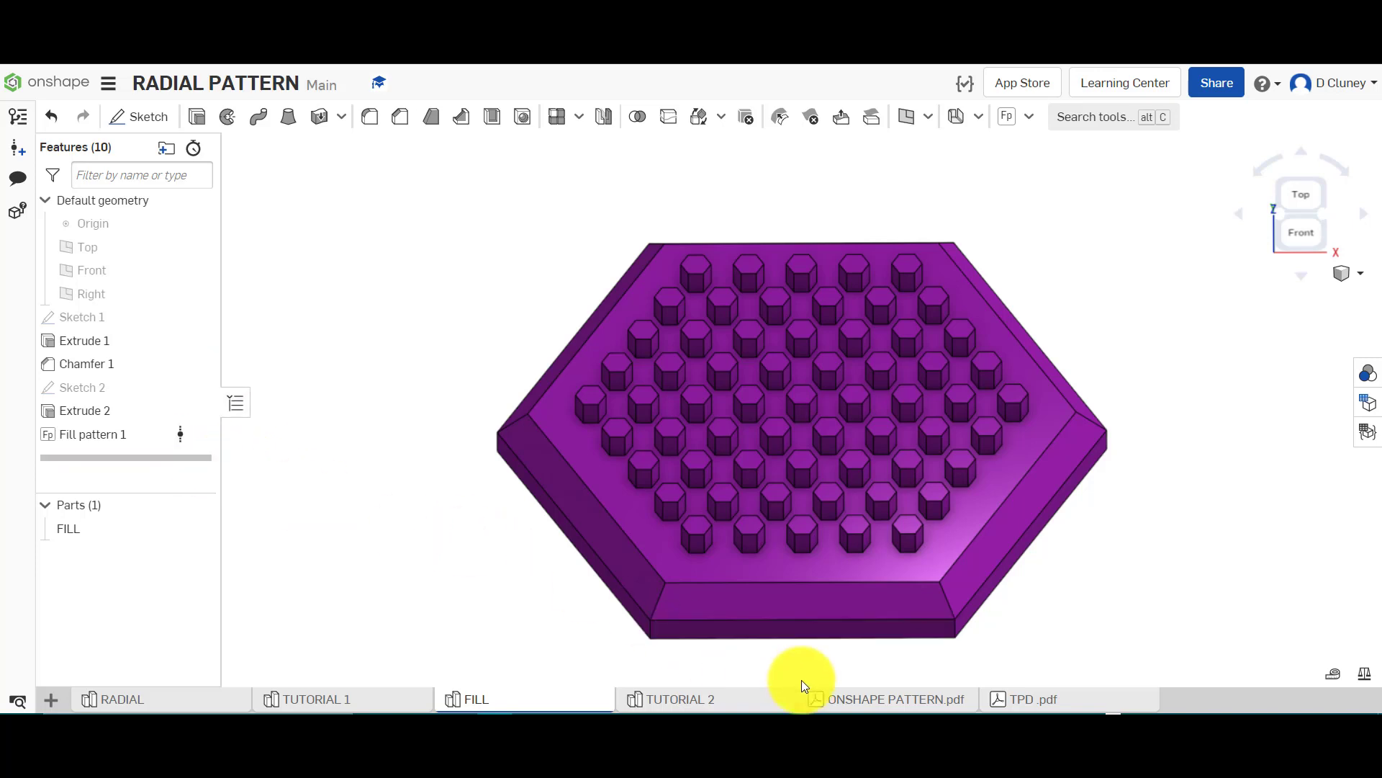
Switch to the TUTORIAL 2 plate, orbit it, and return to the top view.
left_click(720, 692)
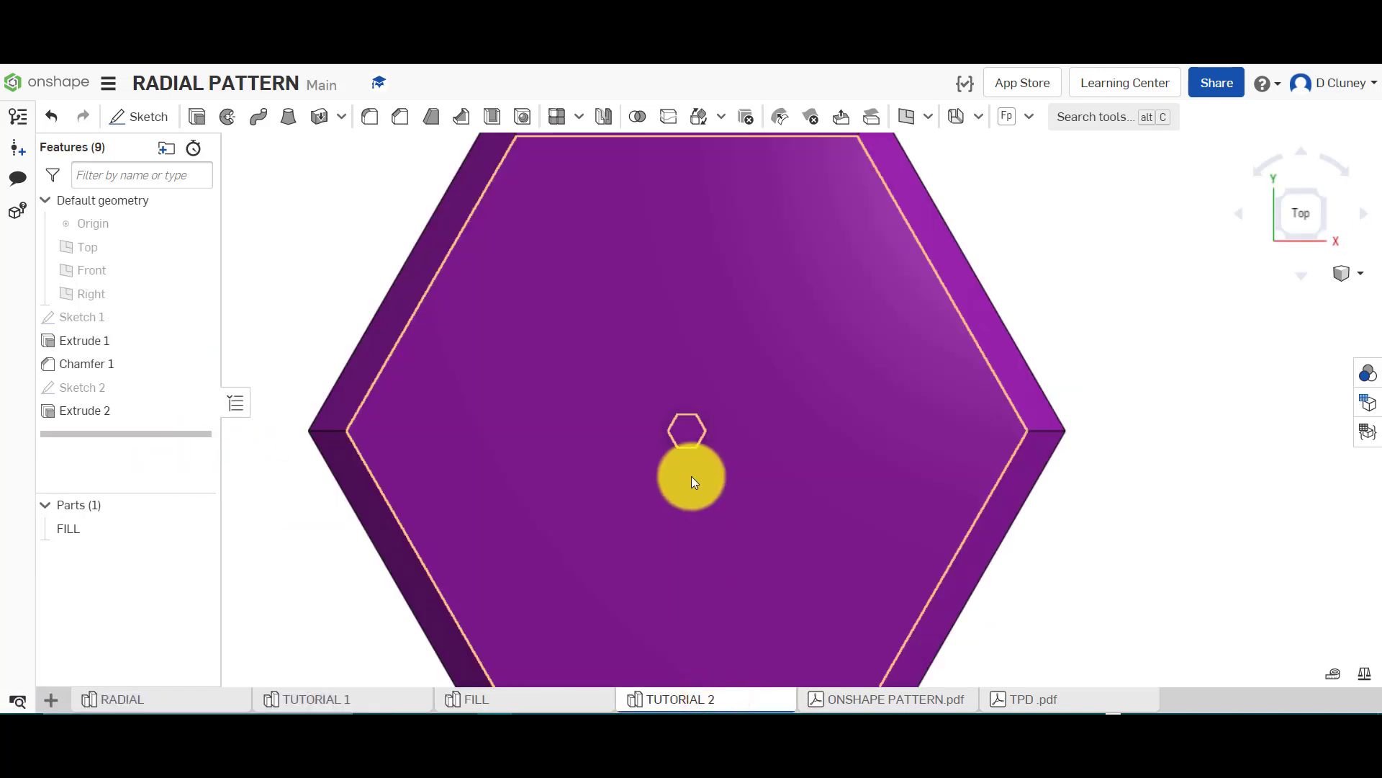
scroll(693, 468, "up", 3)
scroll(697, 452, "down", 5)
mouse_move(978, 521)
right_mouse_down()
mouse_move(980, 439)
mouse_move(1086, 468)
mouse_move(966, 445)
mouse_move(967, 500)
right_mouse_up()
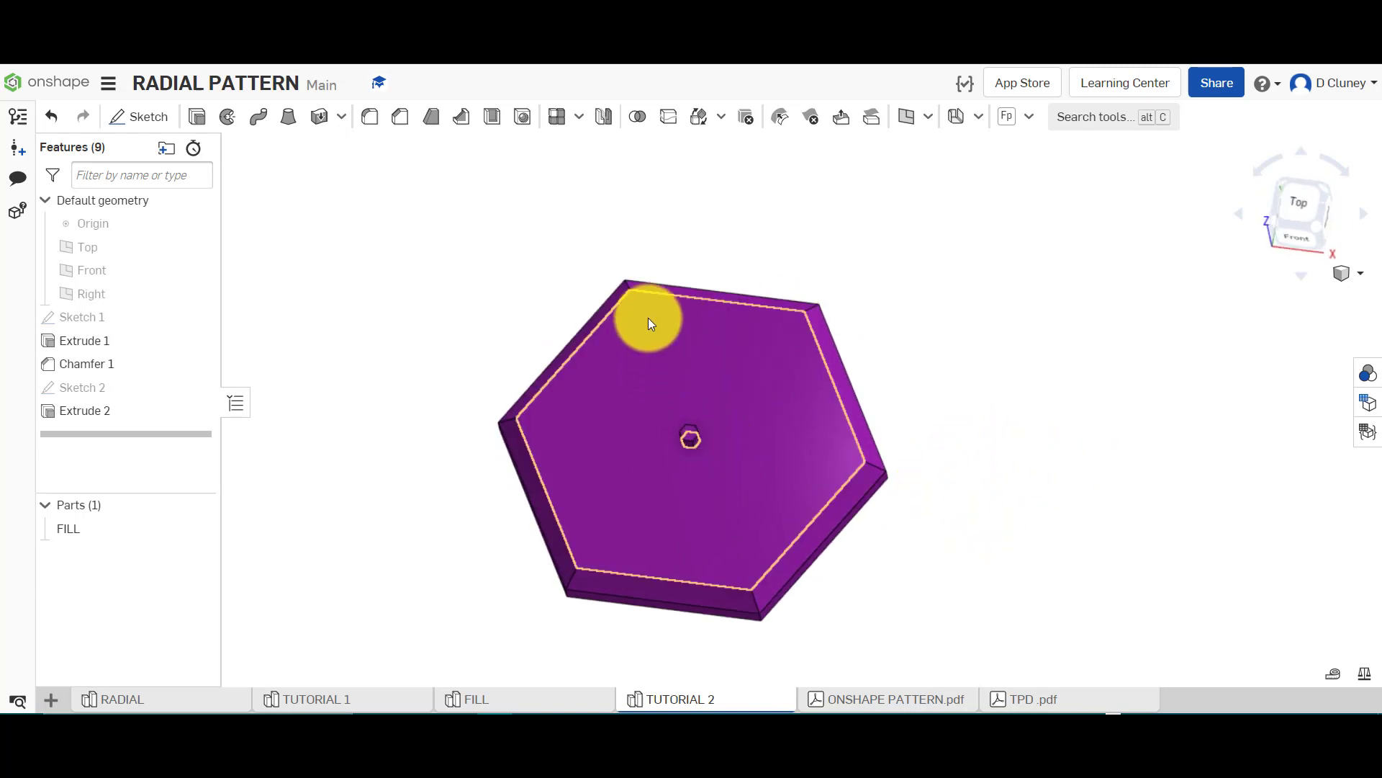
left_click(1305, 206)
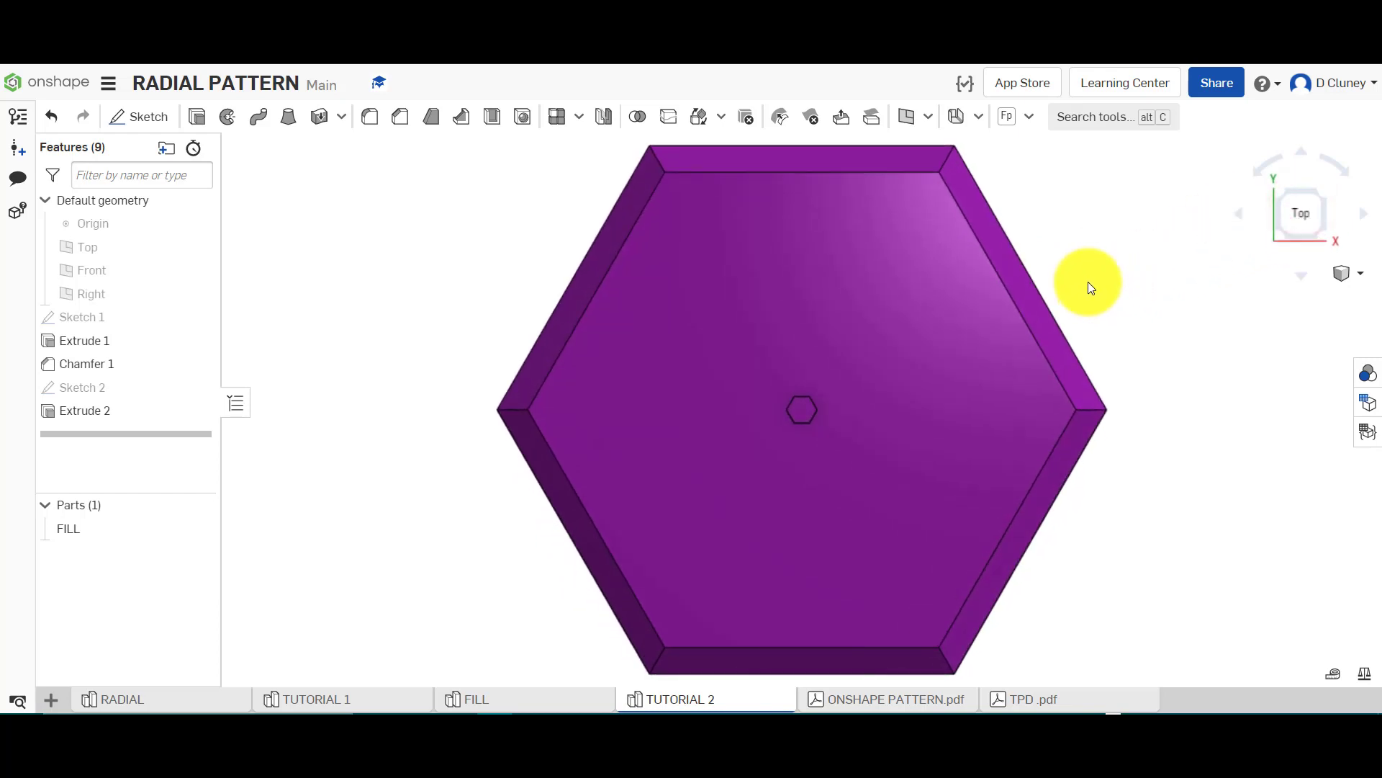
Search custom features from other documents for 'FIL' to find Fill Pattern.
left_click(1029, 116)
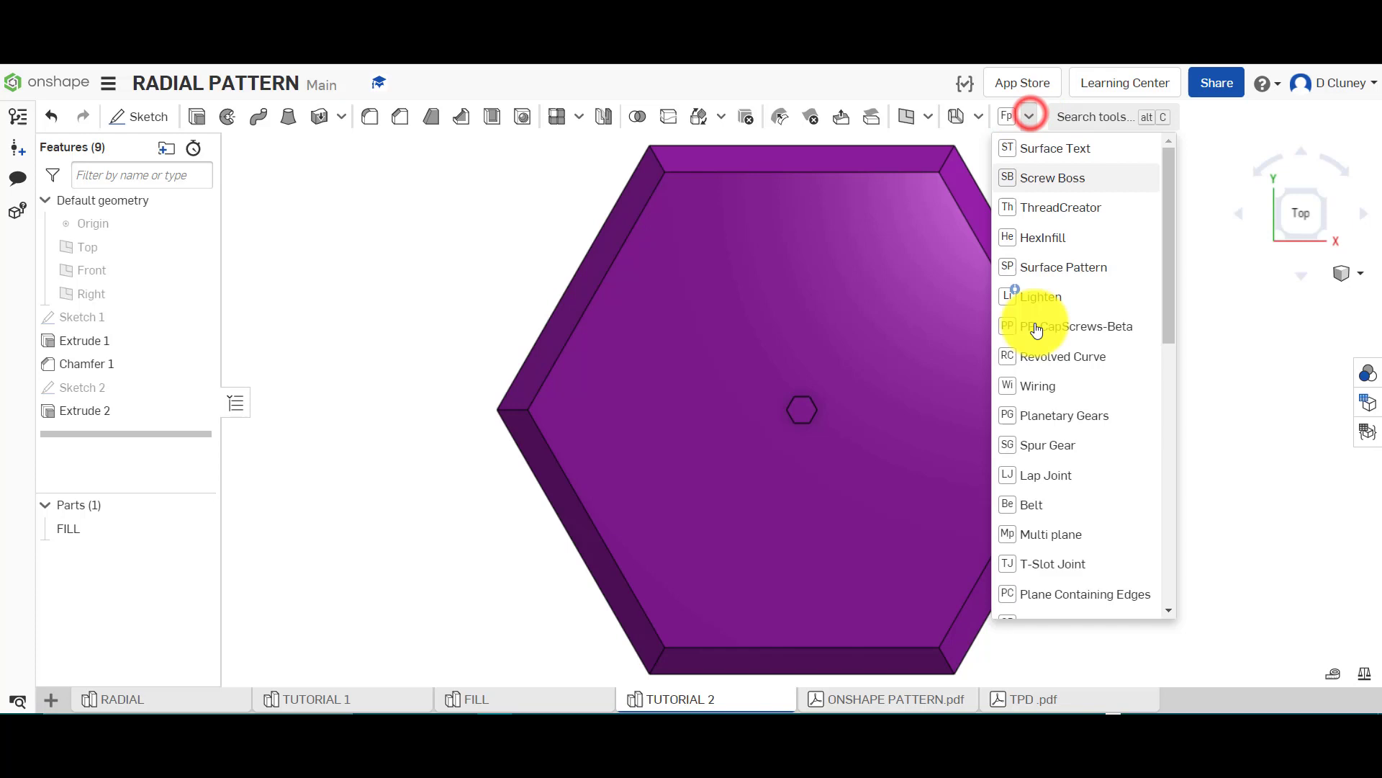
scroll(1015, 504, "down", 10)
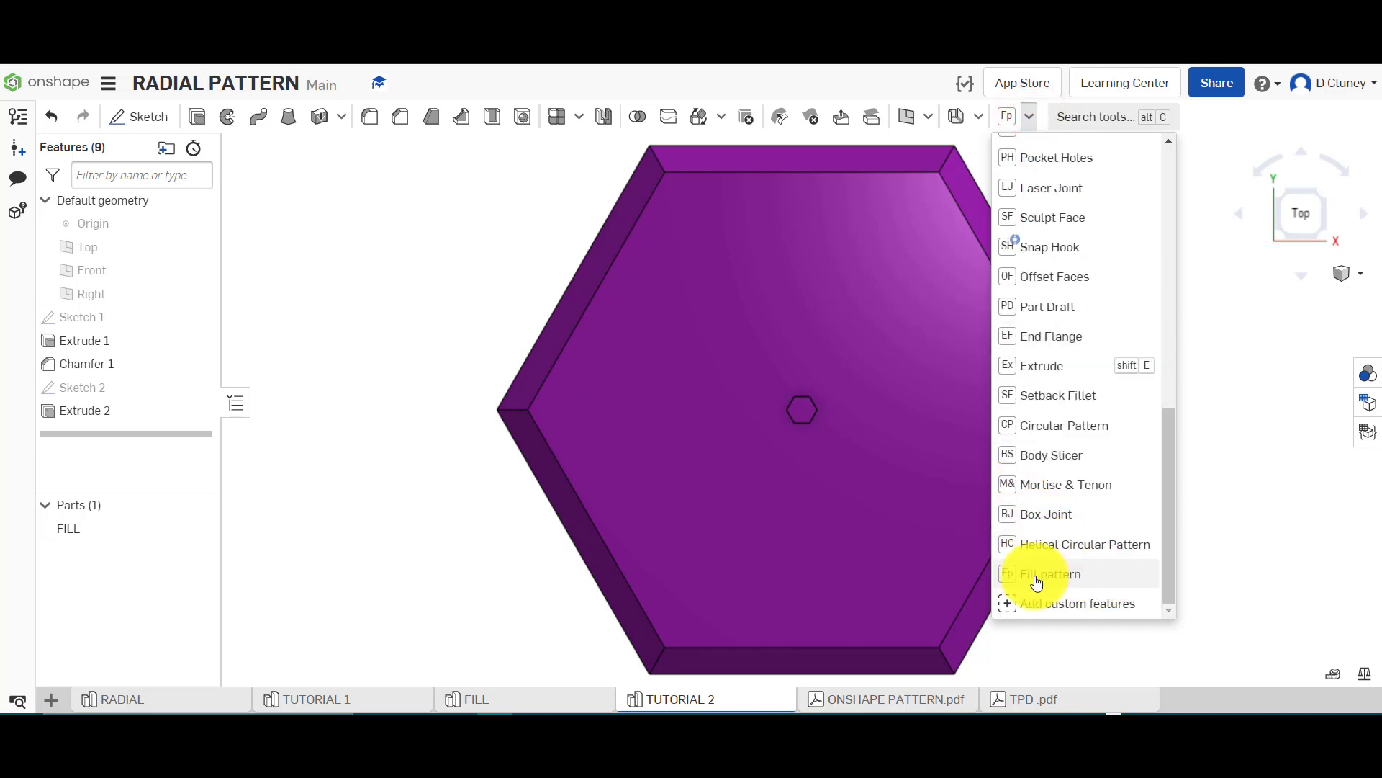
left_click(1067, 607)
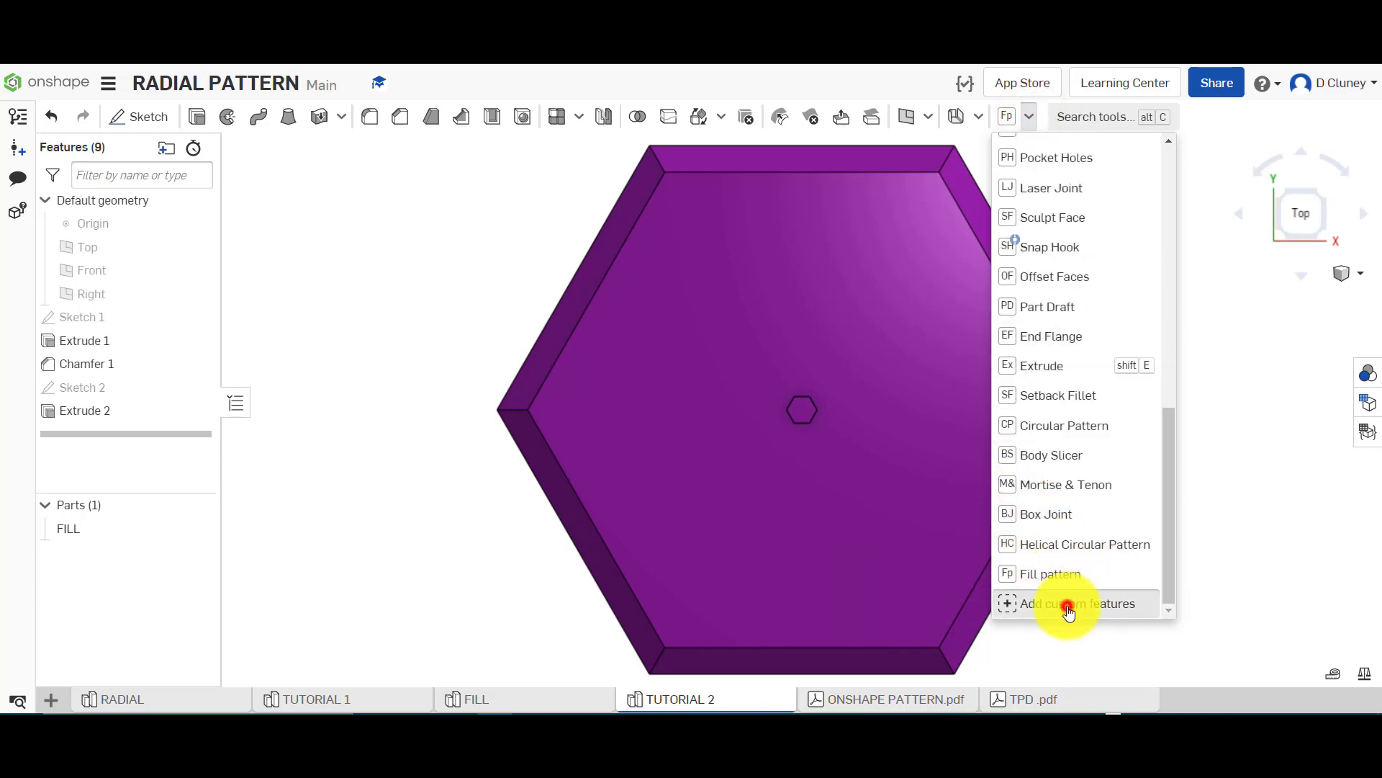
left_click(1132, 238)
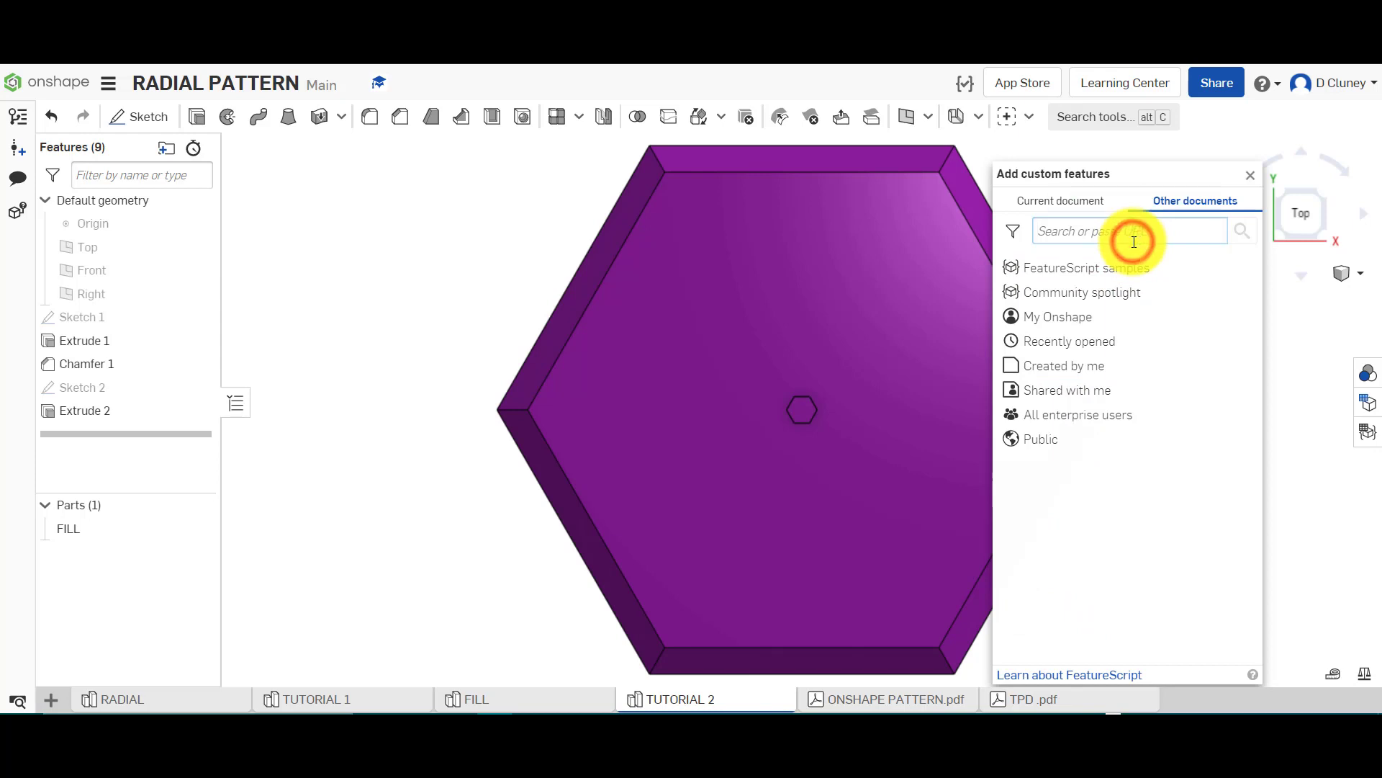
type("FILL PATTERN")
key("Return")
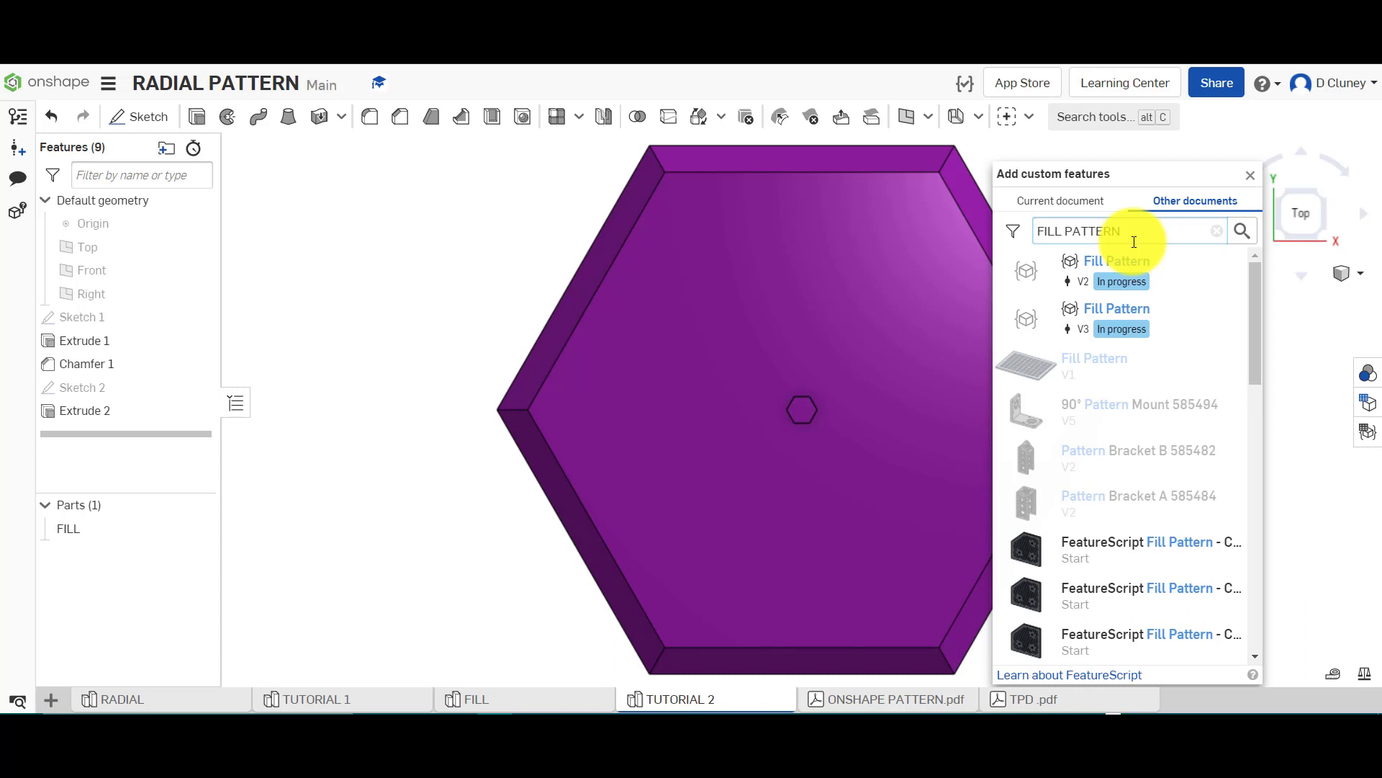
Add the Fill pattern feature from the V3 document and check the custom features list.
left_click(1136, 318)
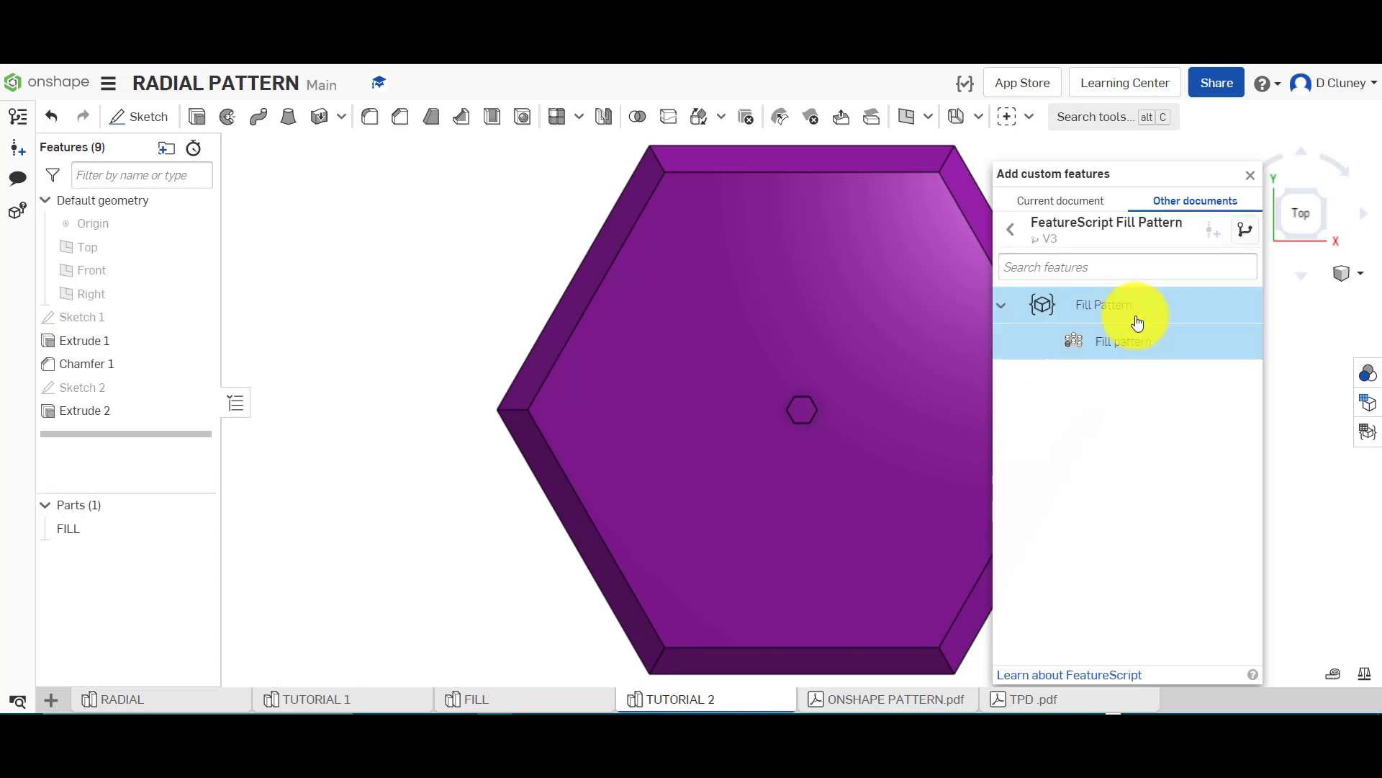
left_click(1106, 352)
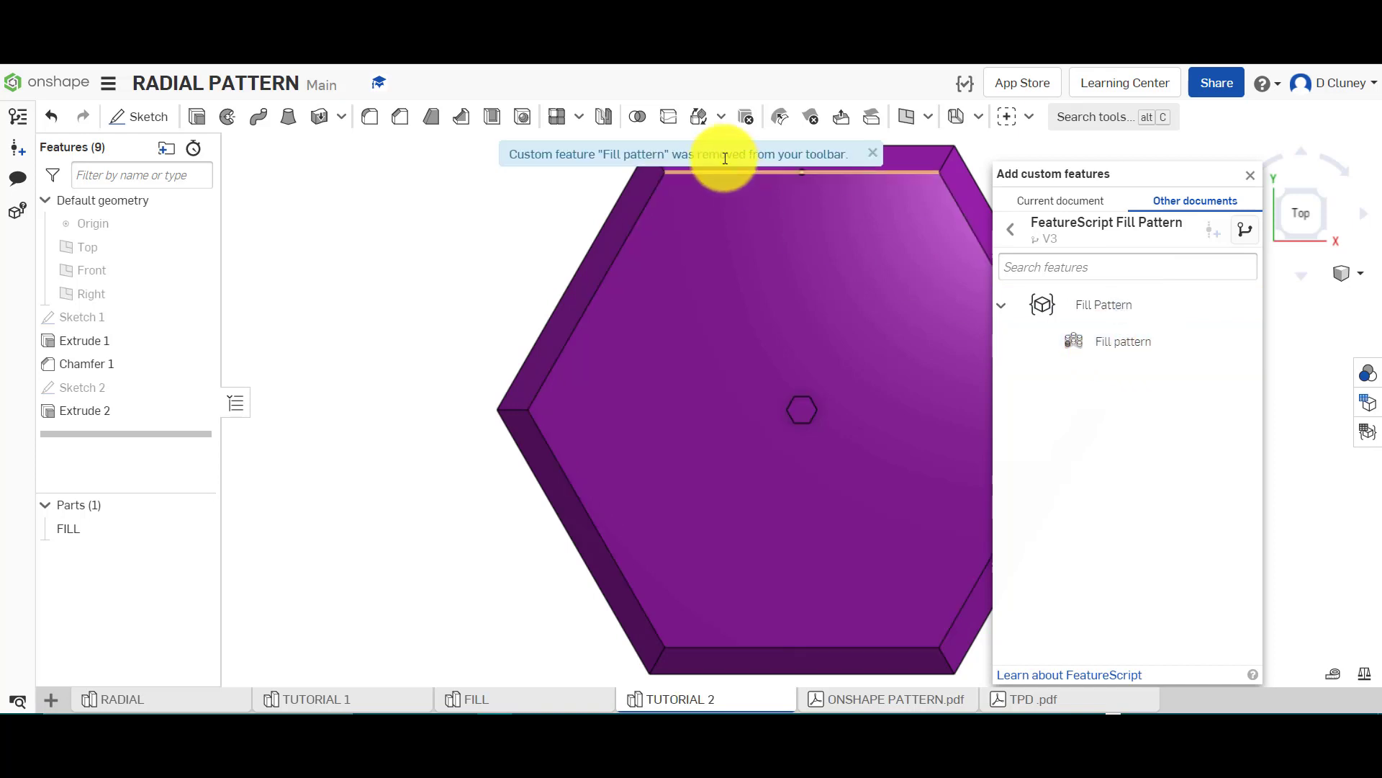
left_click(1109, 348)
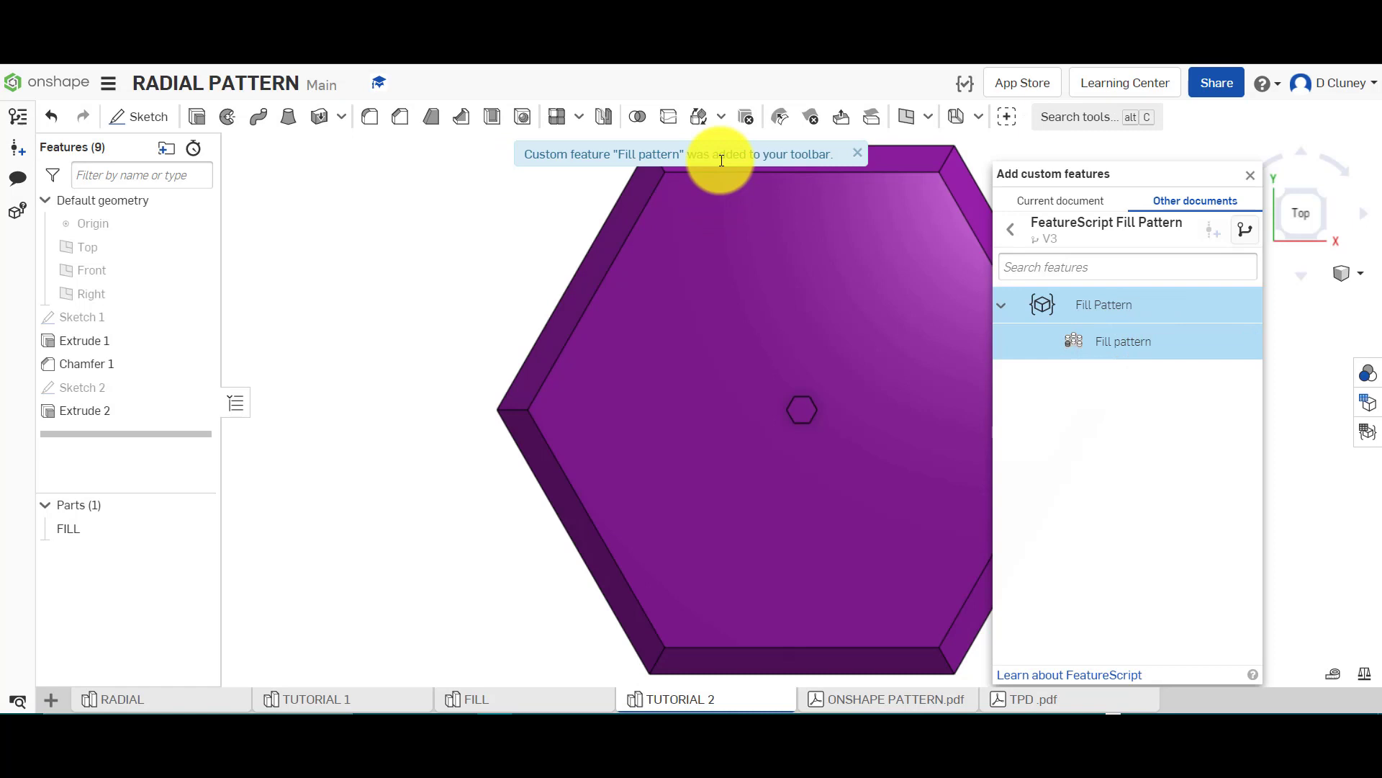
left_click(1251, 175)
left_click(1031, 117)
scroll(1049, 401, "down", 6)
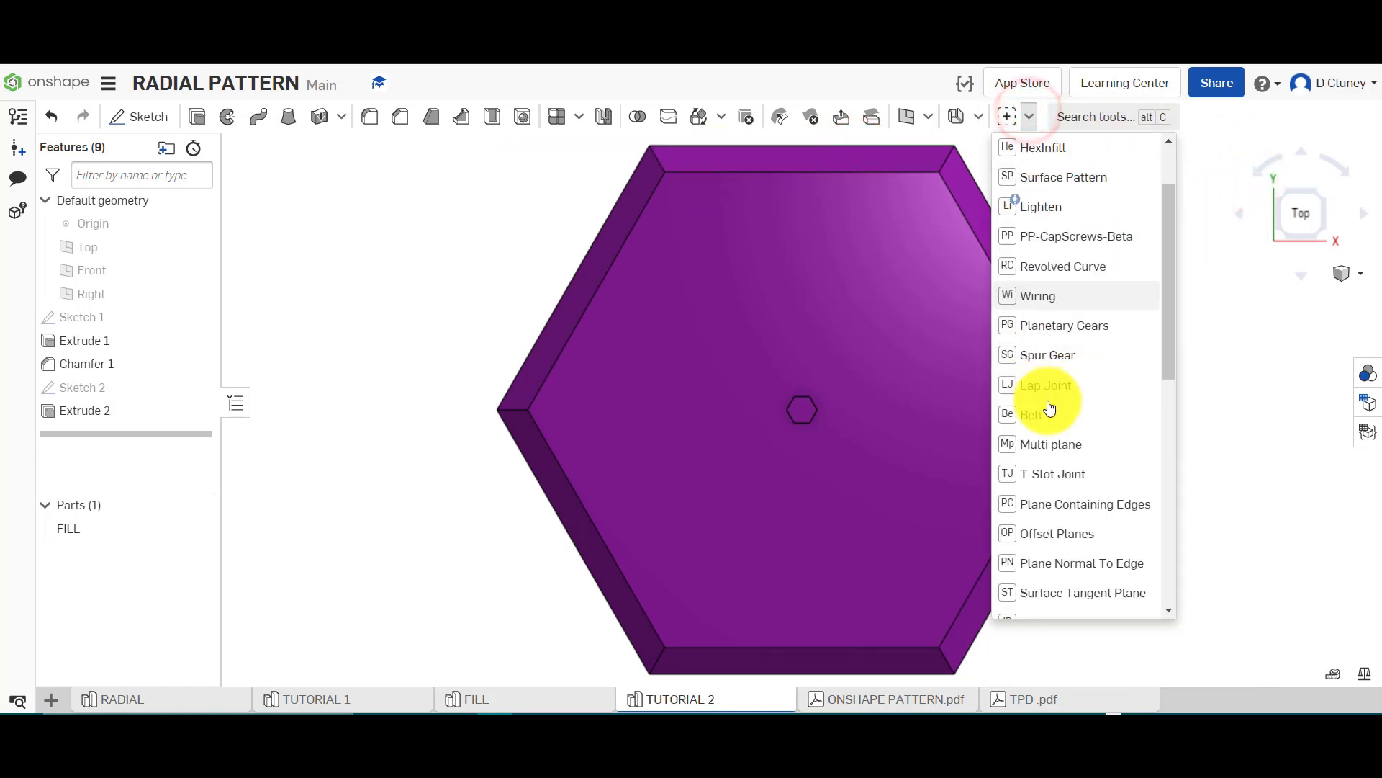
scroll(1069, 504, "down", 3)
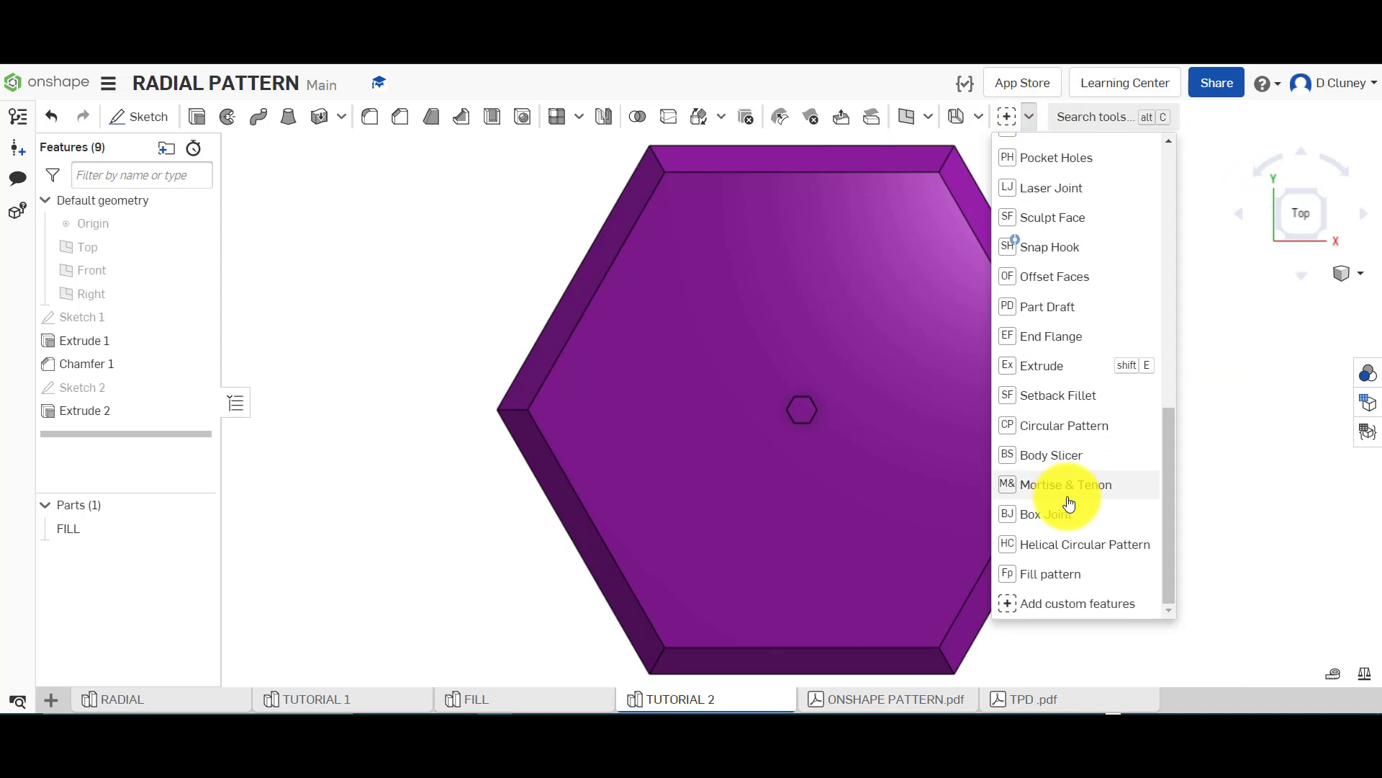
Start a fill pattern and select the hex boss's side and top faces.
left_click(1064, 576)
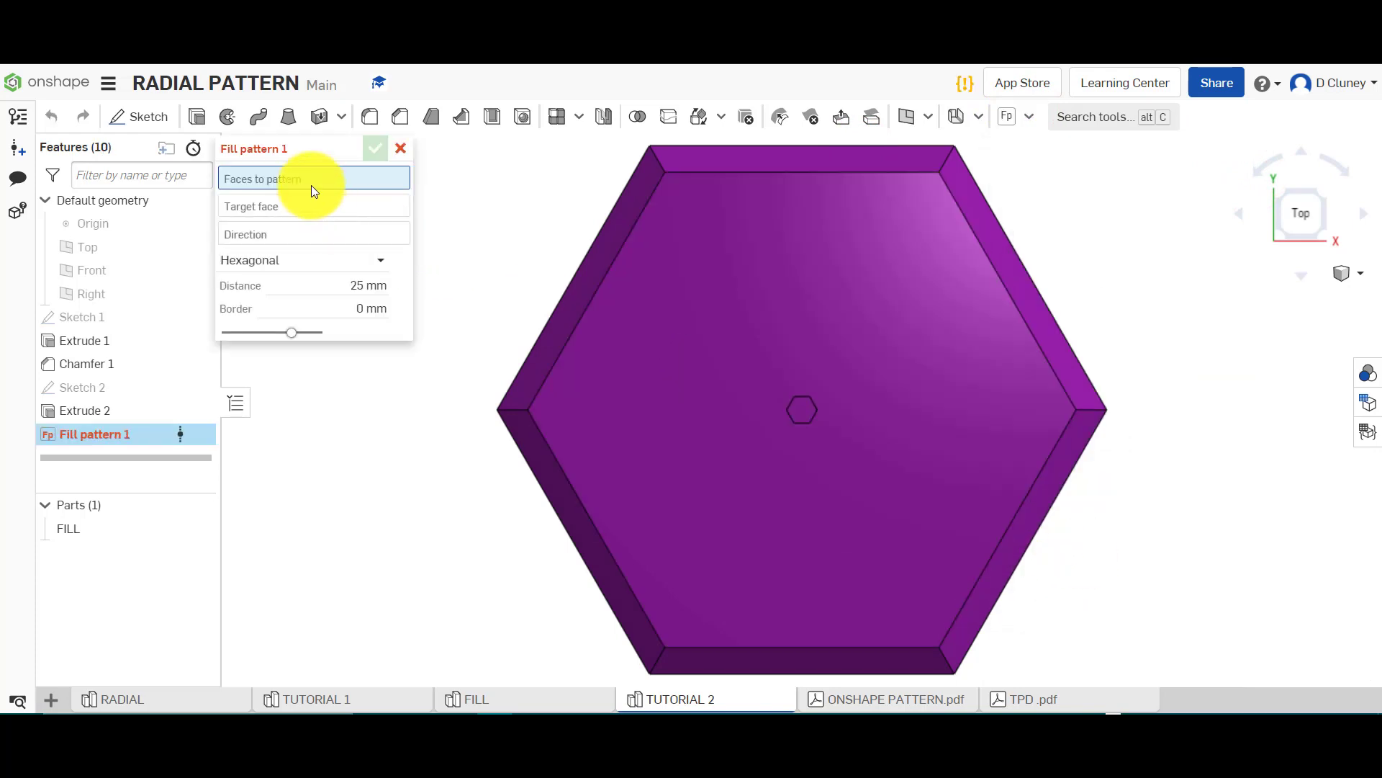
right_click_drag(559, 374, 565, 315)
scroll(828, 407, "up", 10)
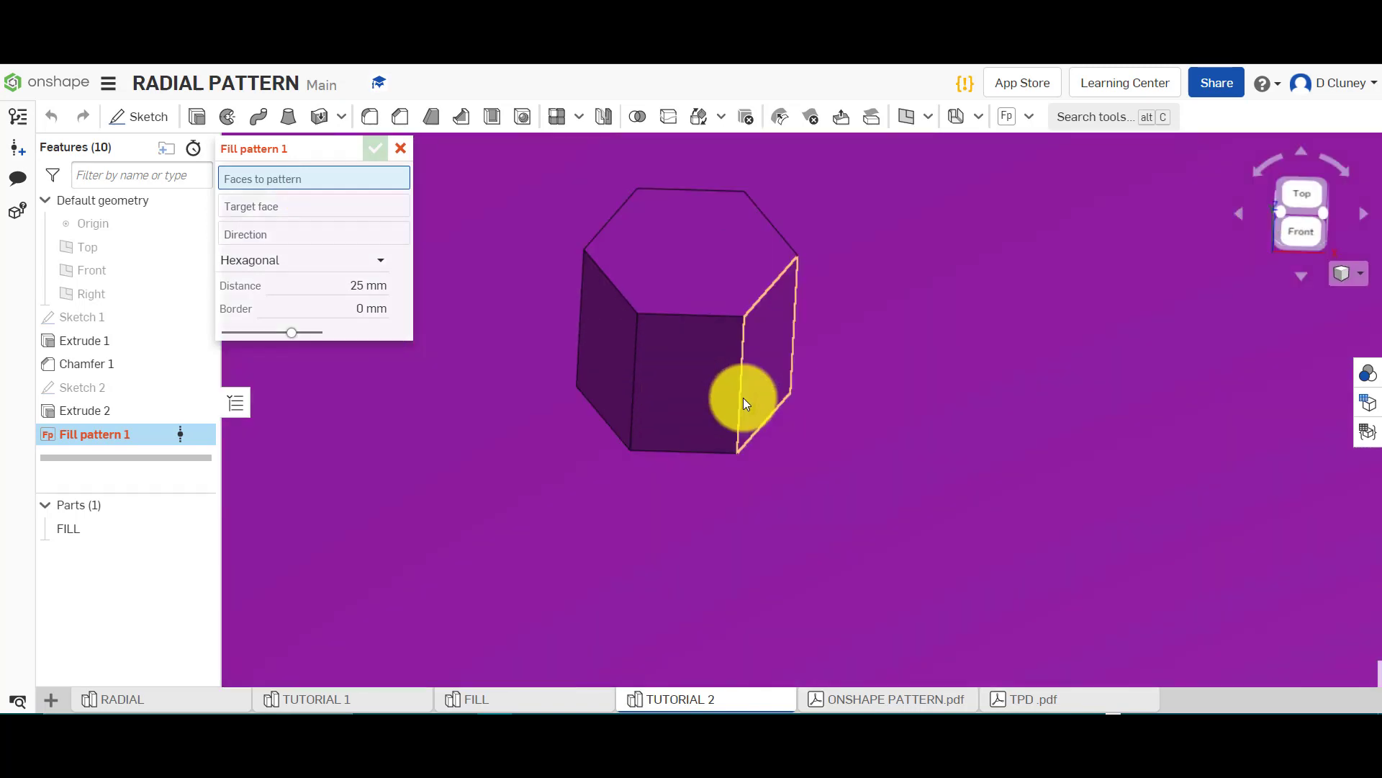
left_click(725, 399)
left_click(770, 366)
left_click(614, 345)
left_click(669, 265)
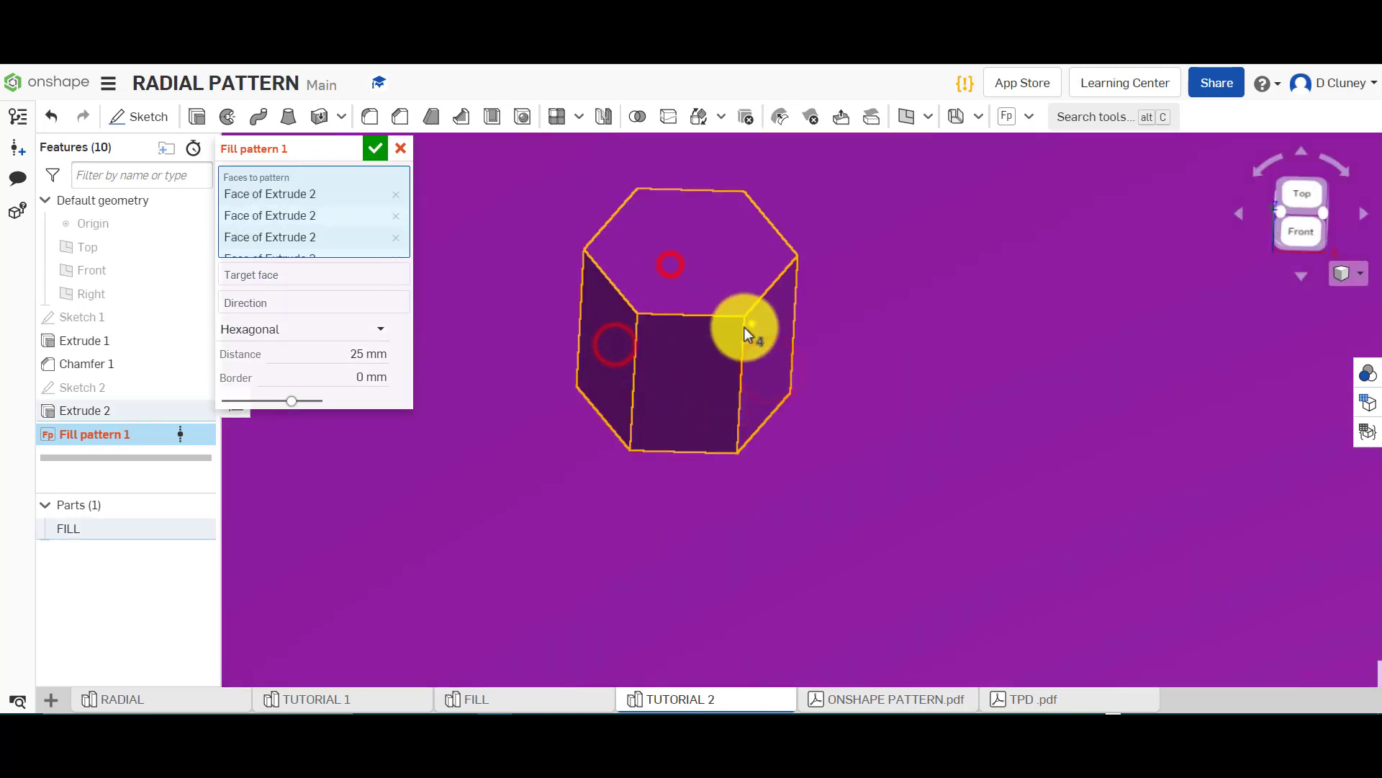
Add the boss's remaining faces to the pattern selection.
right_click_drag(744, 327, 697, 394)
scroll(697, 391, "down", 5)
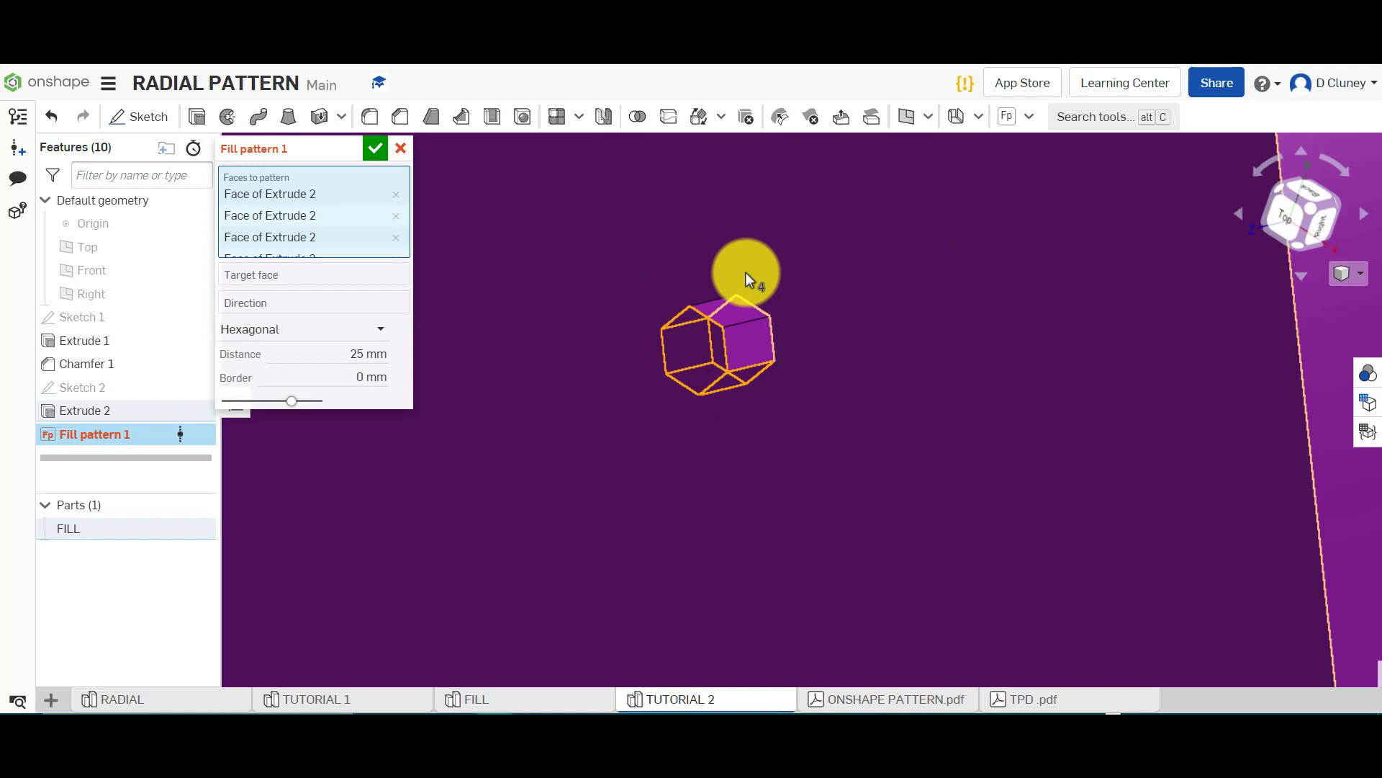
scroll(746, 277, "up", 3)
left_click(753, 432)
left_click(722, 340)
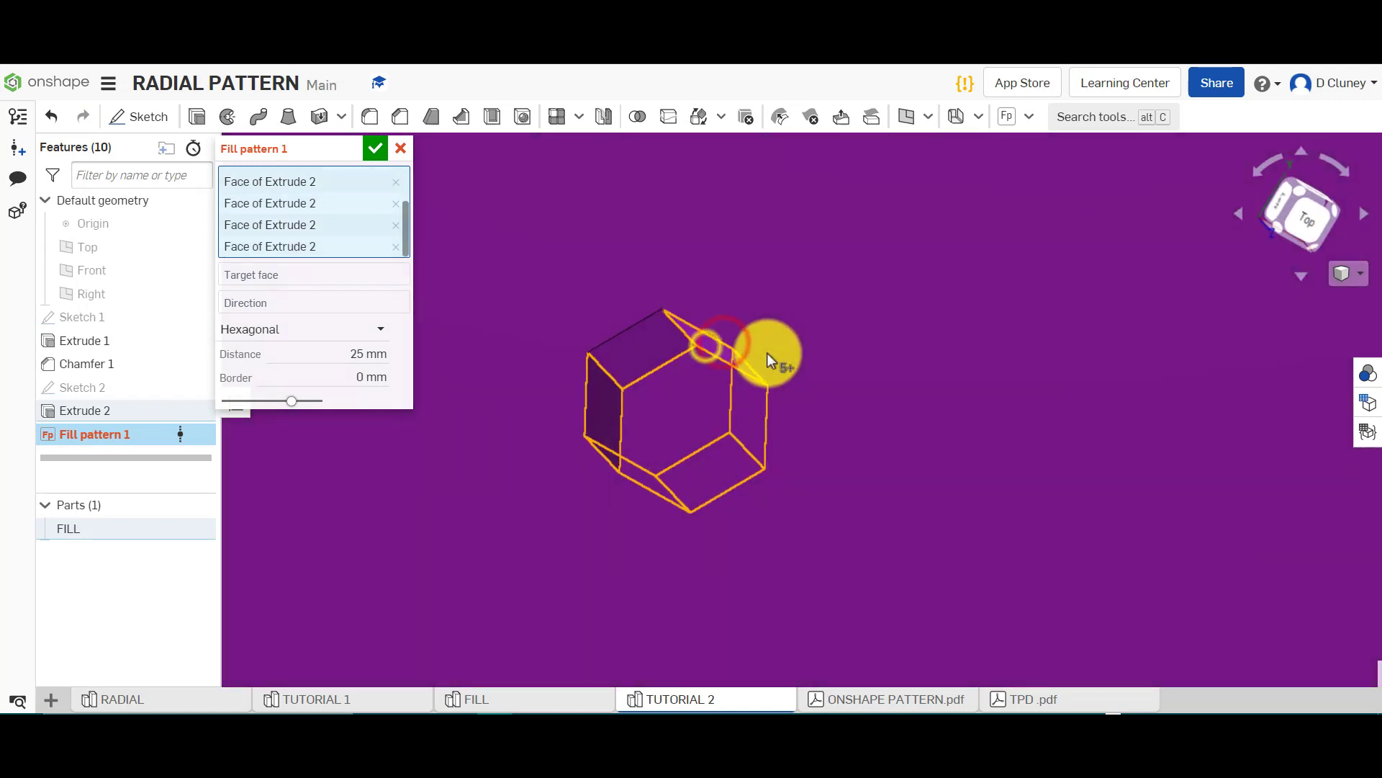
left_click(655, 342)
Target the plate's inner face and set the direction along the bottom chamfer edge.
left_click(1306, 219)
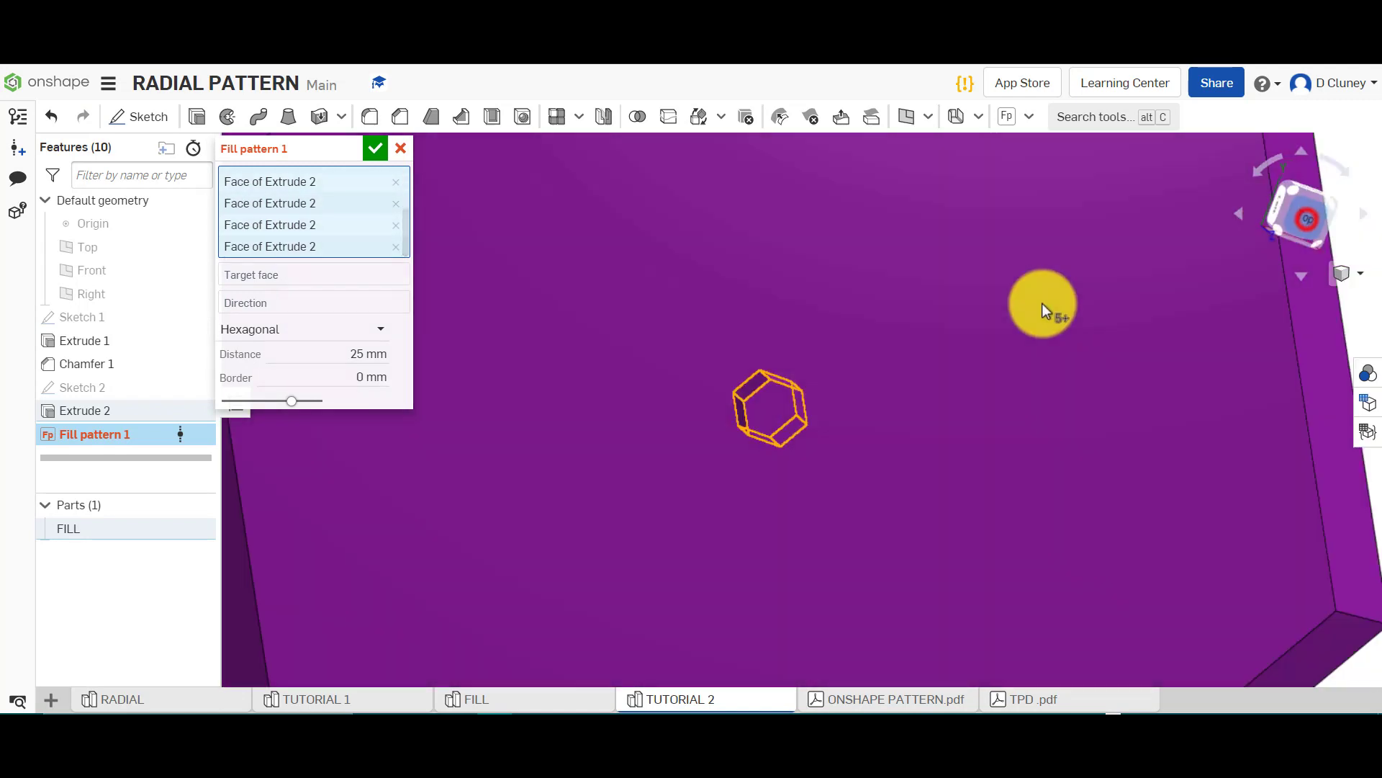
left_click(309, 277)
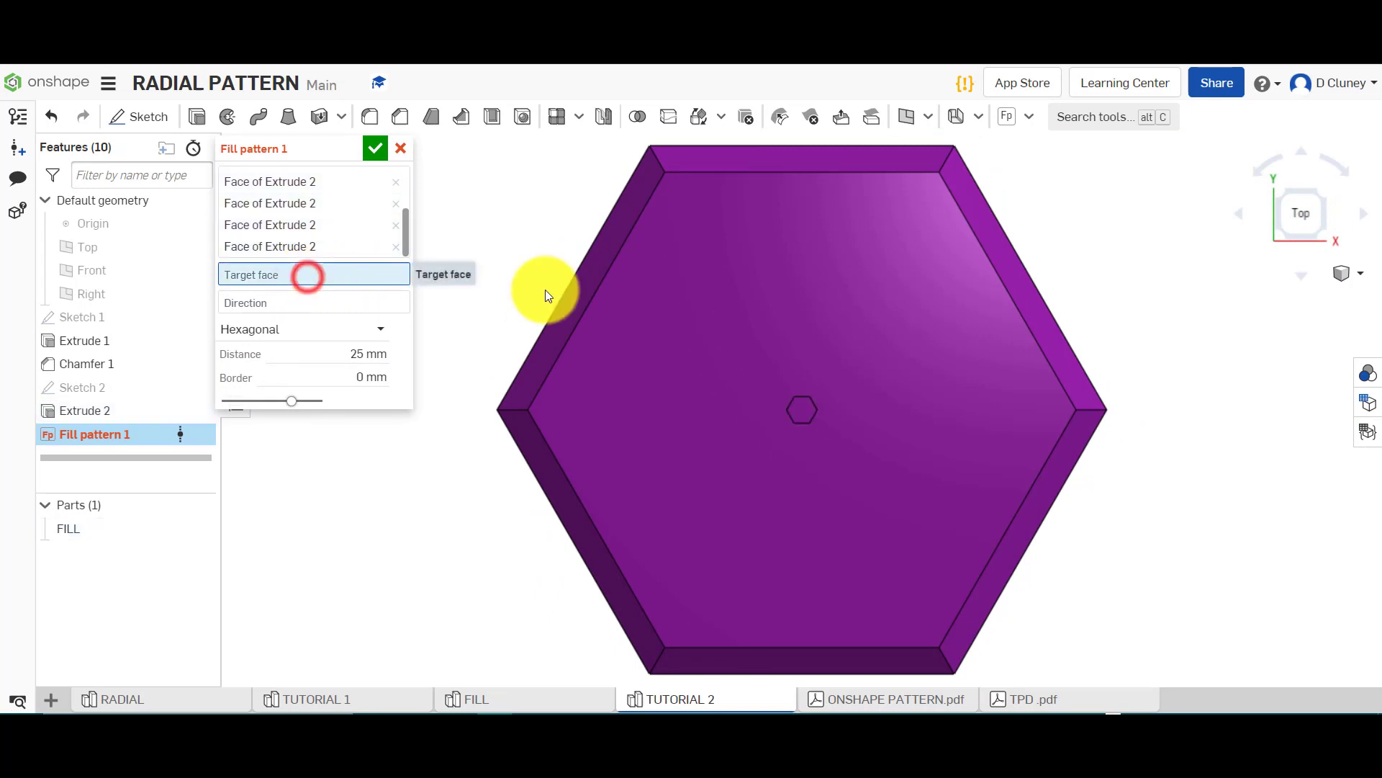
left_click(732, 342)
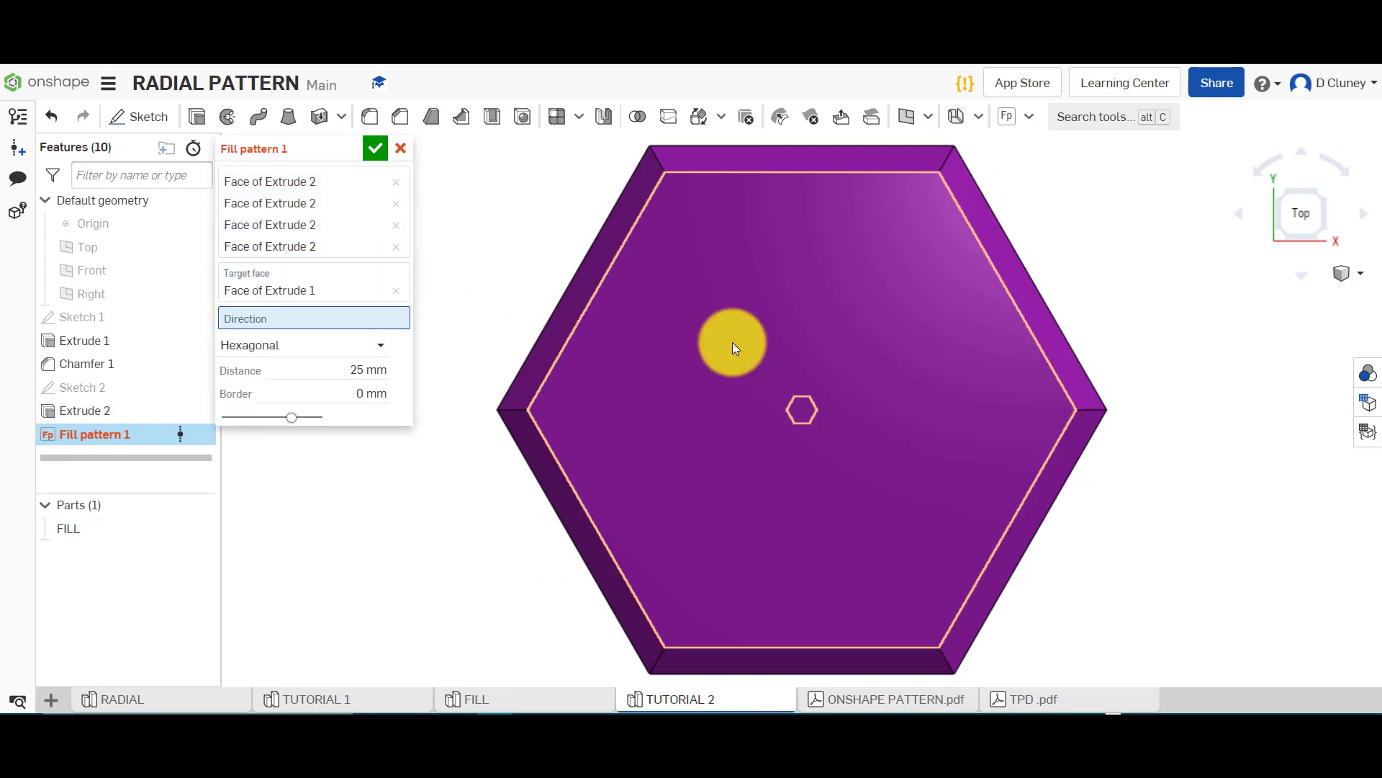
left_click(375, 320)
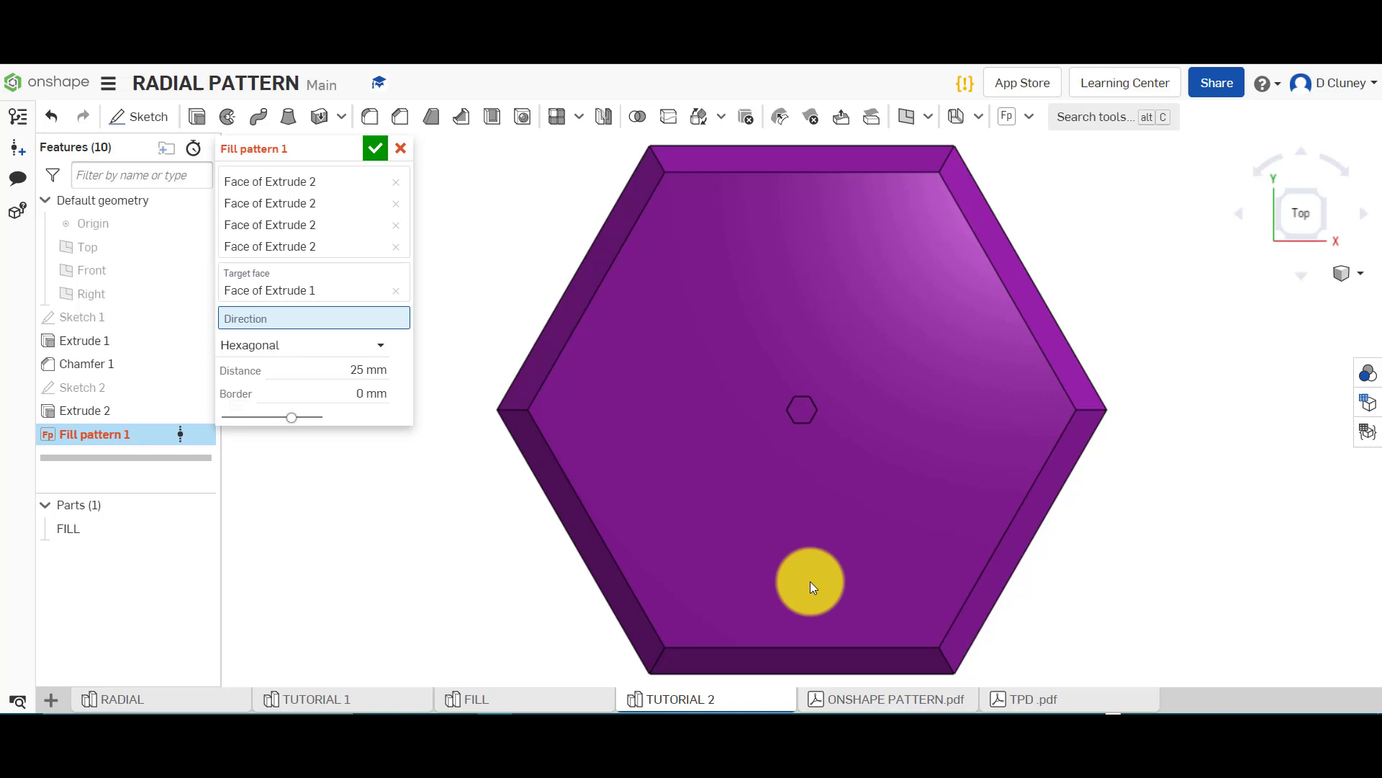
left_click(842, 647)
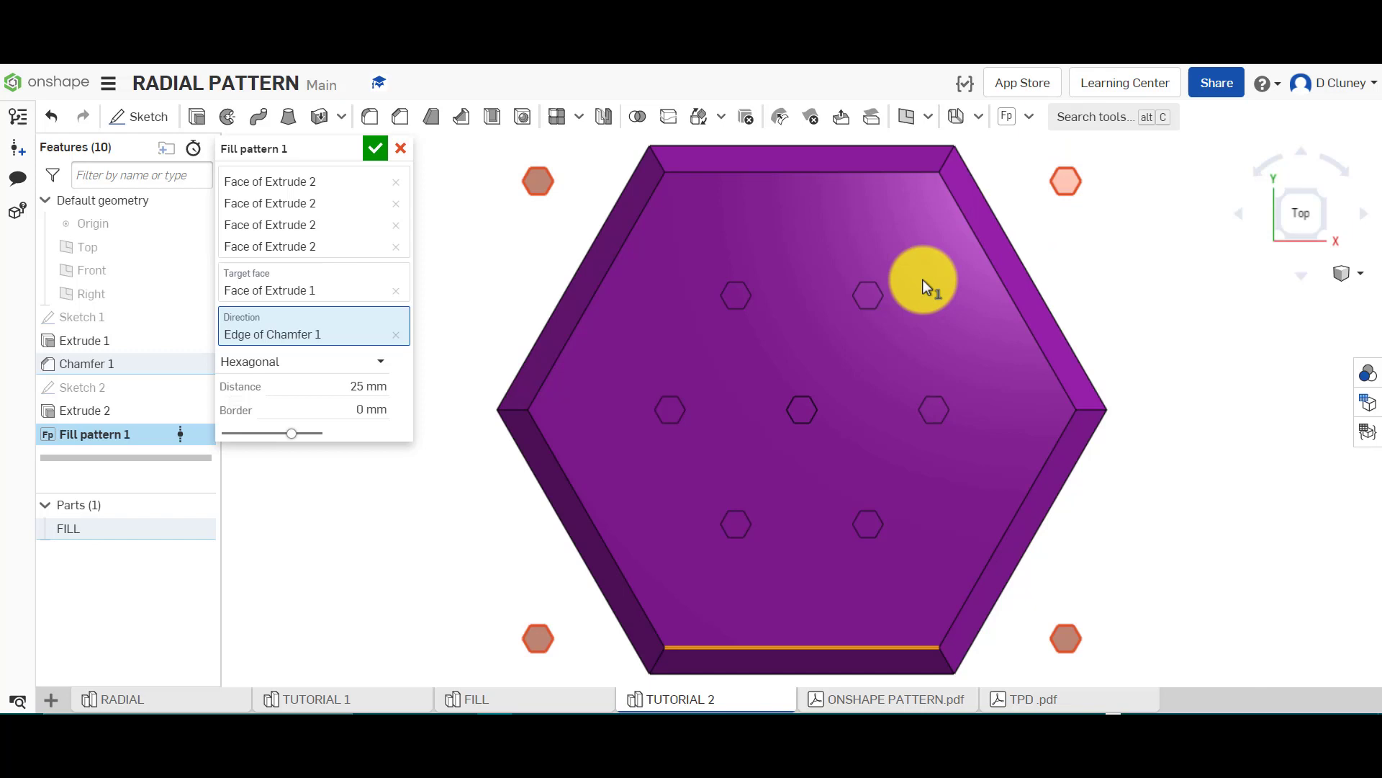
Try 8 mm spacing between pattern instances, then settle on 10 mm.
left_click(371, 390)
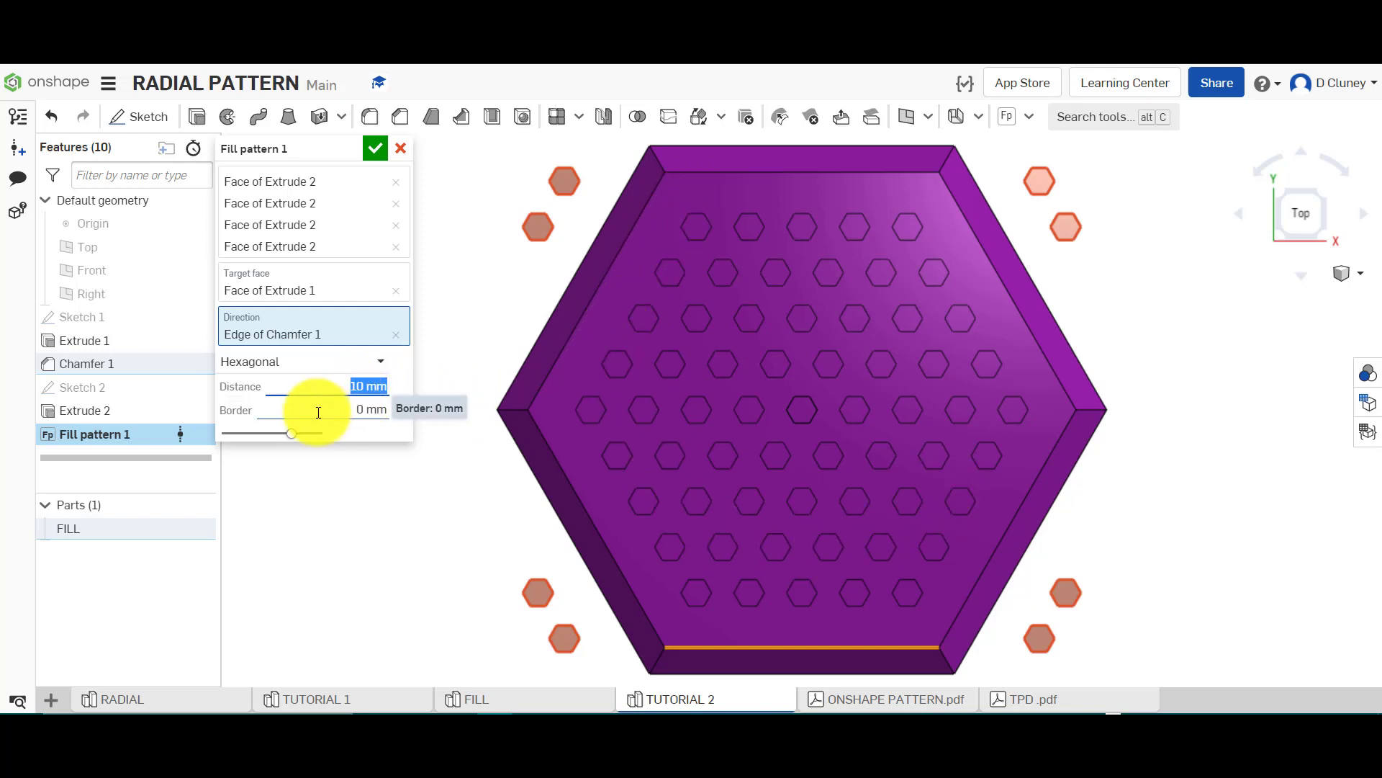
type("8")
key("Return")
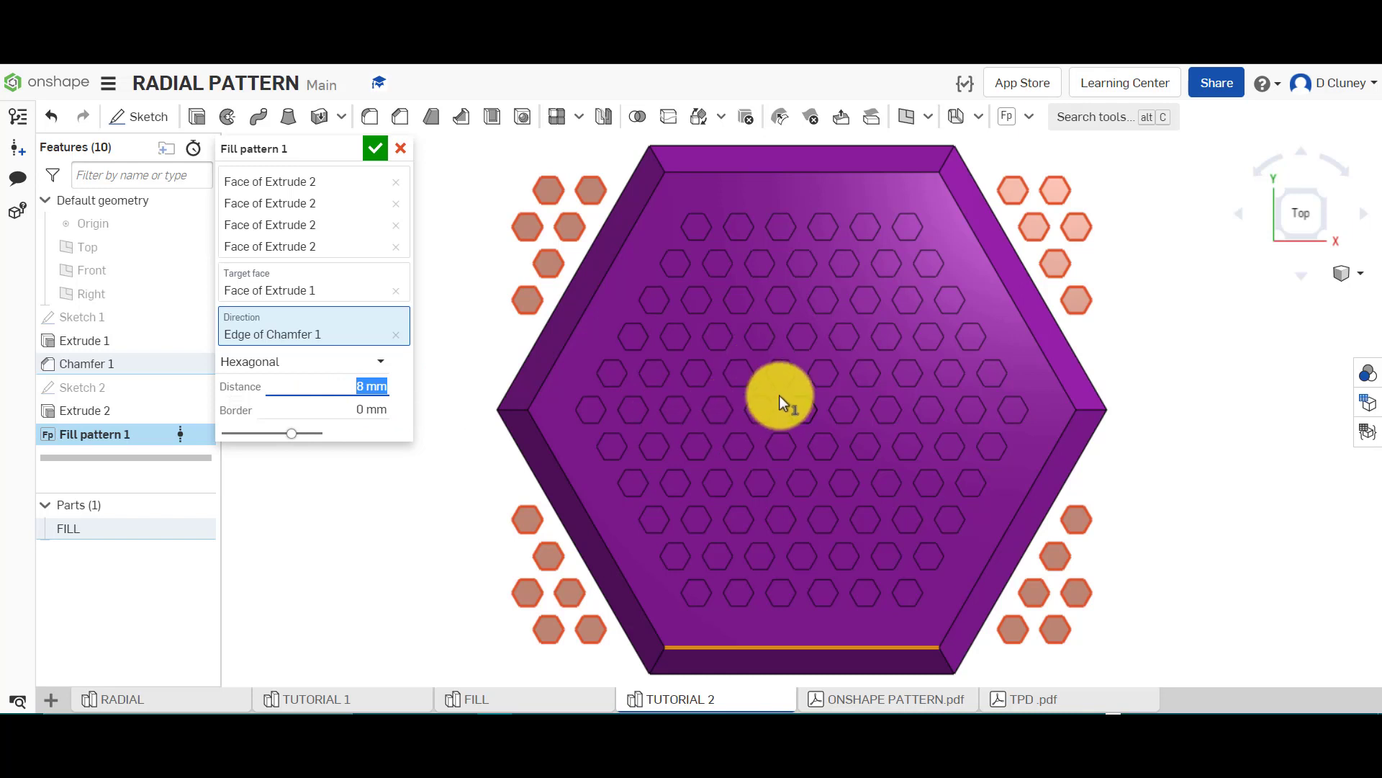
type("10")
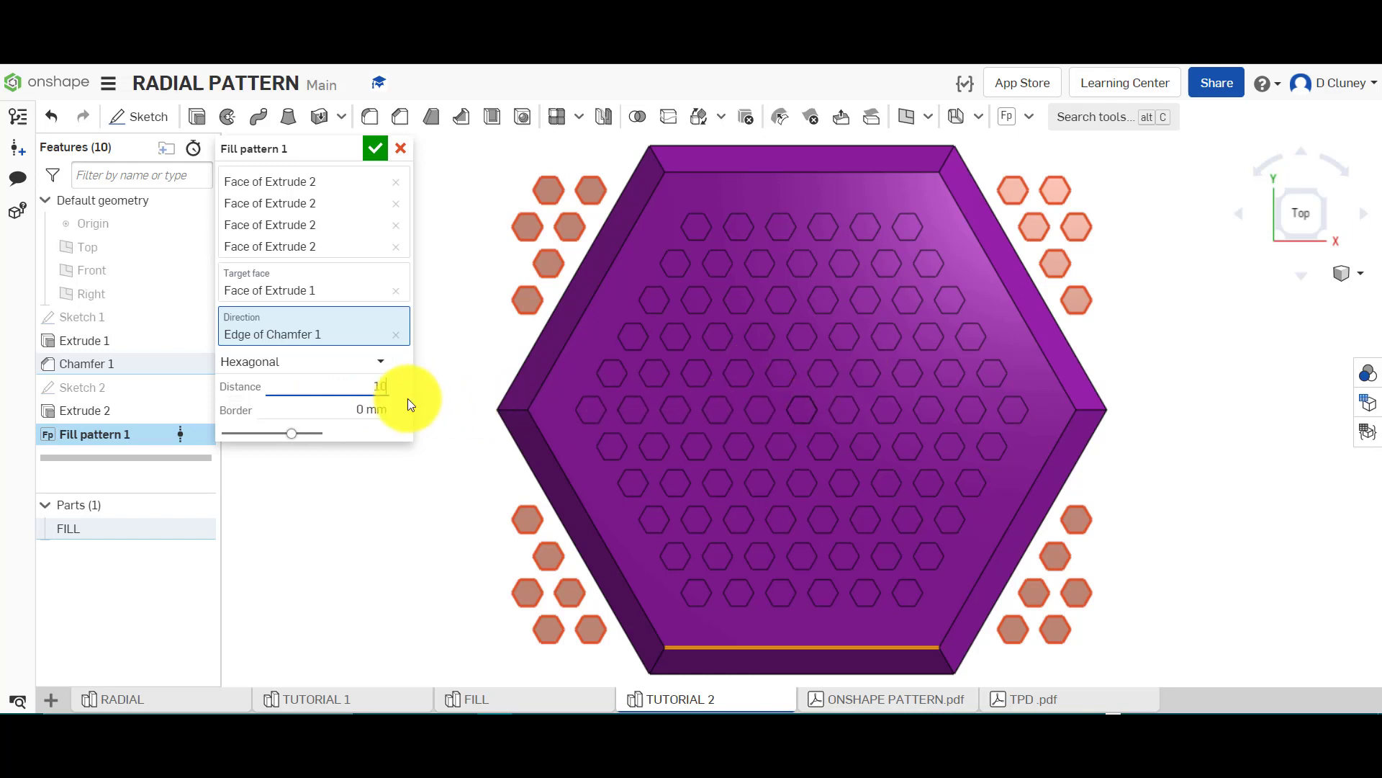
key("Return")
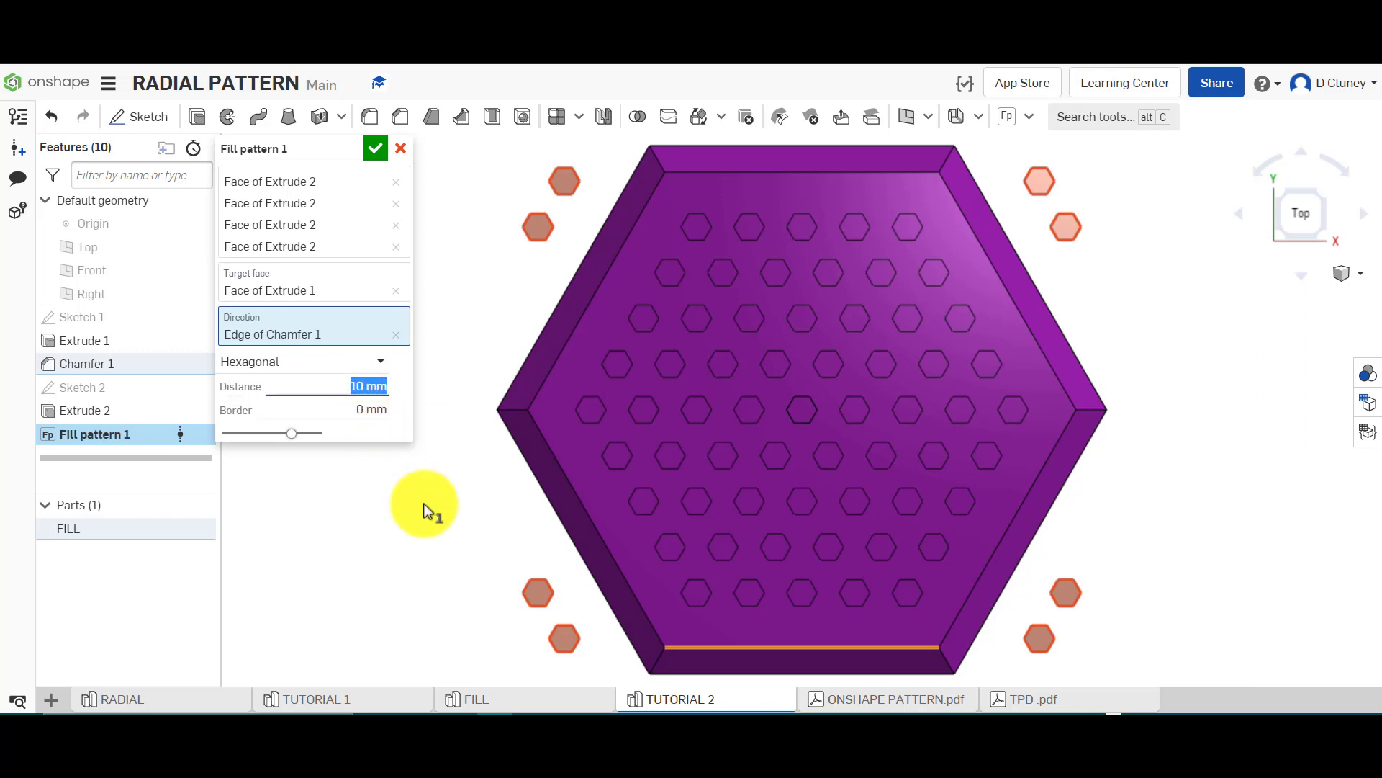
Commit Fill pattern 1, then reopen it for editing.
left_click(373, 149)
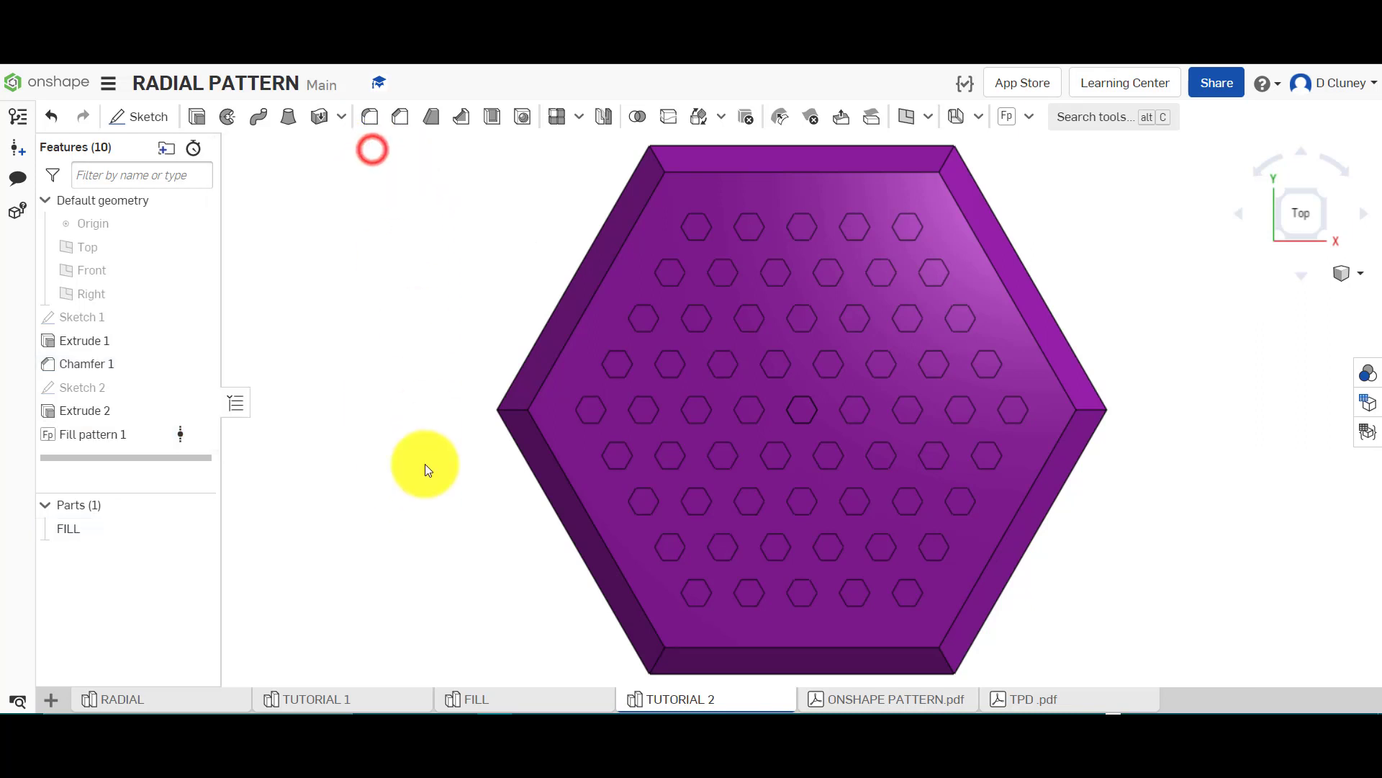
right_click(122, 443)
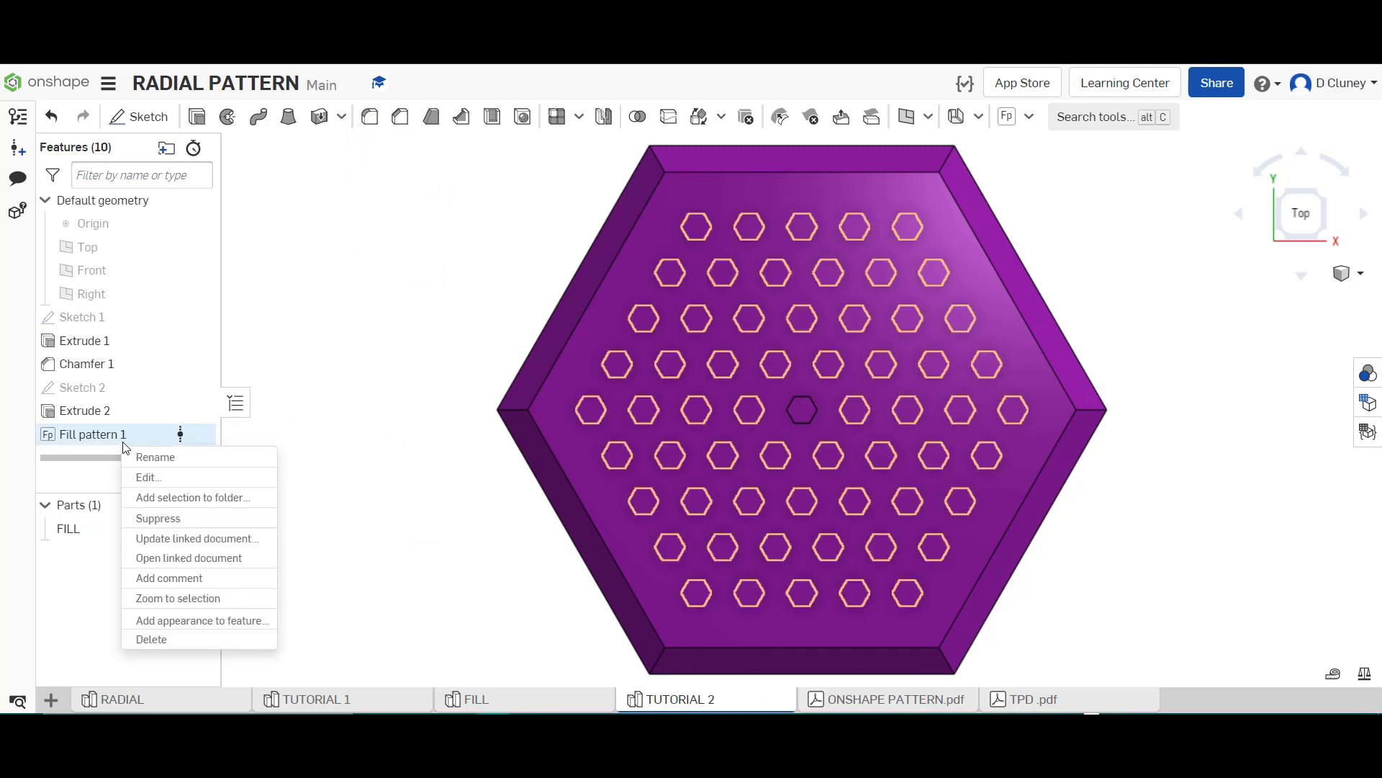
left_click(197, 477)
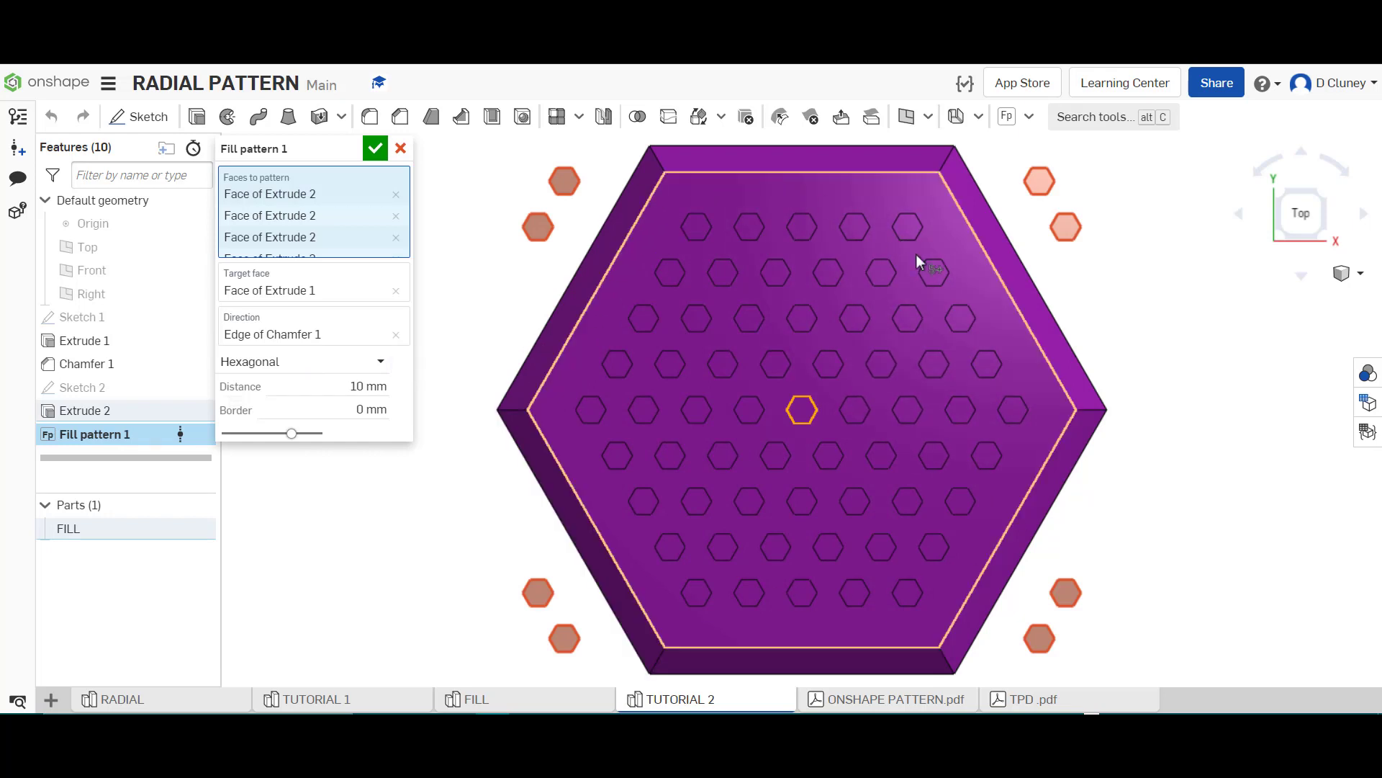
Switch the layout to Square, back to Hexagonal, and confirm the pattern.
left_click(301, 369)
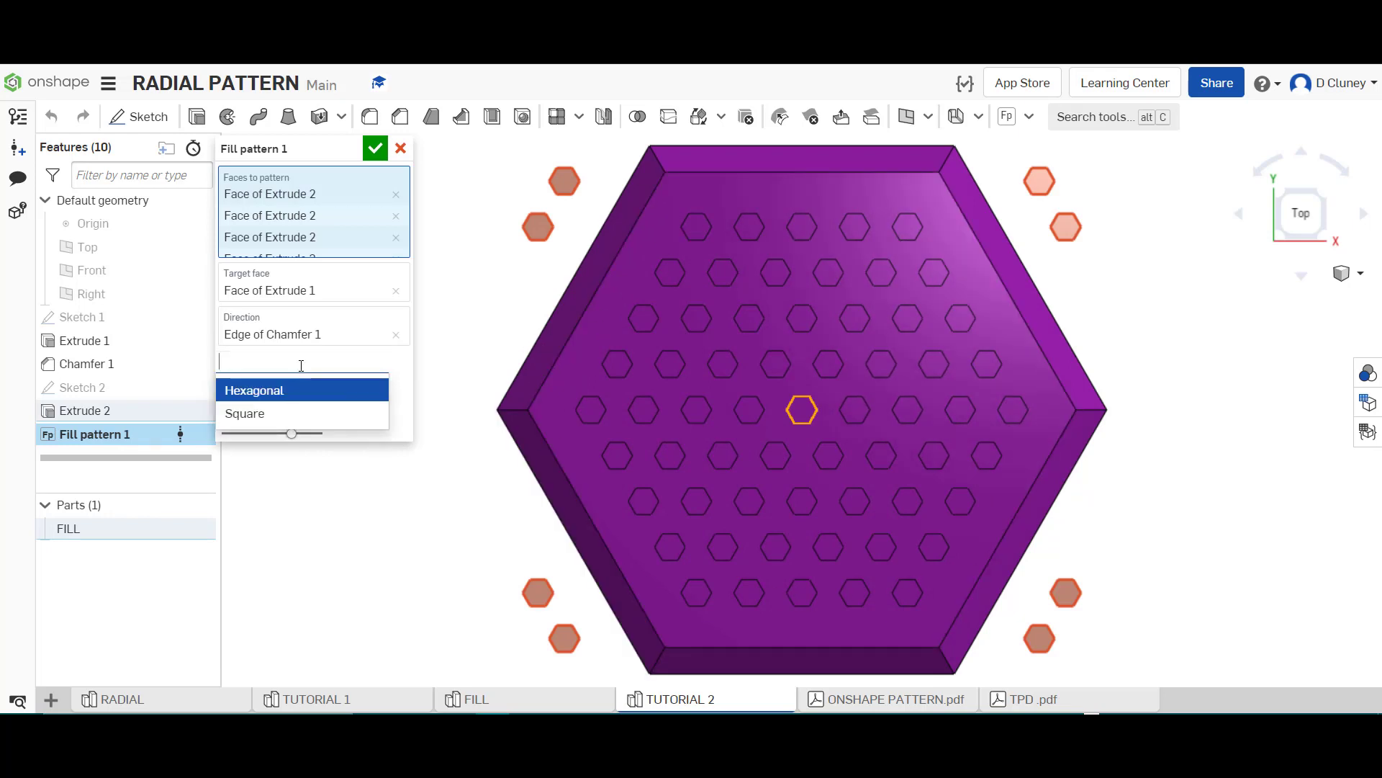
left_click(293, 411)
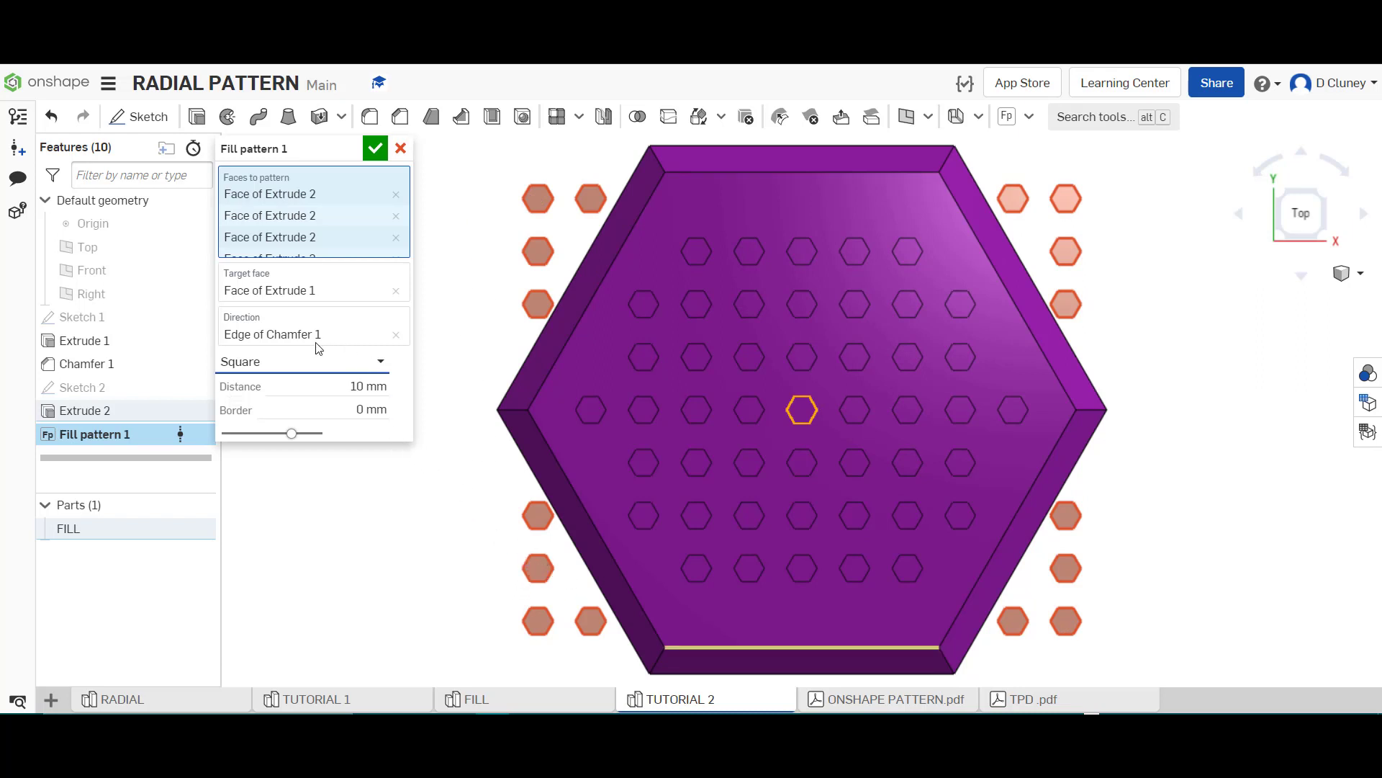
left_click(299, 361)
left_click(303, 393)
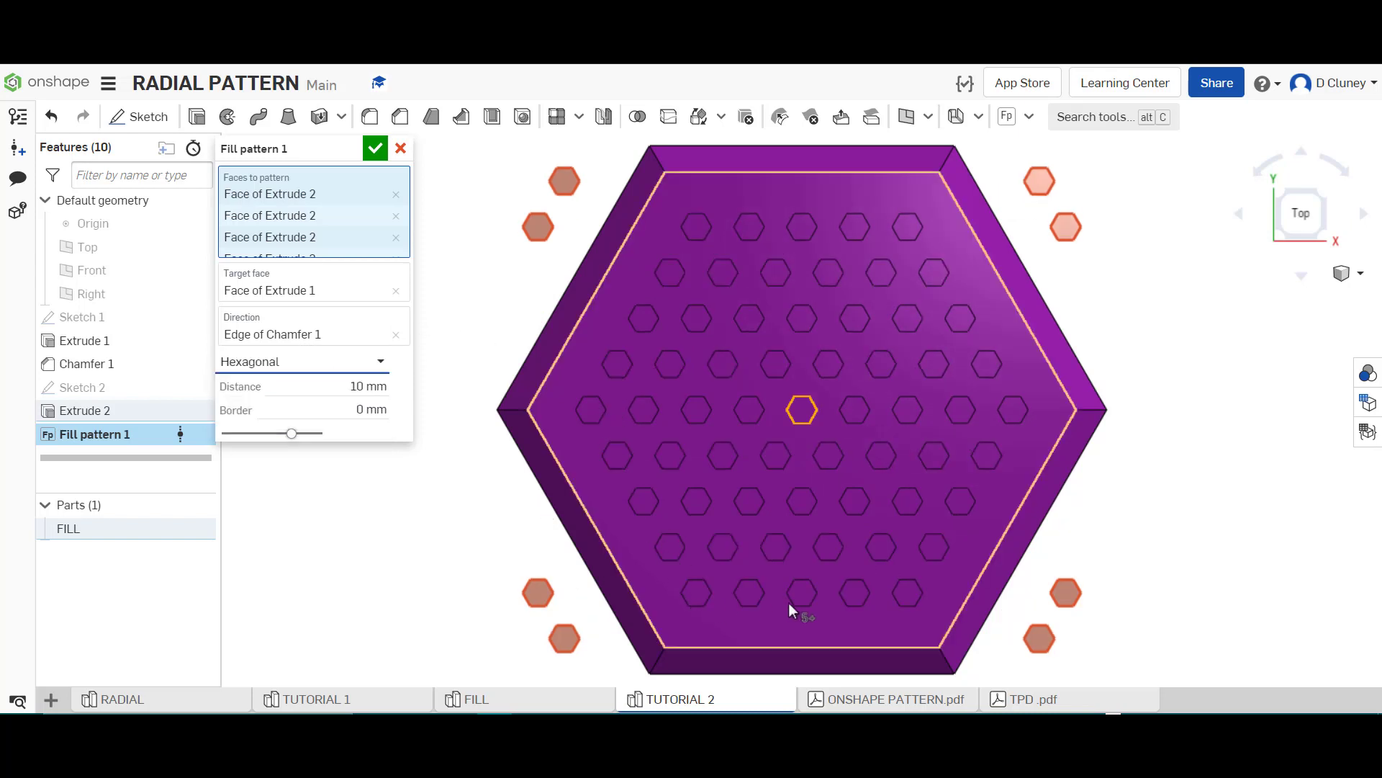
left_click(374, 148)
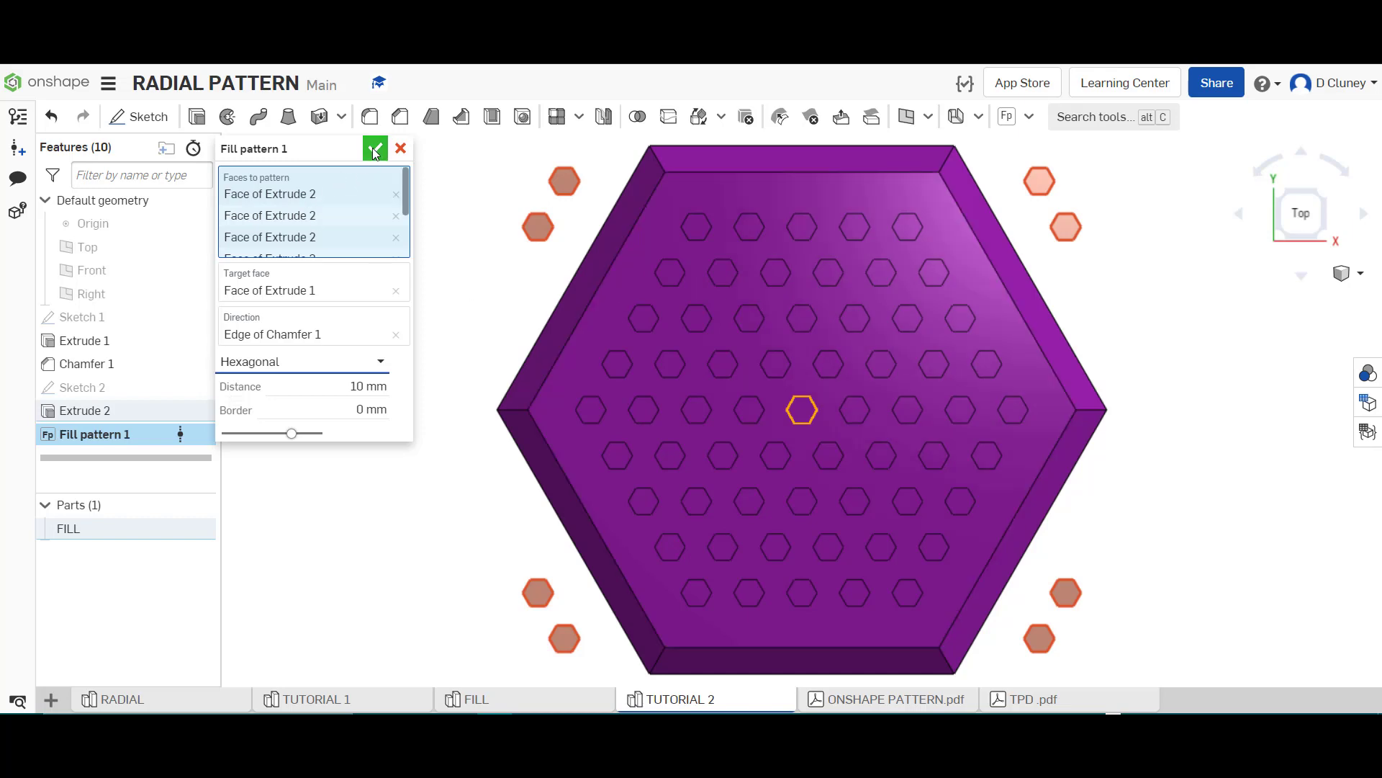
Orbit to view the bosses in 3D, then reopen Fill pattern 1 and accept it unchanged.
right_click_drag(327, 336, 430, 481)
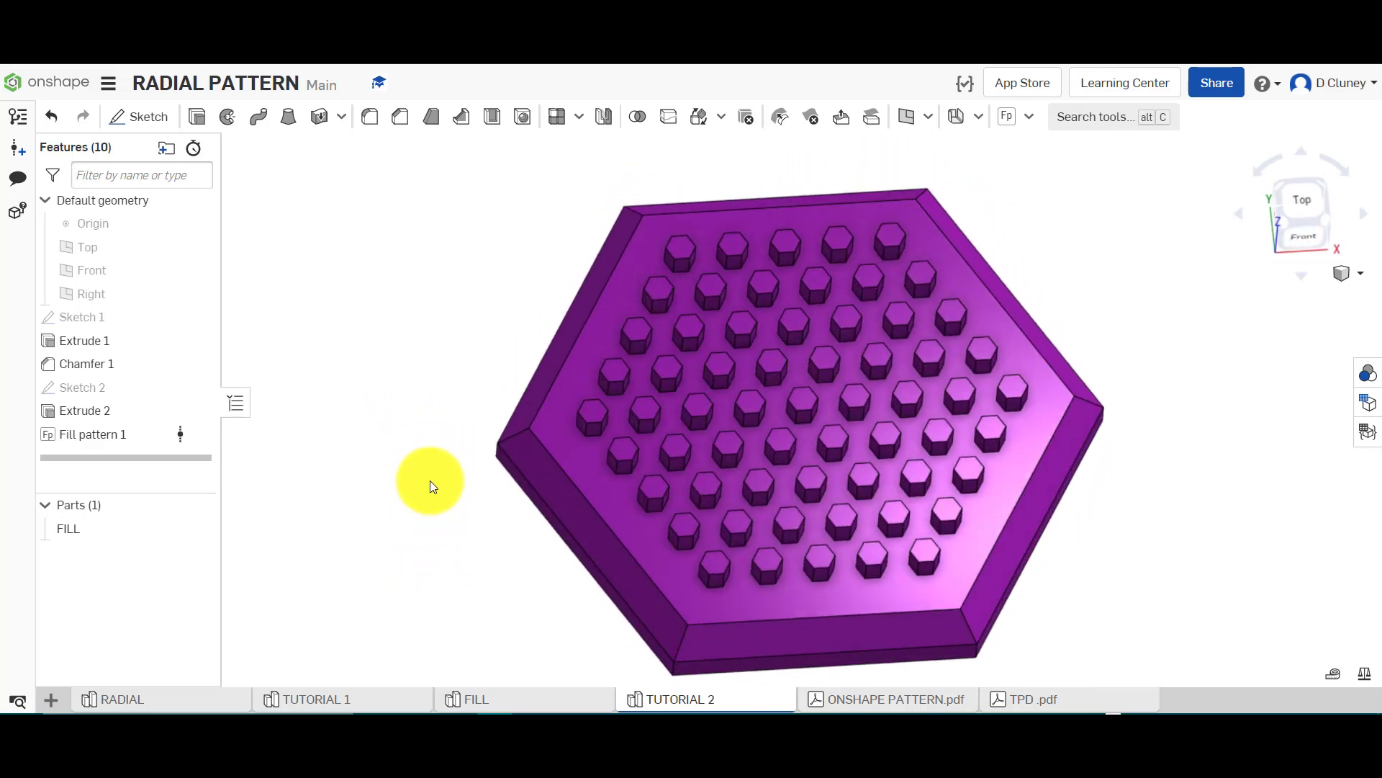
right_click(111, 434)
left_click(192, 465)
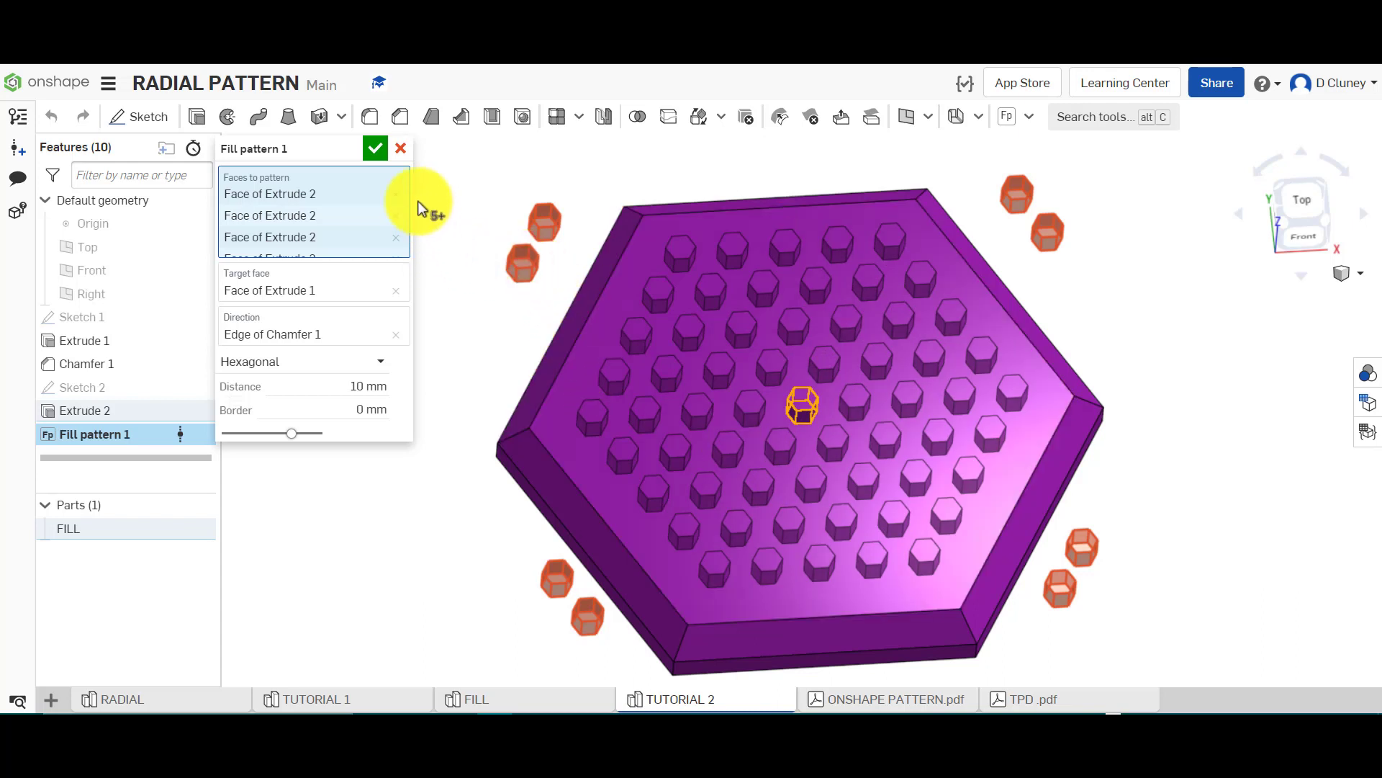
left_click(375, 149)
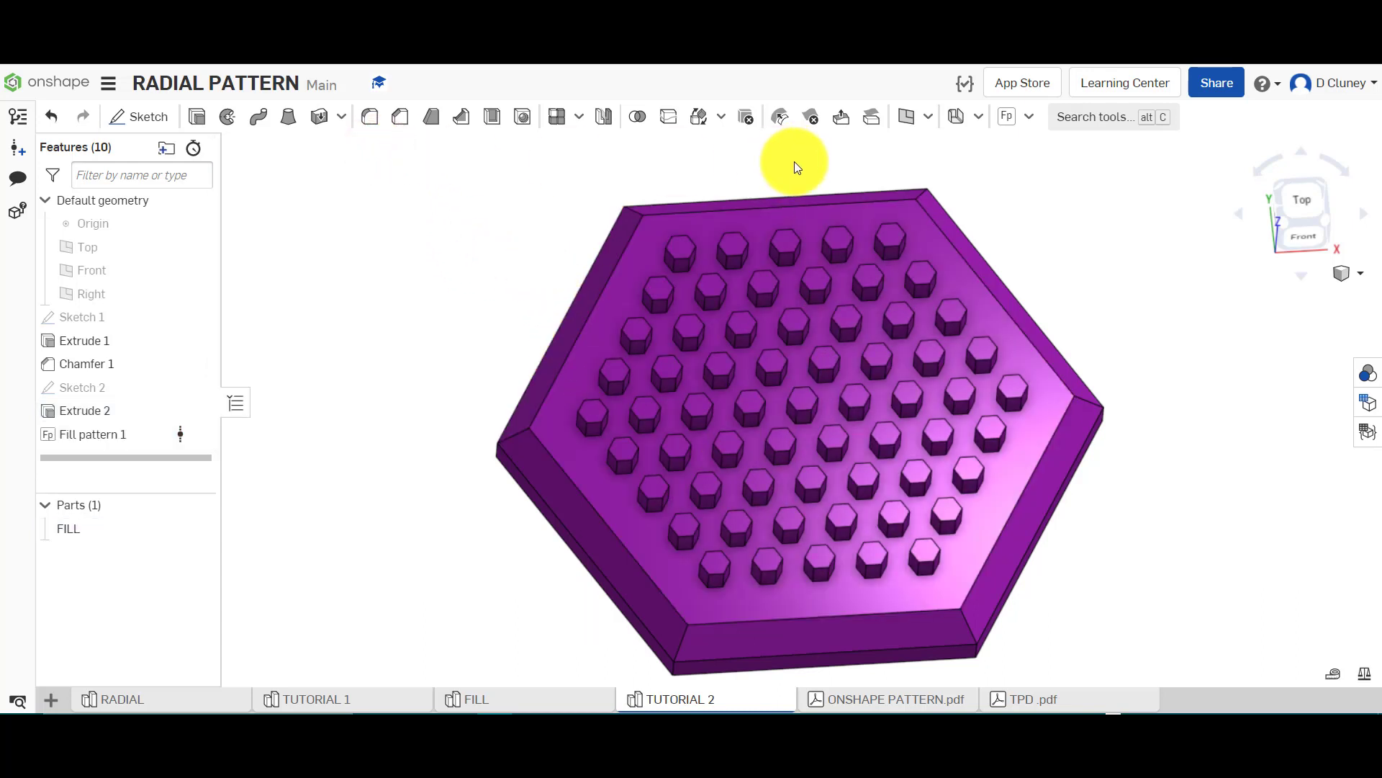
Delete every face of one hexagonal boss near the lower edge with Delete face.
left_click(813, 121)
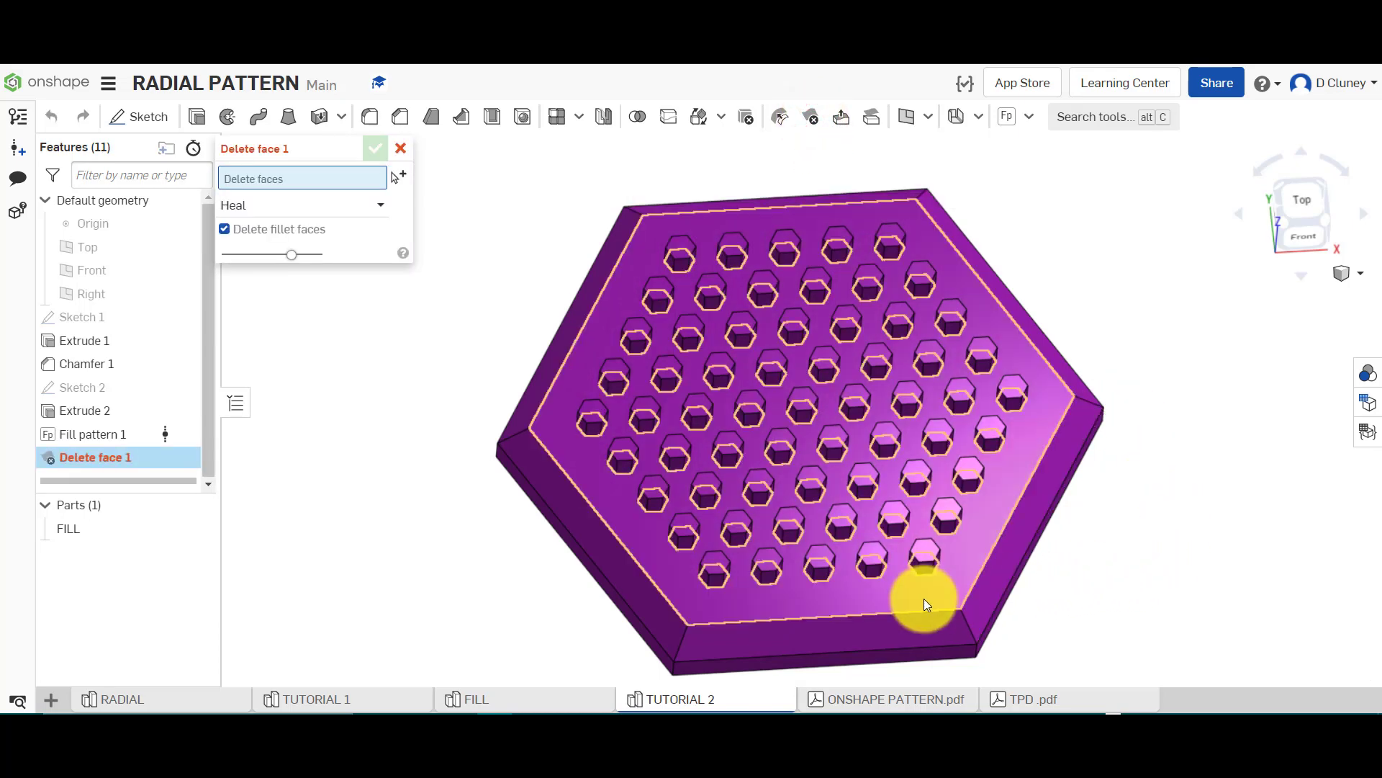
scroll(793, 568, "down", 2)
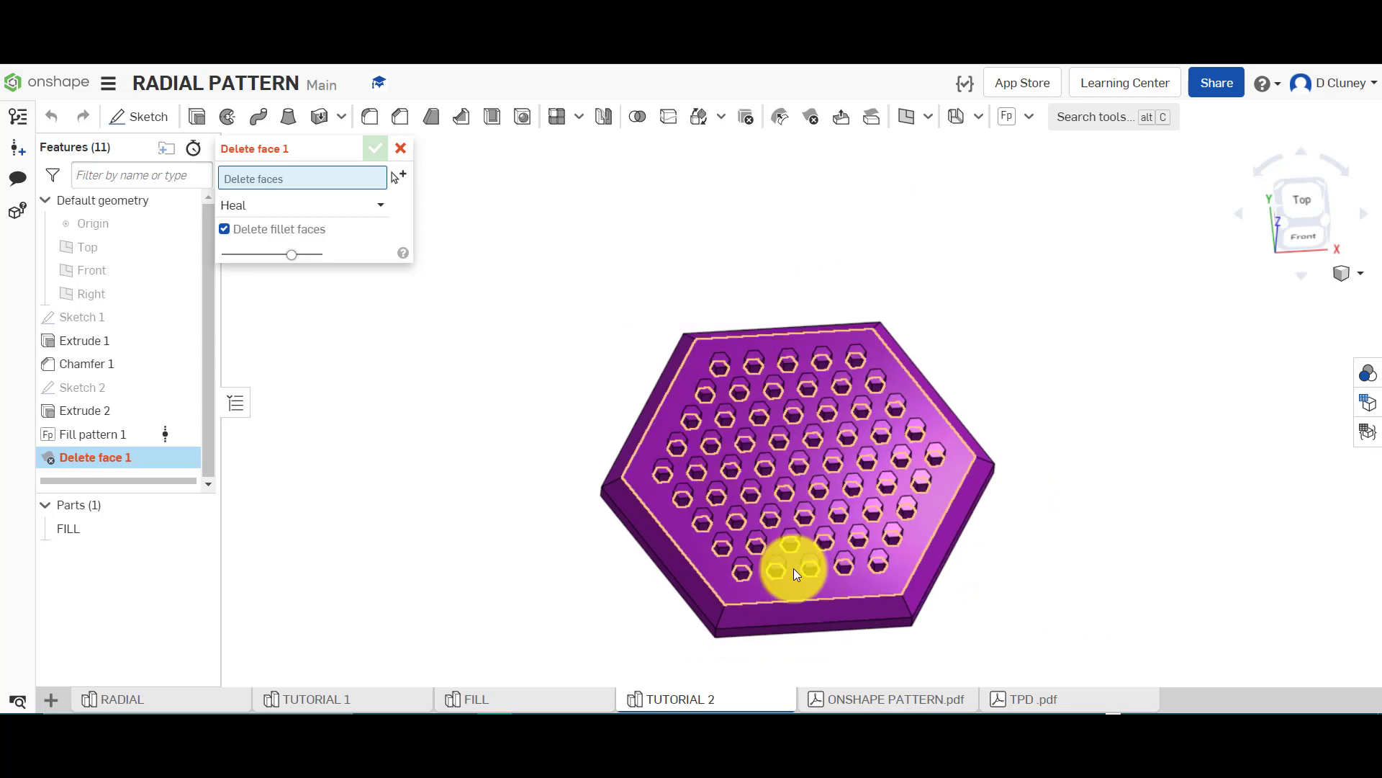
scroll(794, 568, "up", 6)
scroll(793, 568, "up", 4)
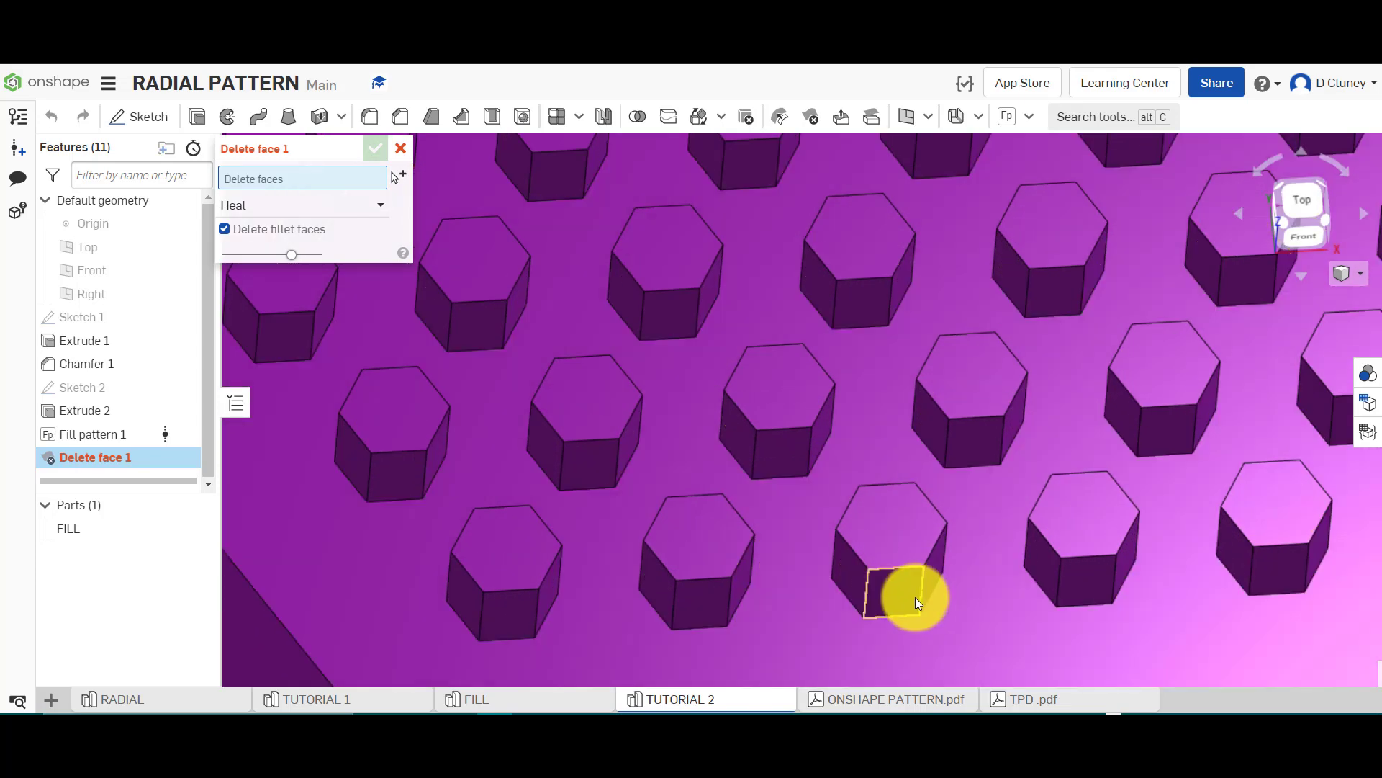
left_click(913, 596)
left_click(848, 571)
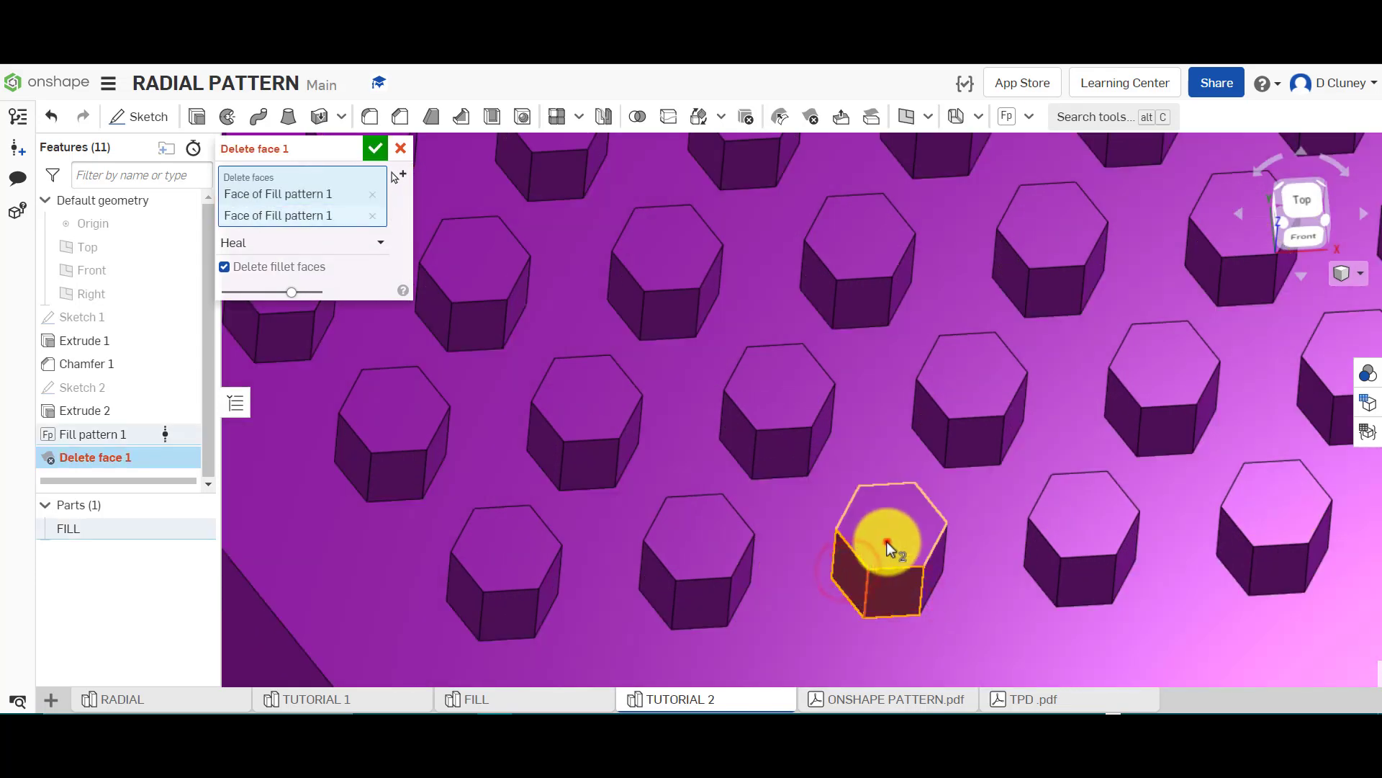
left_click(887, 541)
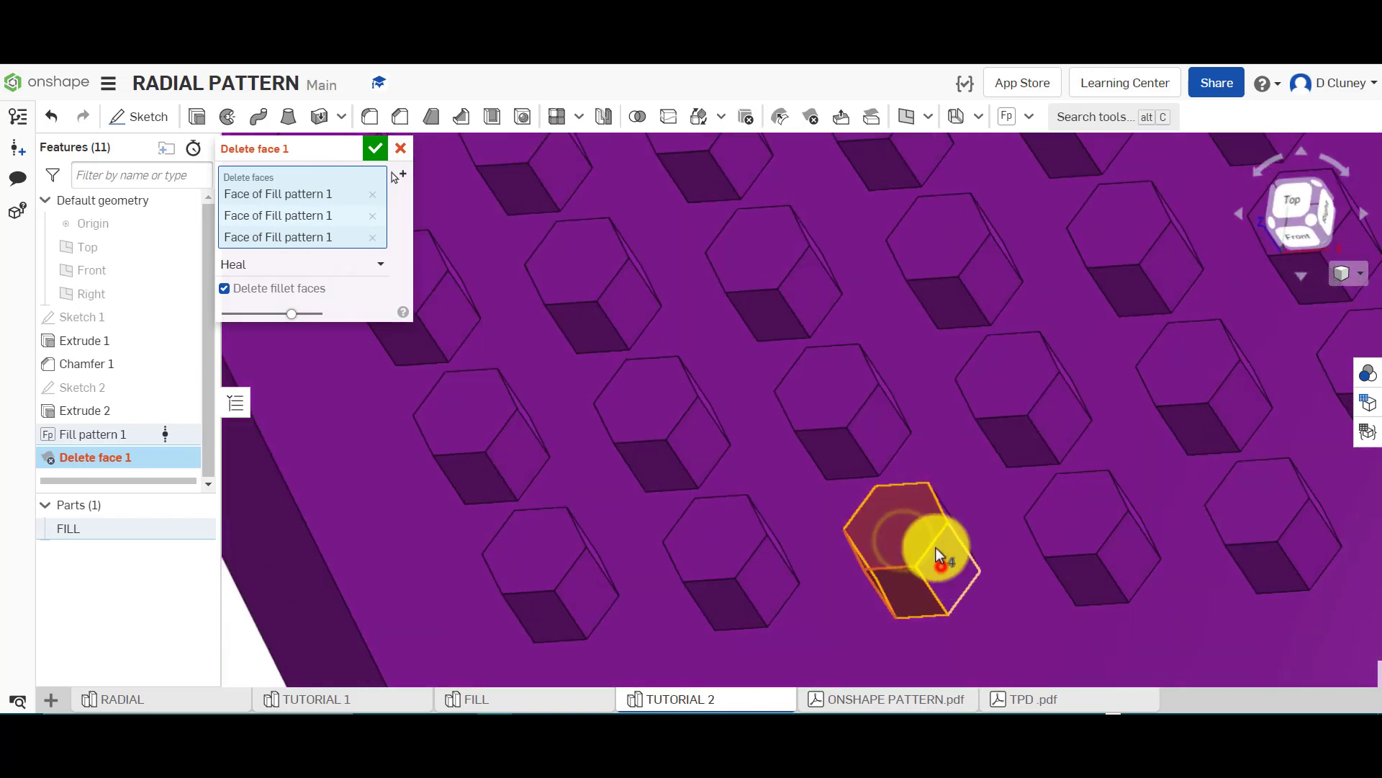
left_click(936, 551)
right_click_drag(935, 551, 870, 469)
left_click(951, 491)
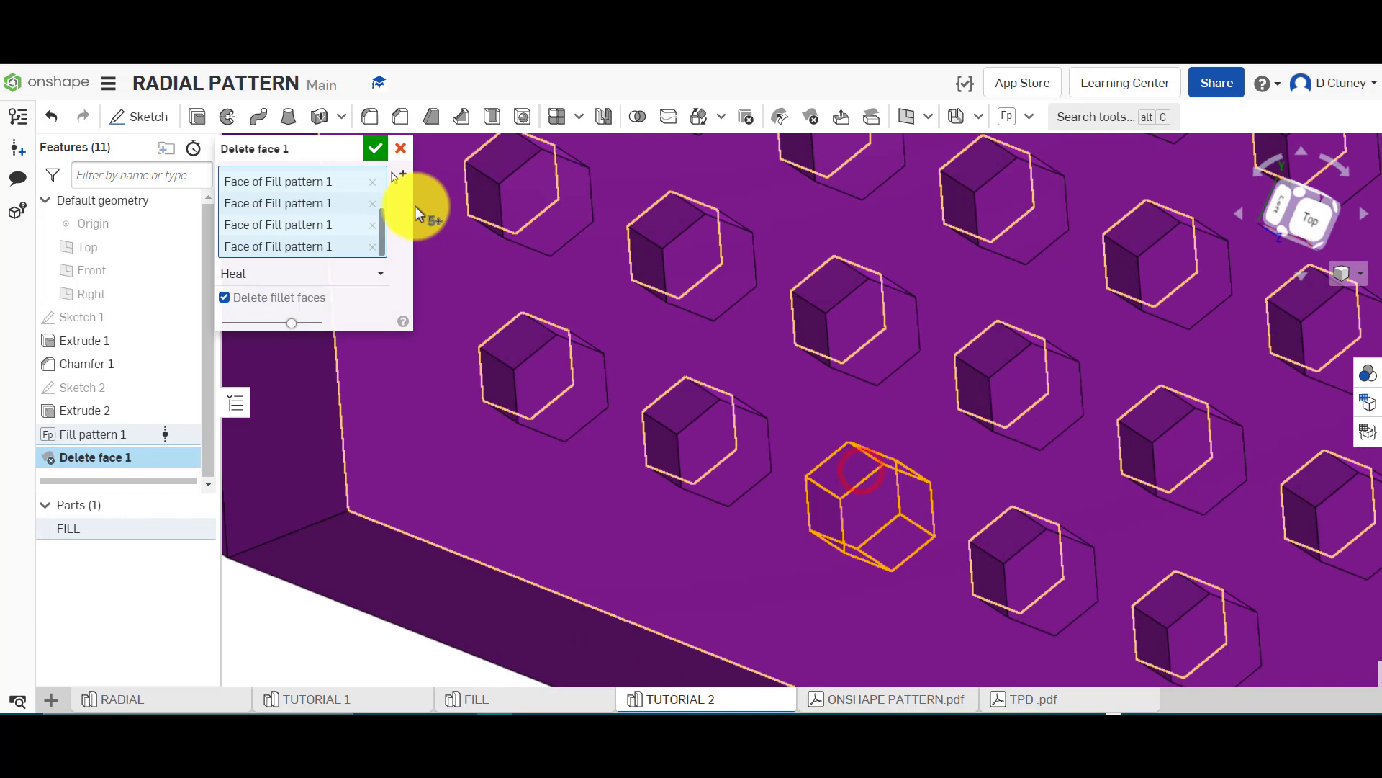
left_click(375, 148)
scroll(545, 399, "down", 3)
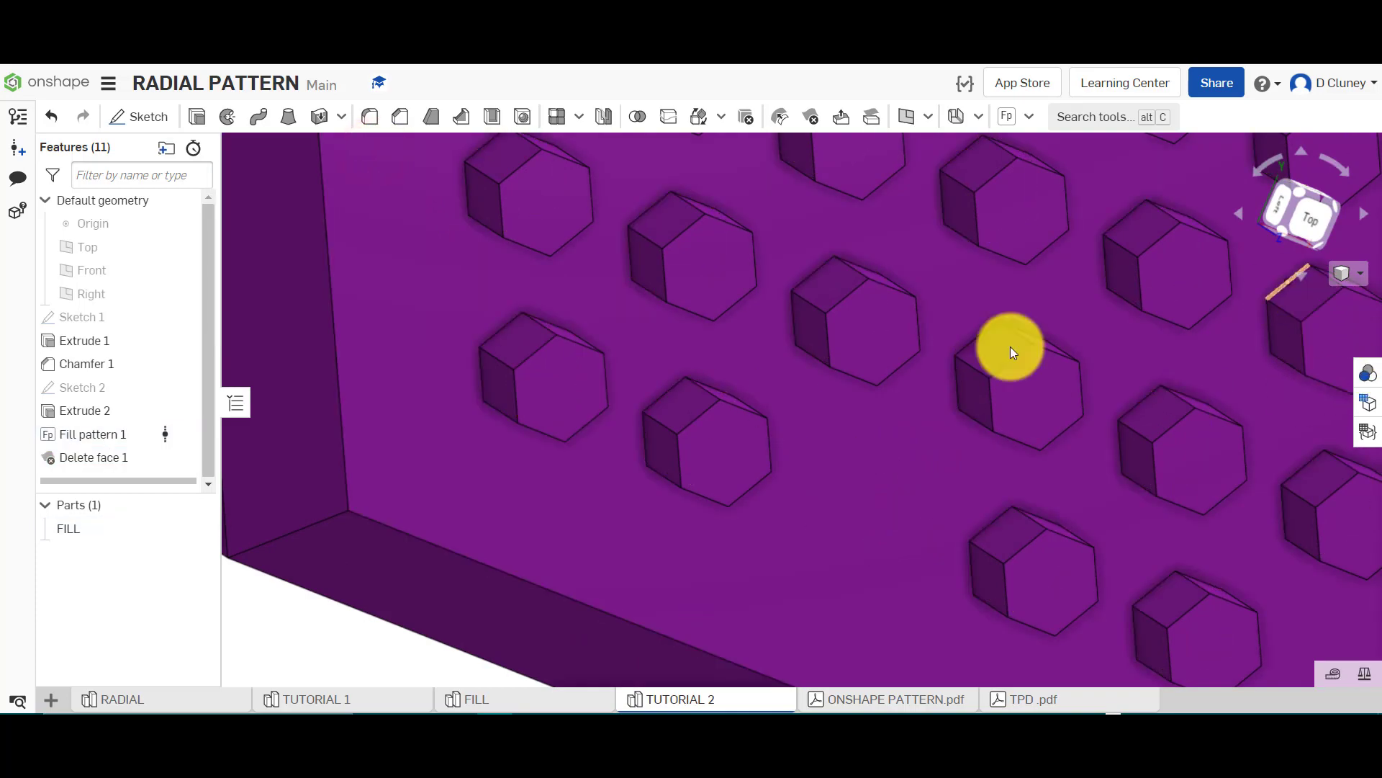
scroll(682, 550, "up", 4)
scroll(682, 550, "down", 3)
scroll(698, 524, "down", 5)
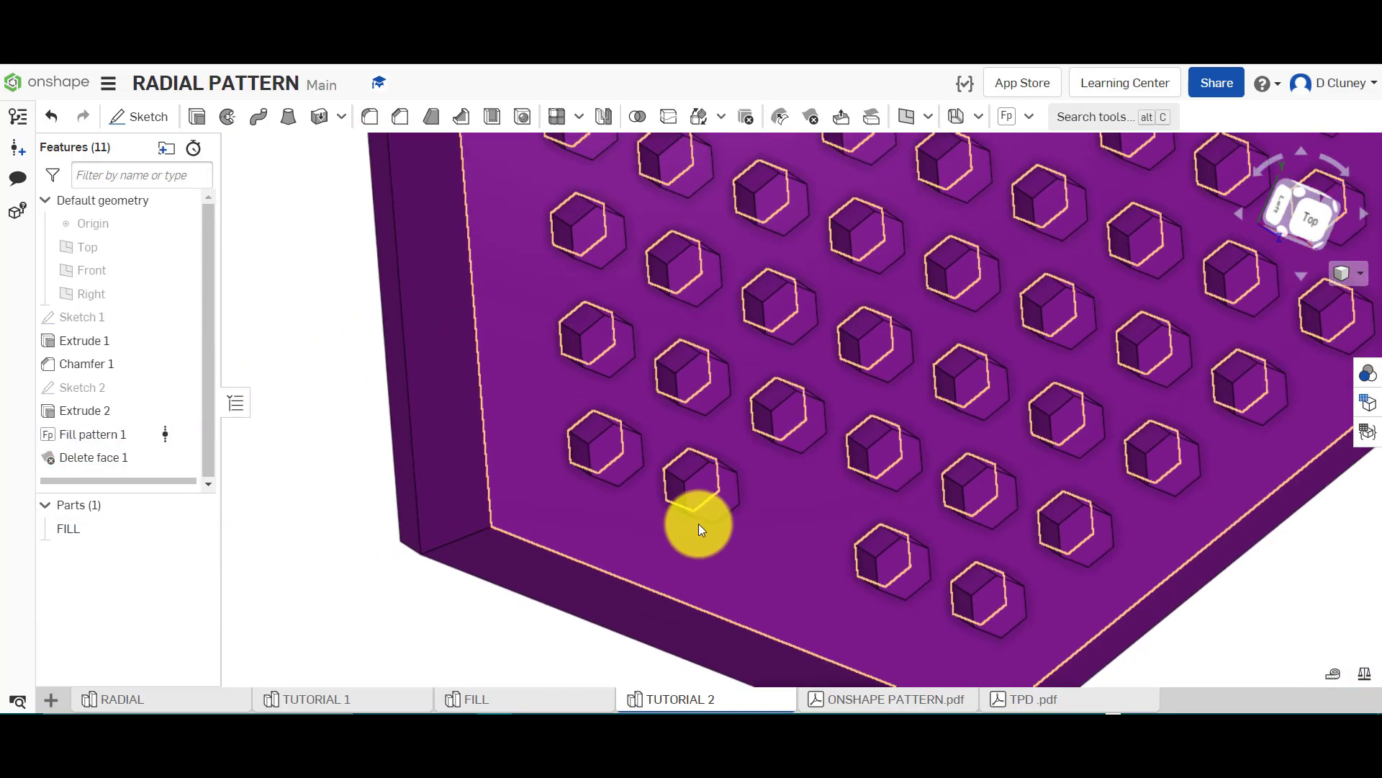
left_click(1304, 230)
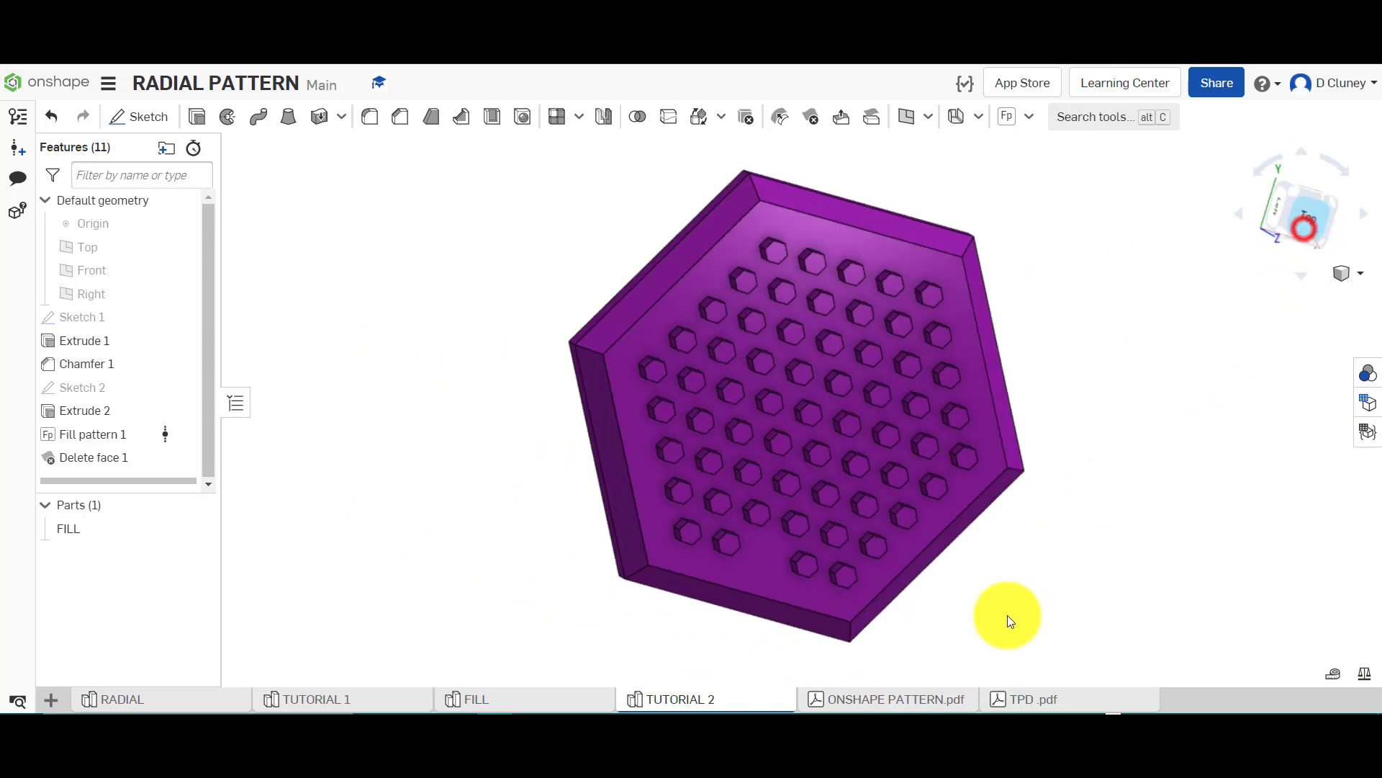